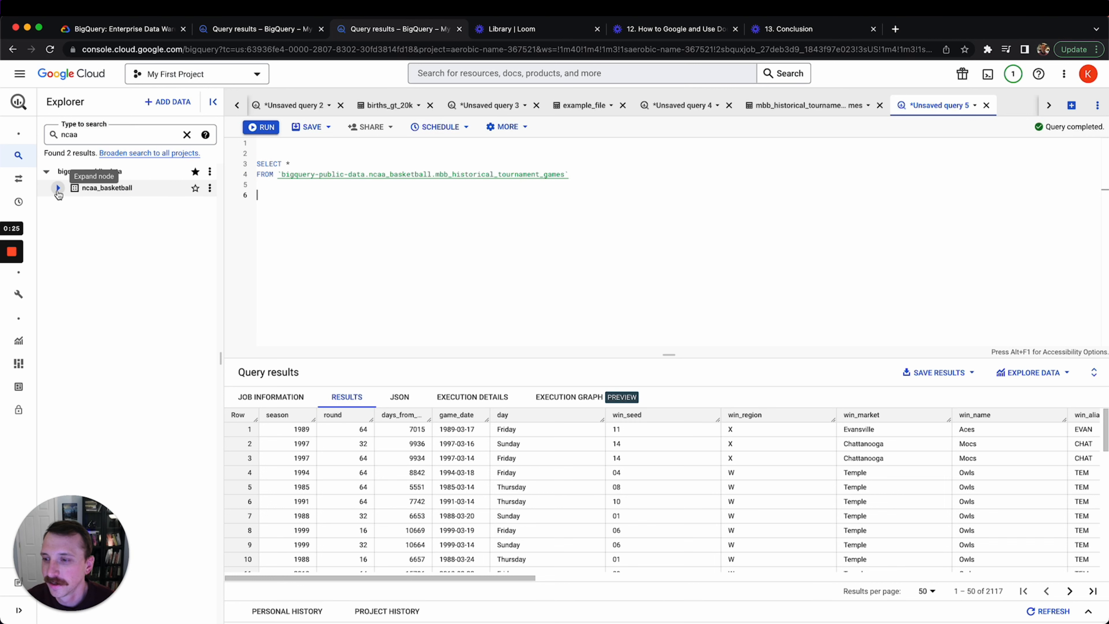
Expand the ncaa_basketball dataset in the Explorer and widen the panel to show its tables
click(58, 188)
drag(221, 357, 256, 357)
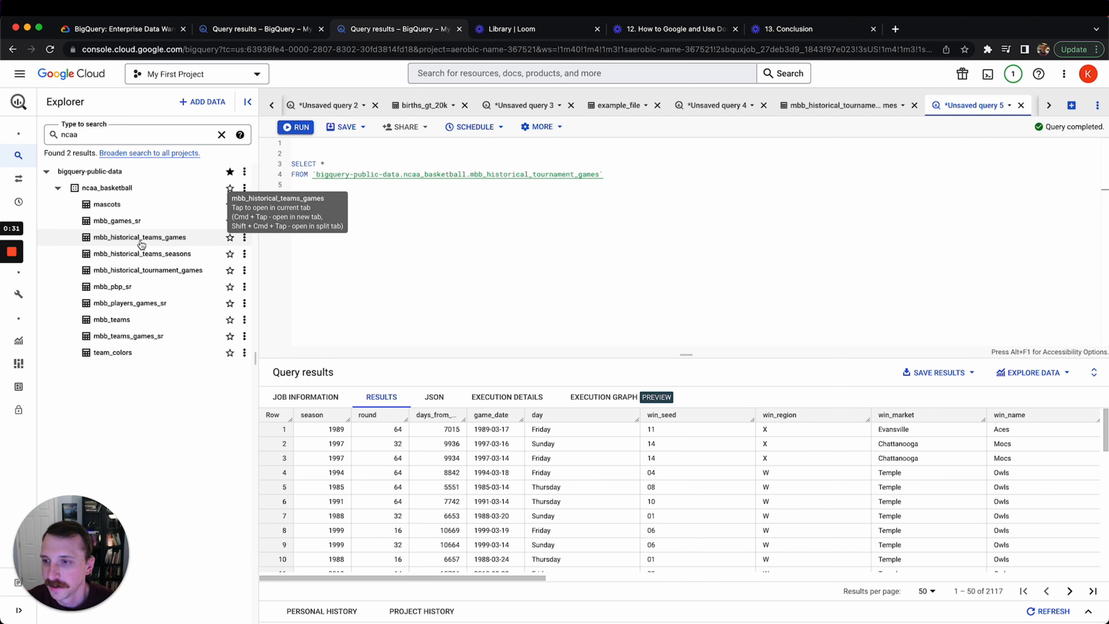
Preview sample rows of the mbb_historical_teams_games, mbb_historical_teams_seasons and mascots tables
click(164, 245)
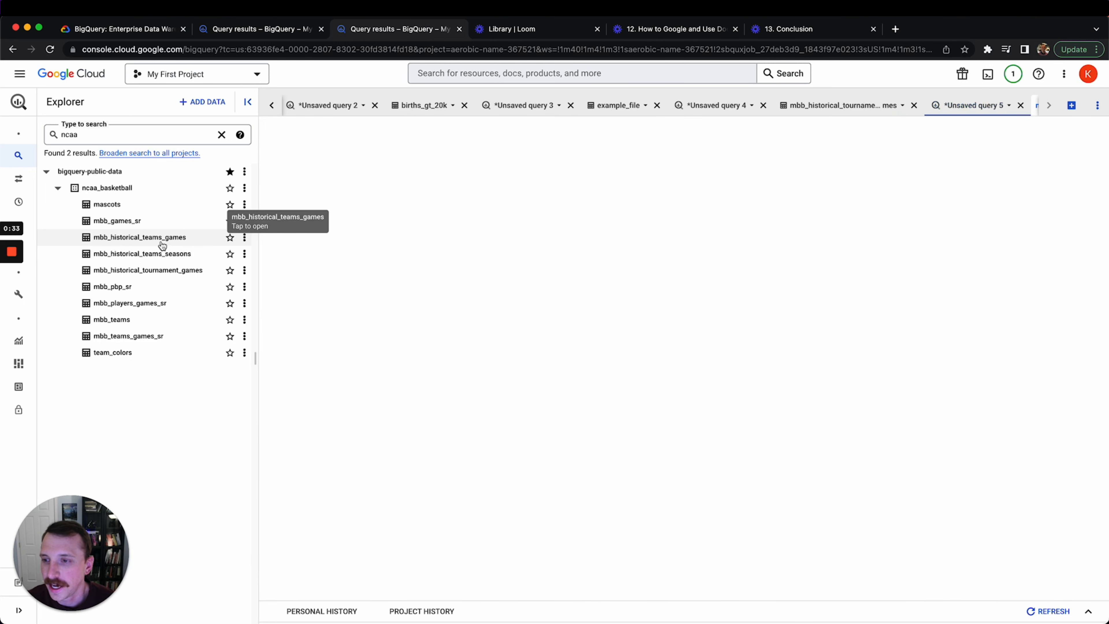
click(390, 162)
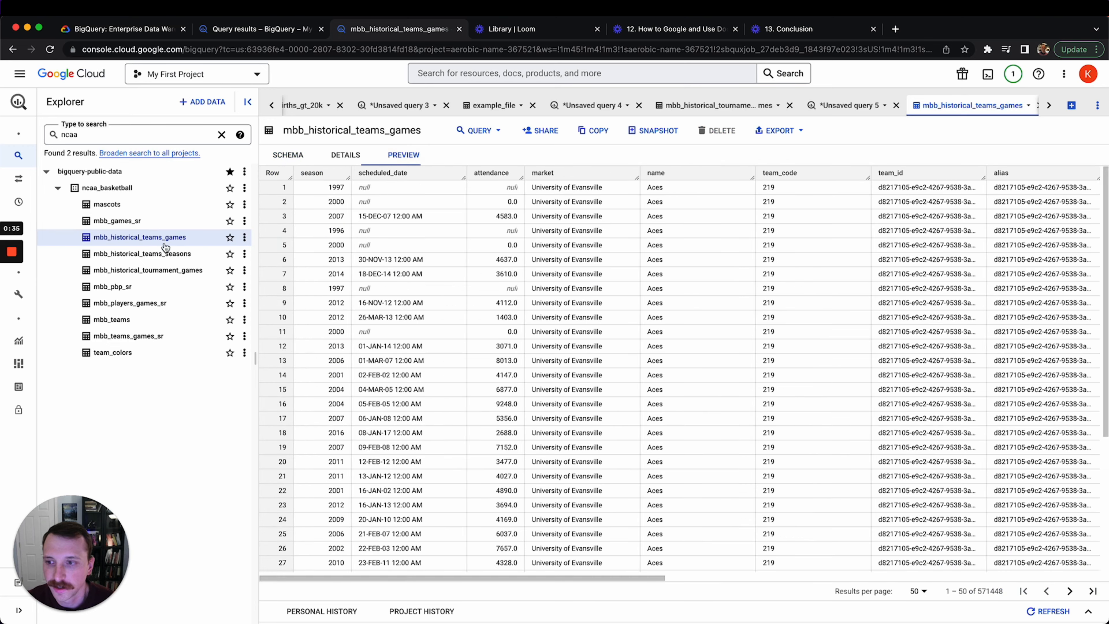
click(154, 254)
click(432, 152)
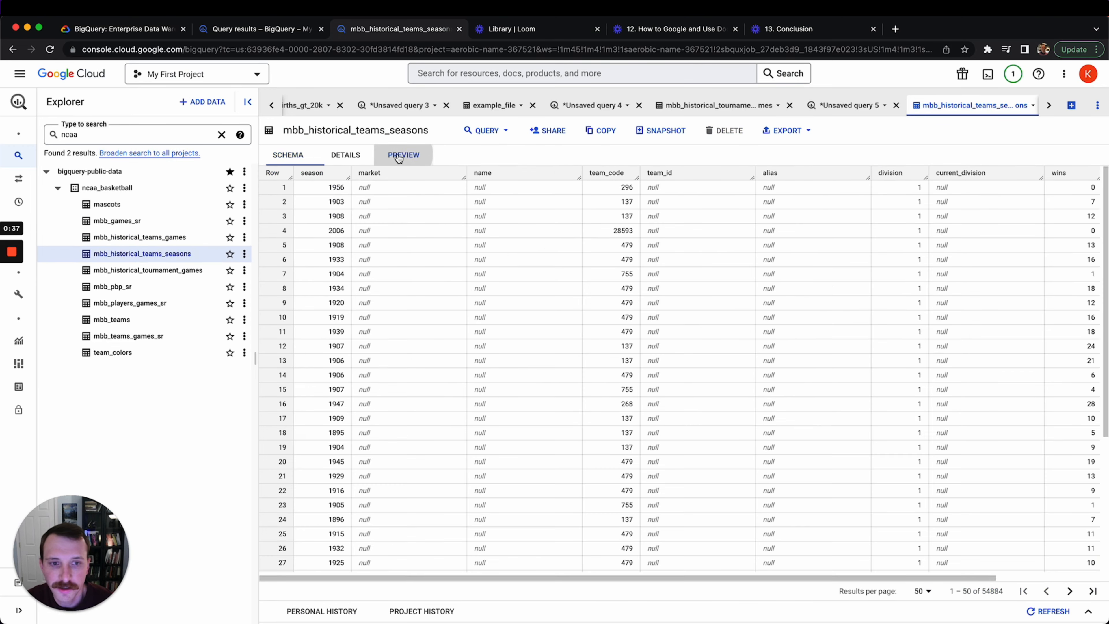
click(133, 205)
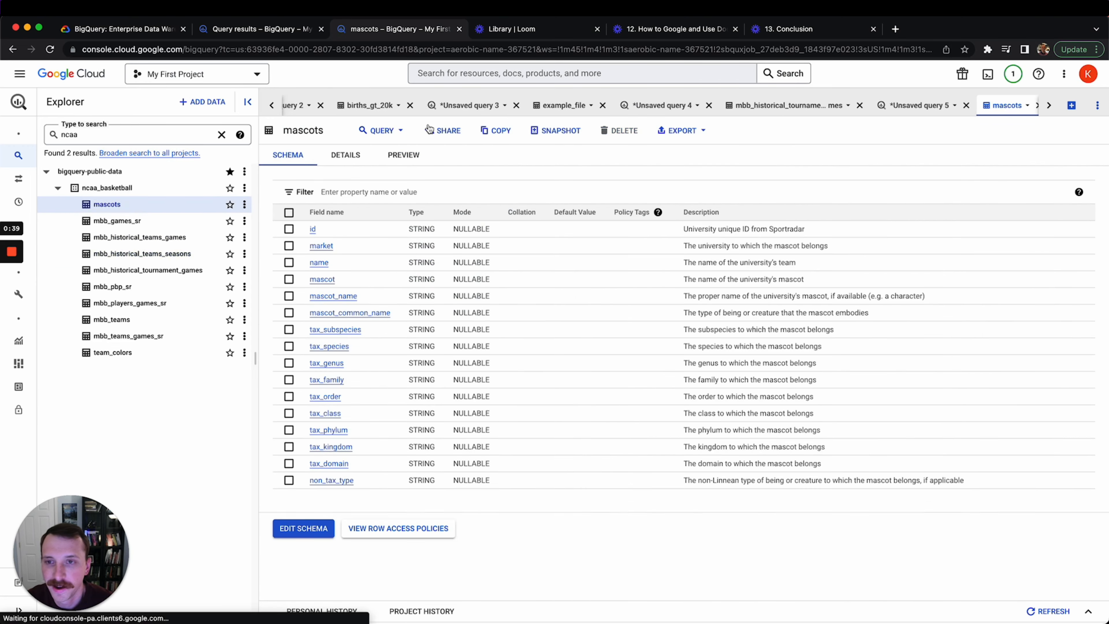
click(418, 156)
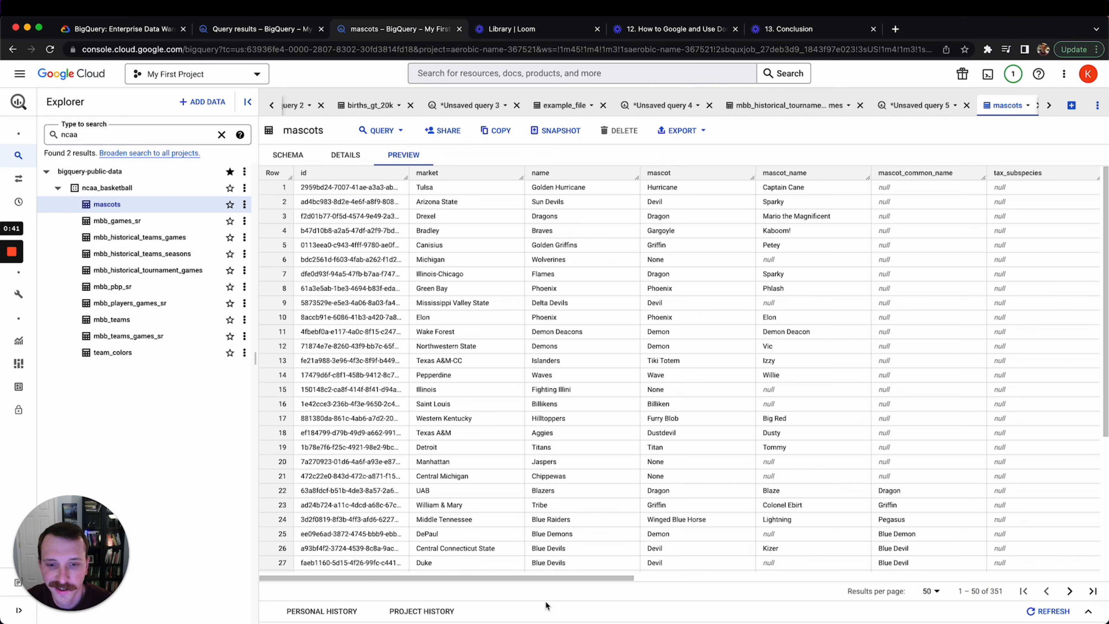
Inspect the colour values in the team_colors preview, then open mbb_historical_tournament_games
mouse_move(546, 577)
mouse_down()
mouse_move(668, 578)
mouse_move(537, 578)
mouse_up()
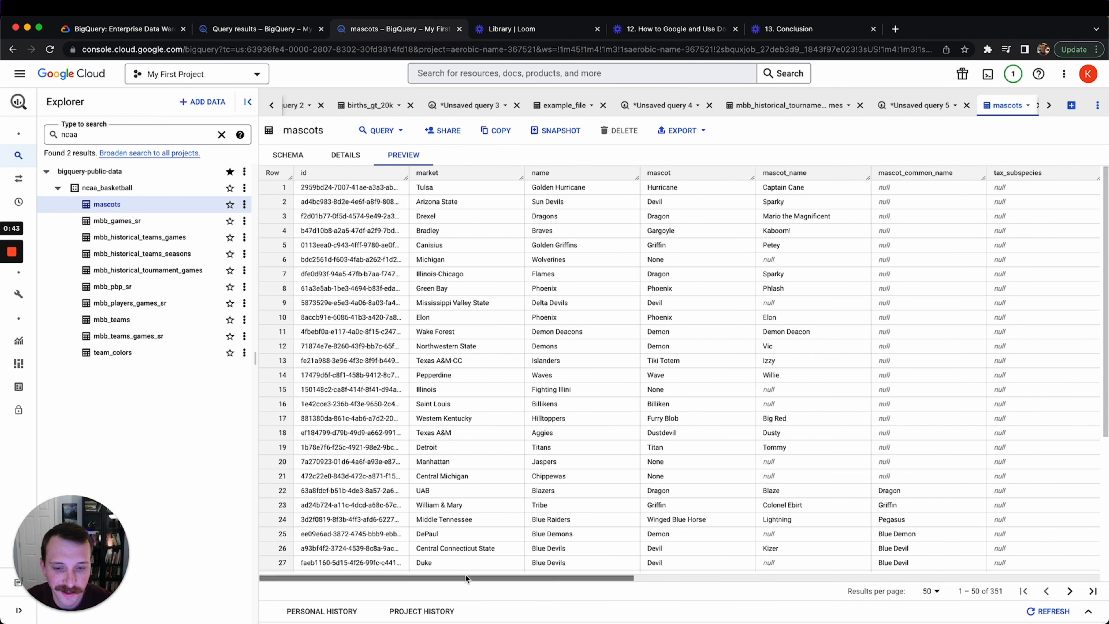
click(153, 352)
click(409, 156)
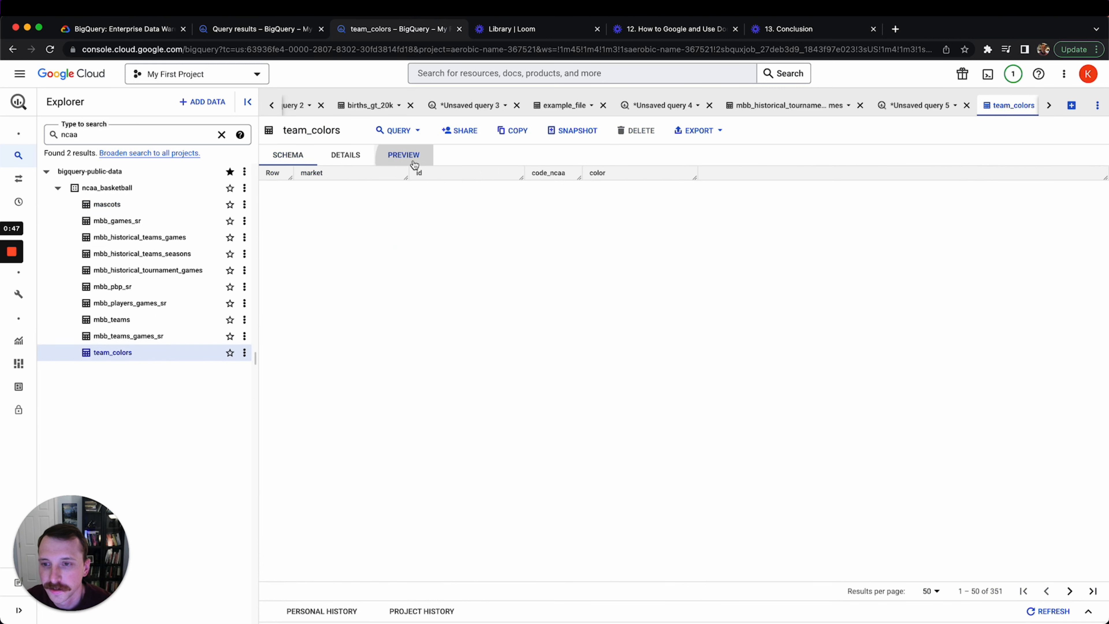
drag(610, 206, 621, 386)
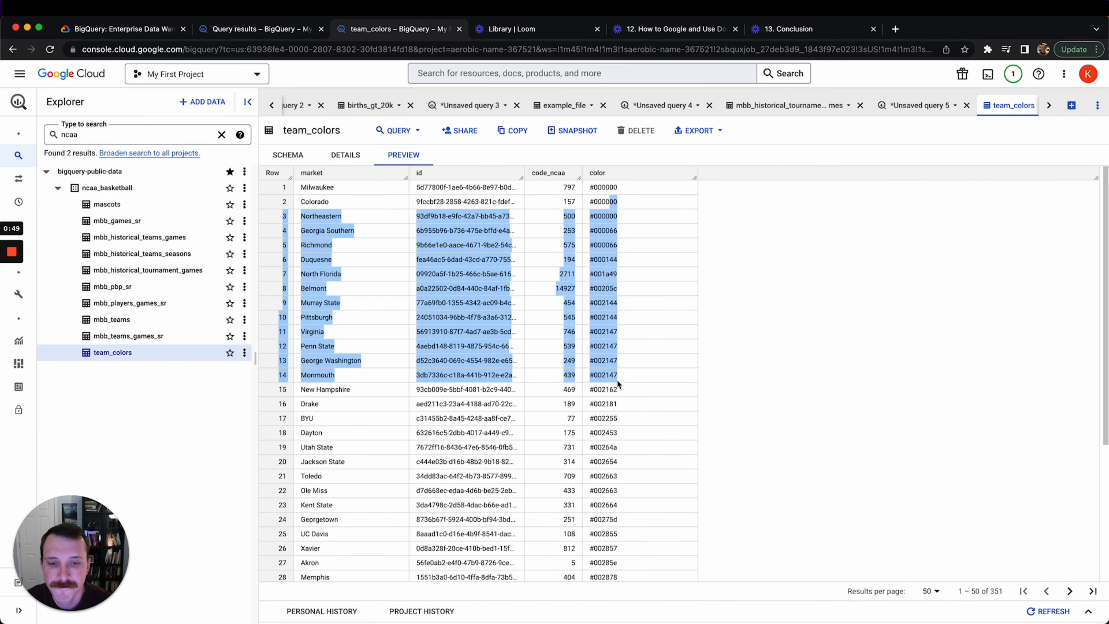
click(620, 386)
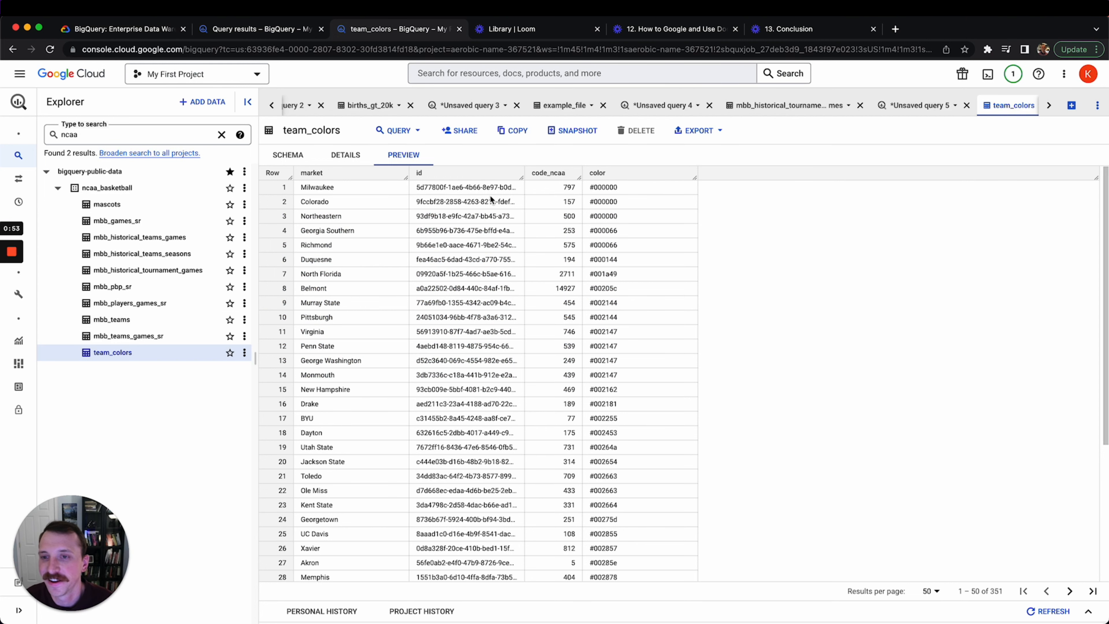
click(119, 272)
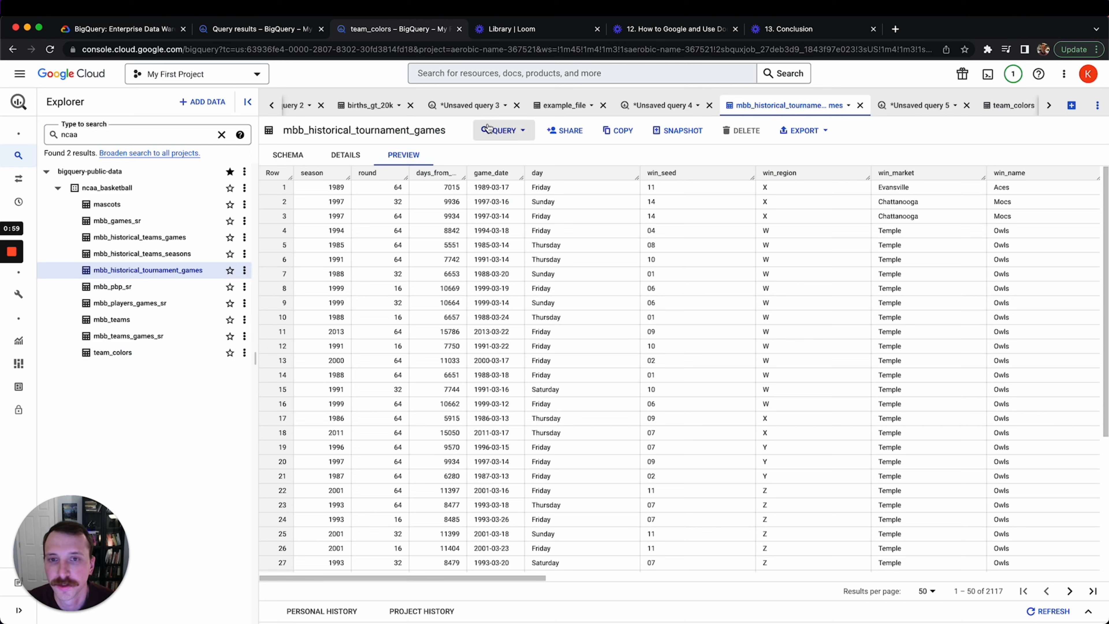
Run SELECT * FROM mbb_historical_tournament_games in a new query, returning 2117 rows
click(1071, 106)
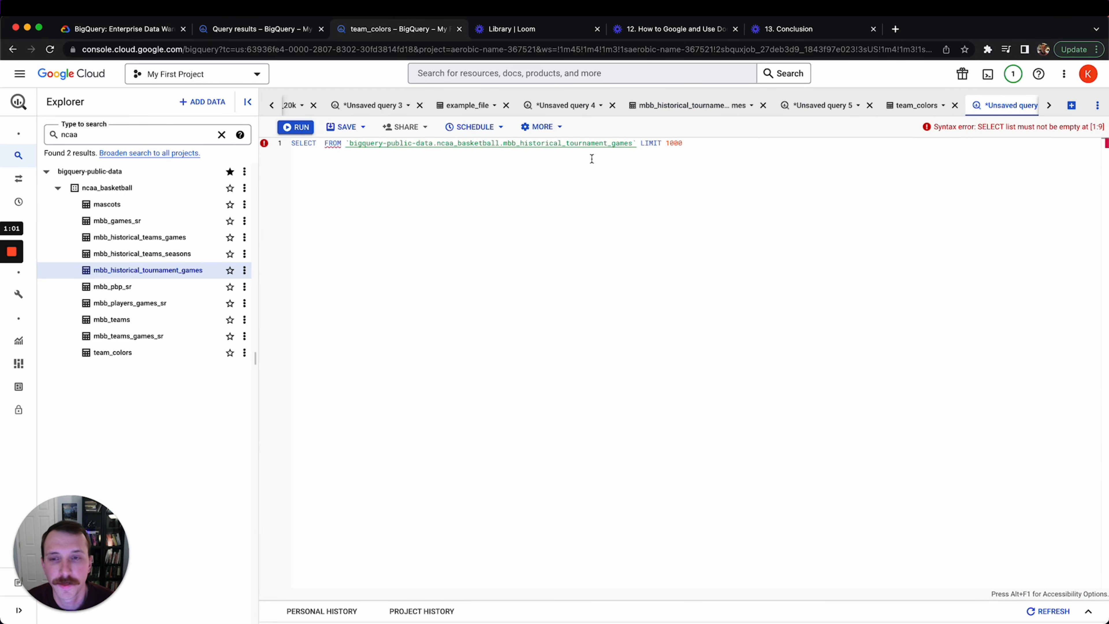
click(315, 142)
text(*)
key(Return)
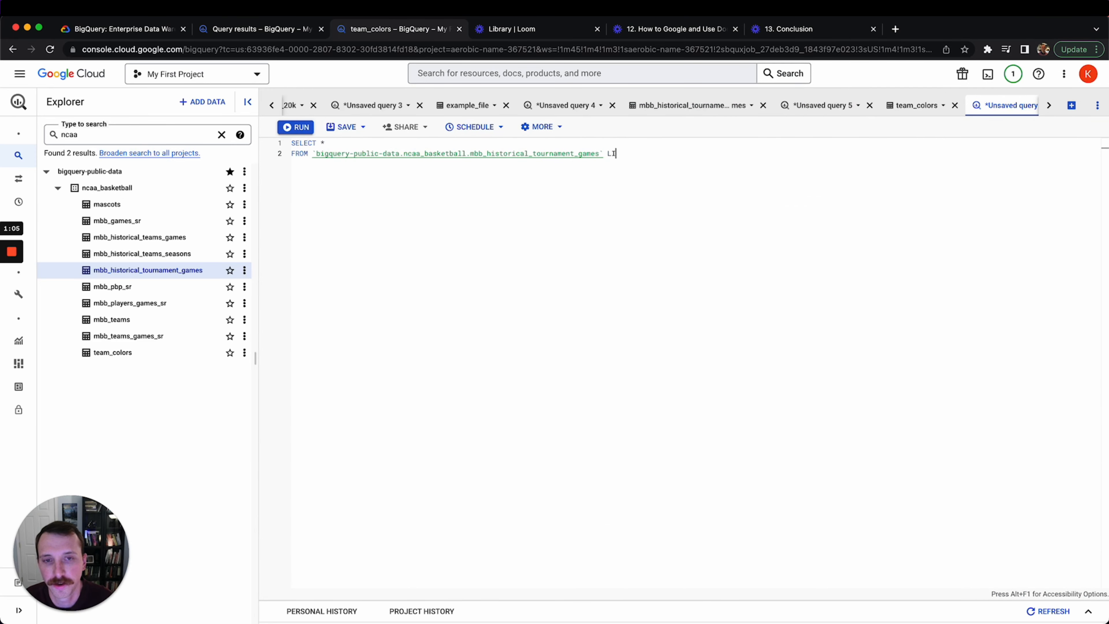
key(Return)
key(Return)
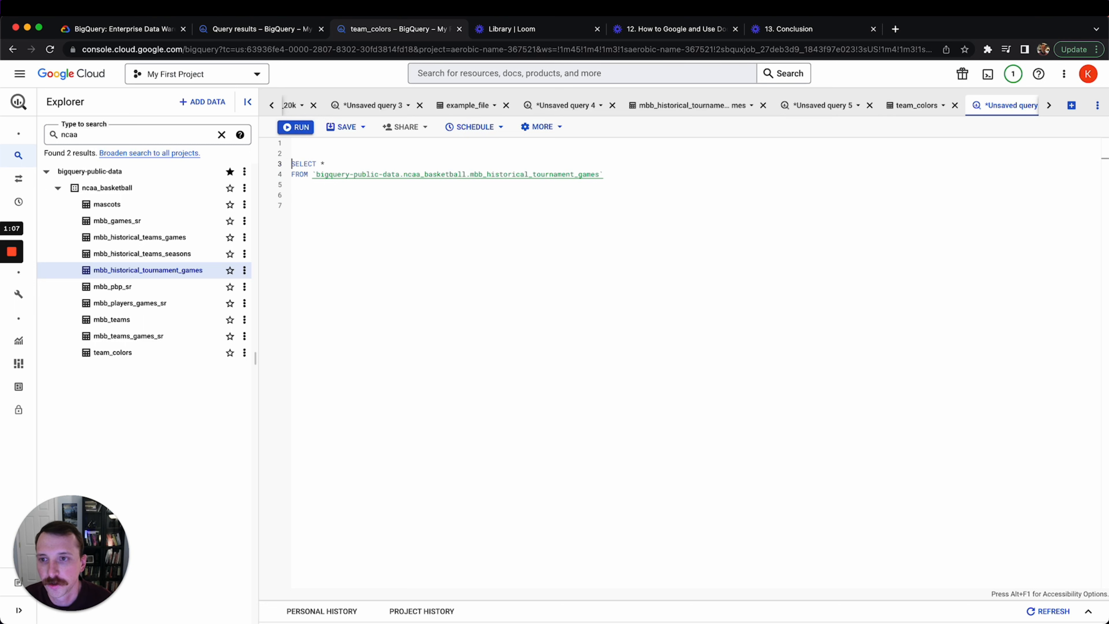
key(shift+Down)
key(shift+Down)
key(shift+Down)
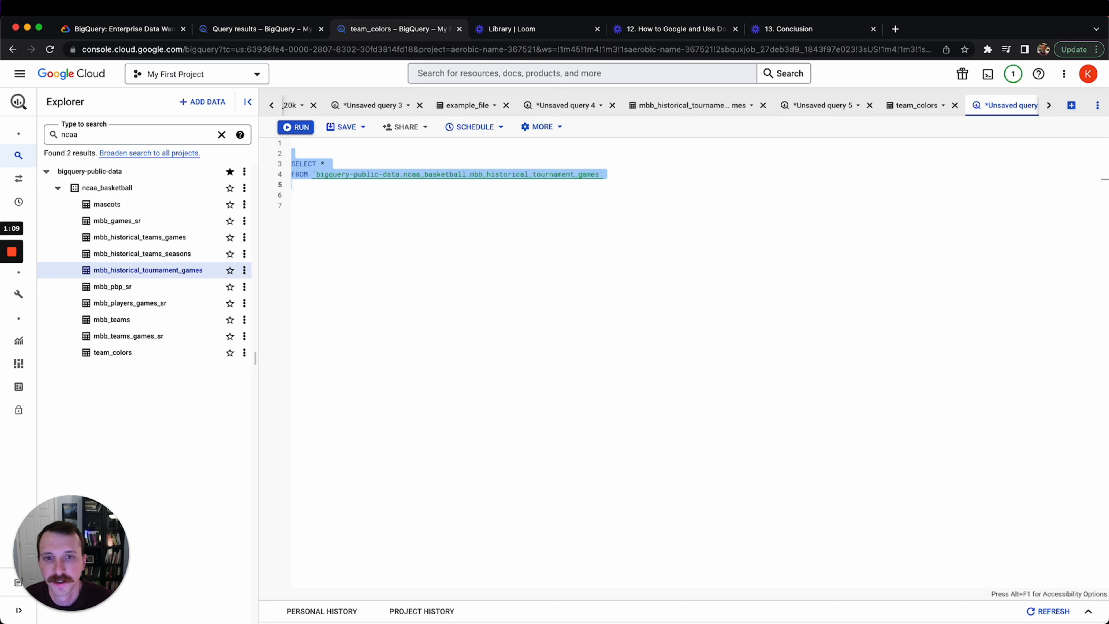
key(super+Return)
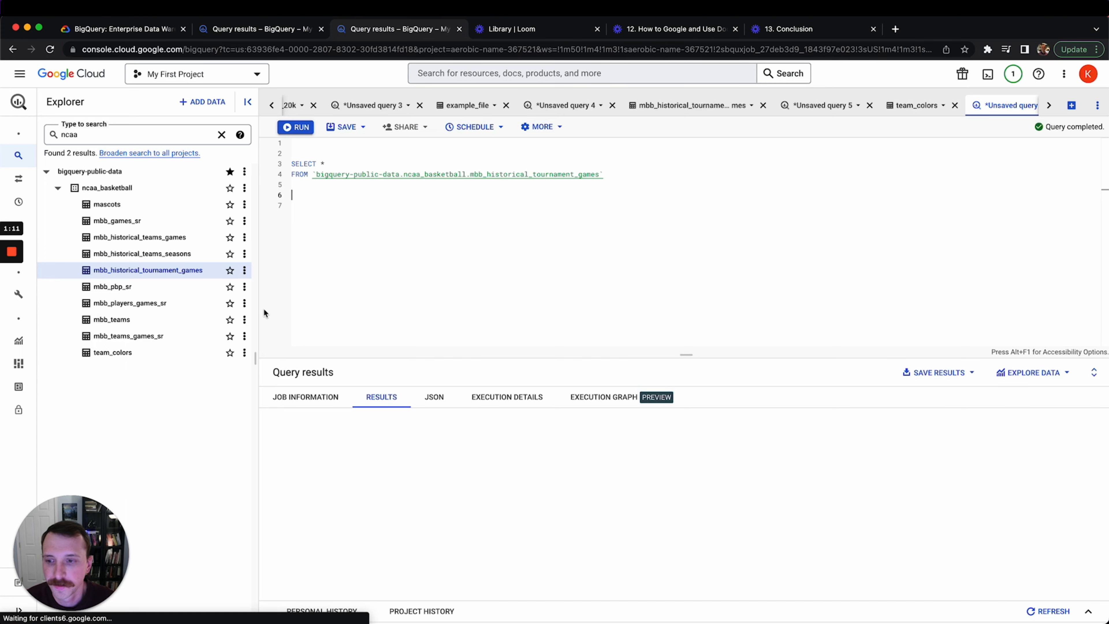
drag(257, 354, 225, 351)
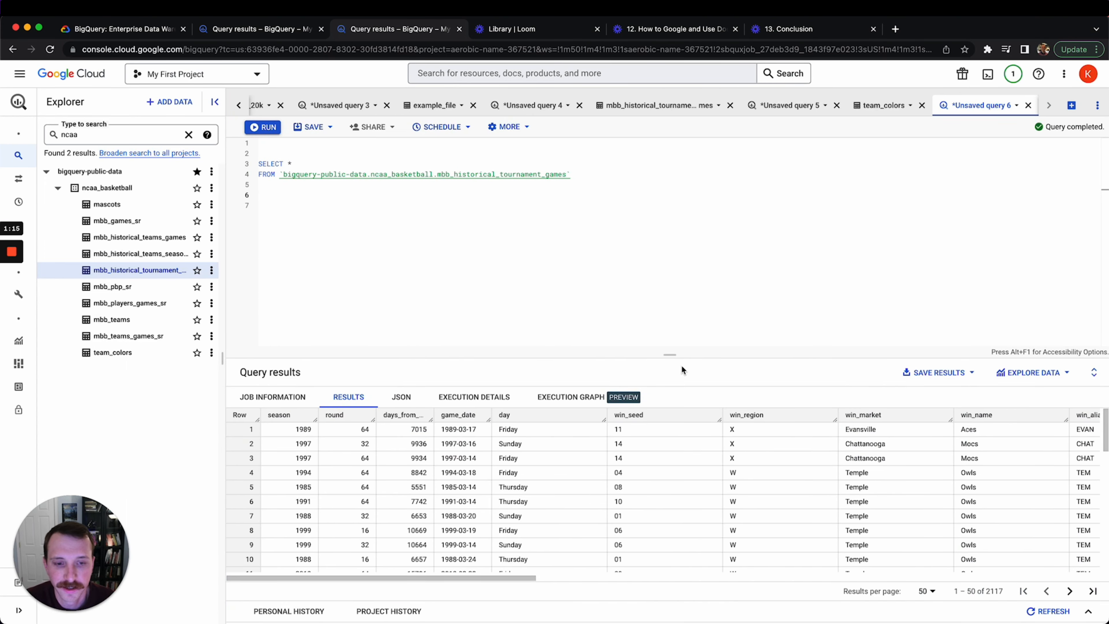
Enlarge the results area and scroll across the columns from season to win_team_id
drag(670, 356, 666, 285)
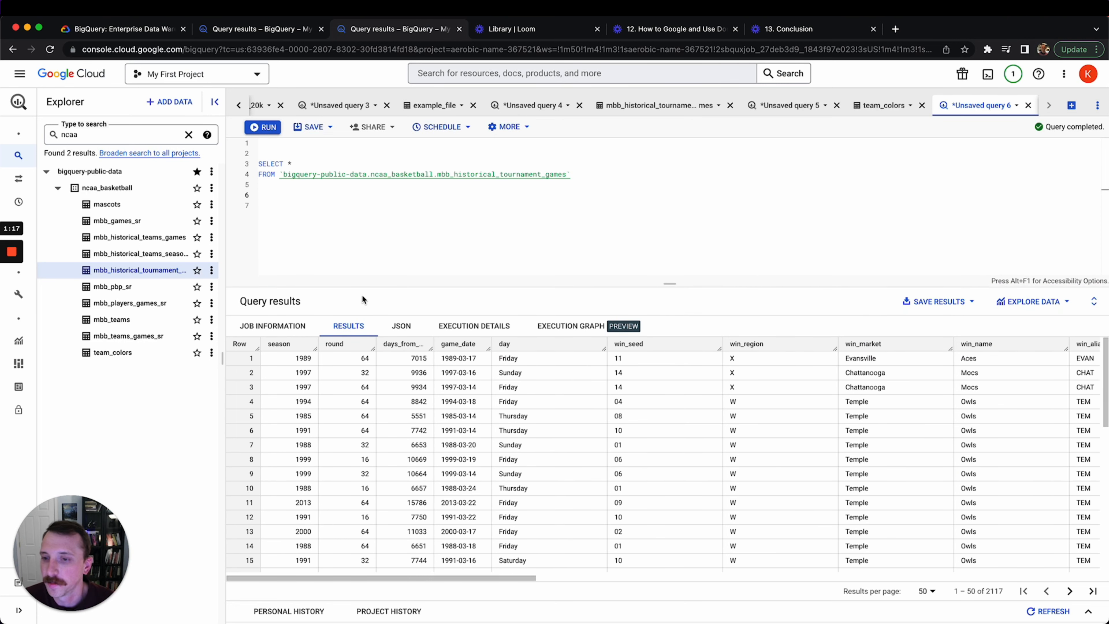
drag(229, 358, 221, 358)
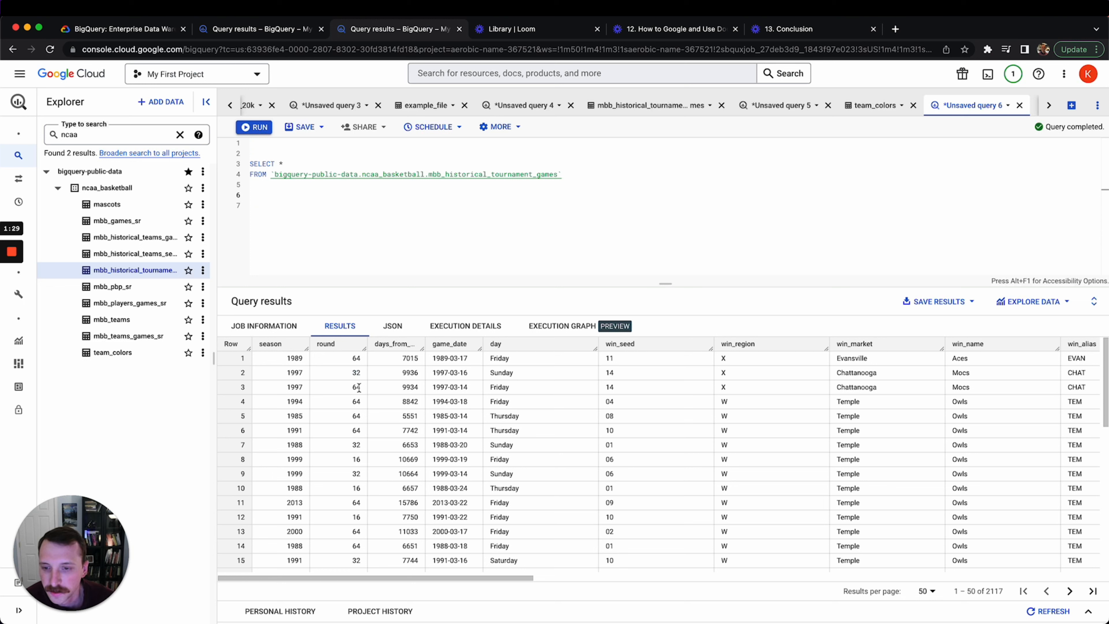
drag(398, 576, 410, 573)
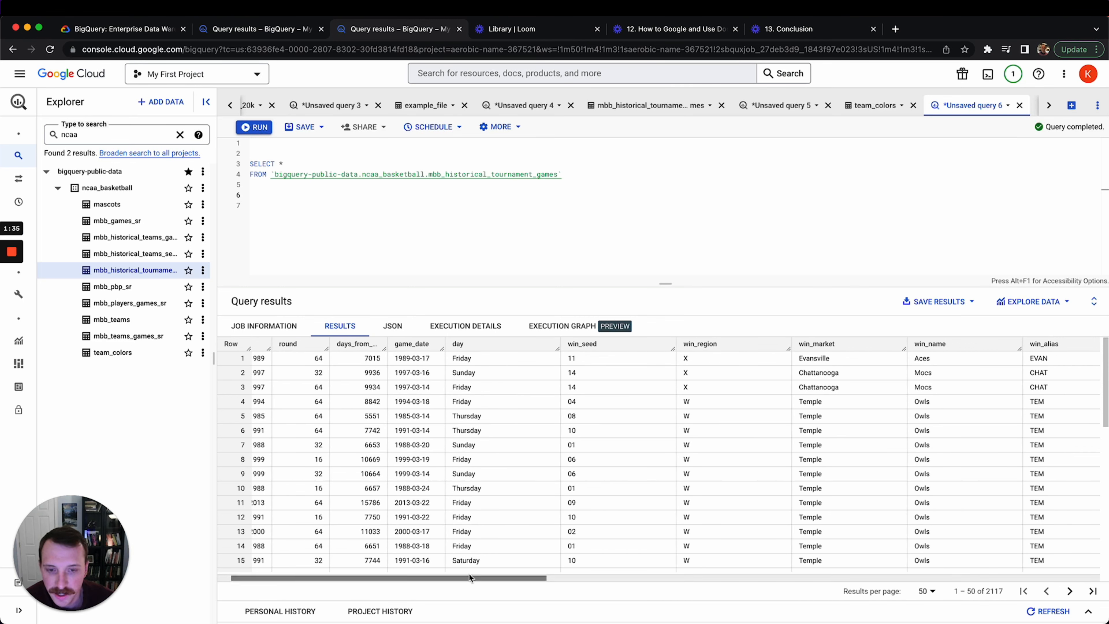
drag(470, 575, 523, 576)
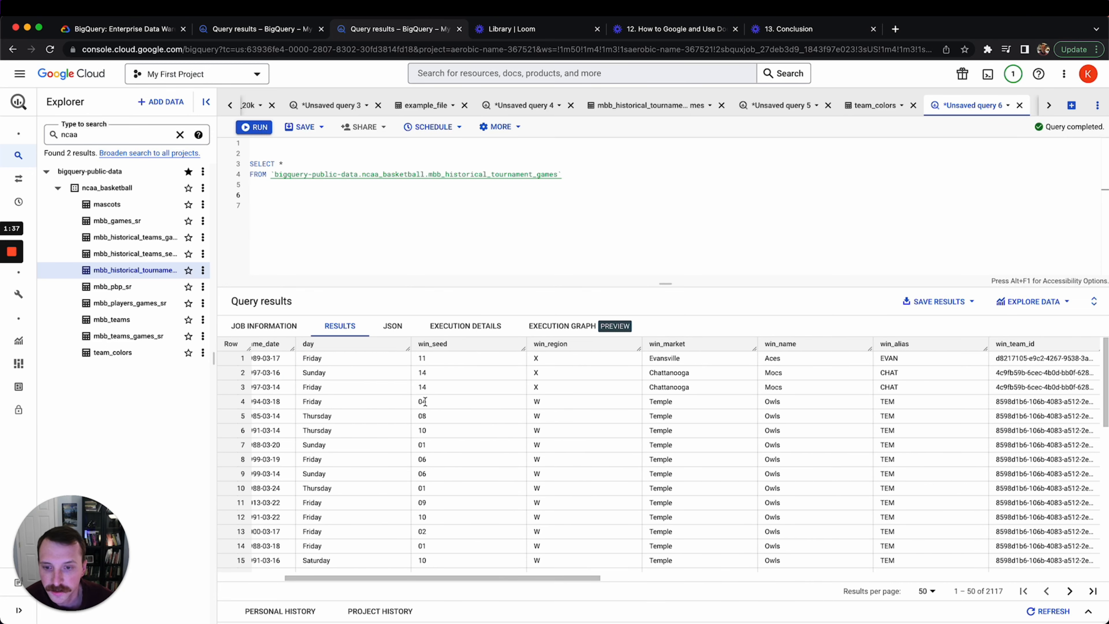
drag(566, 577, 626, 574)
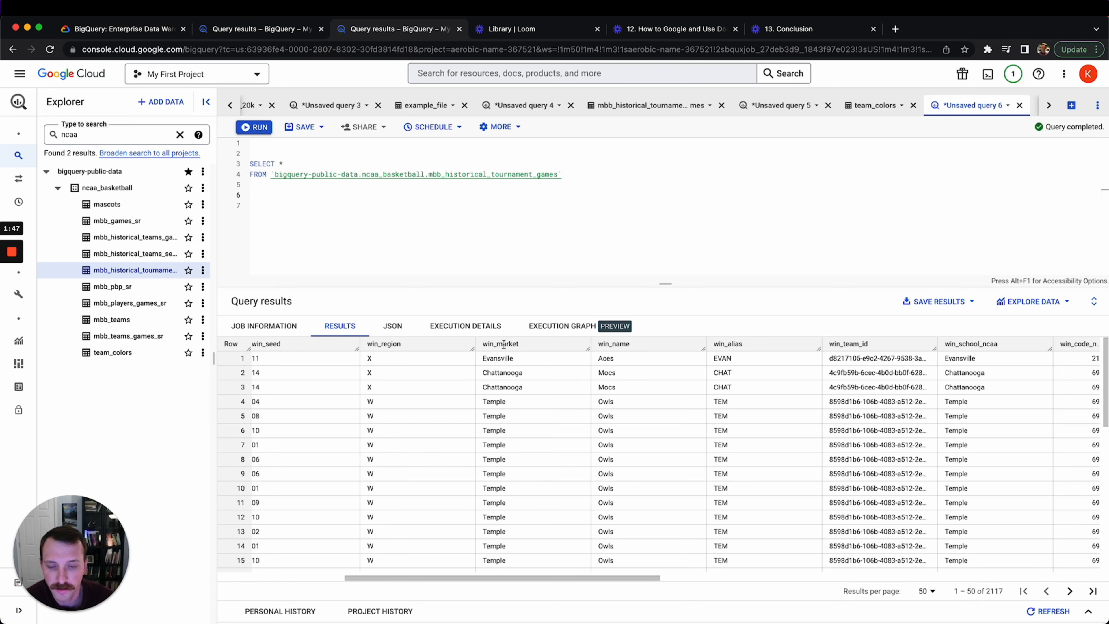
scroll(502, 450, left, 5)
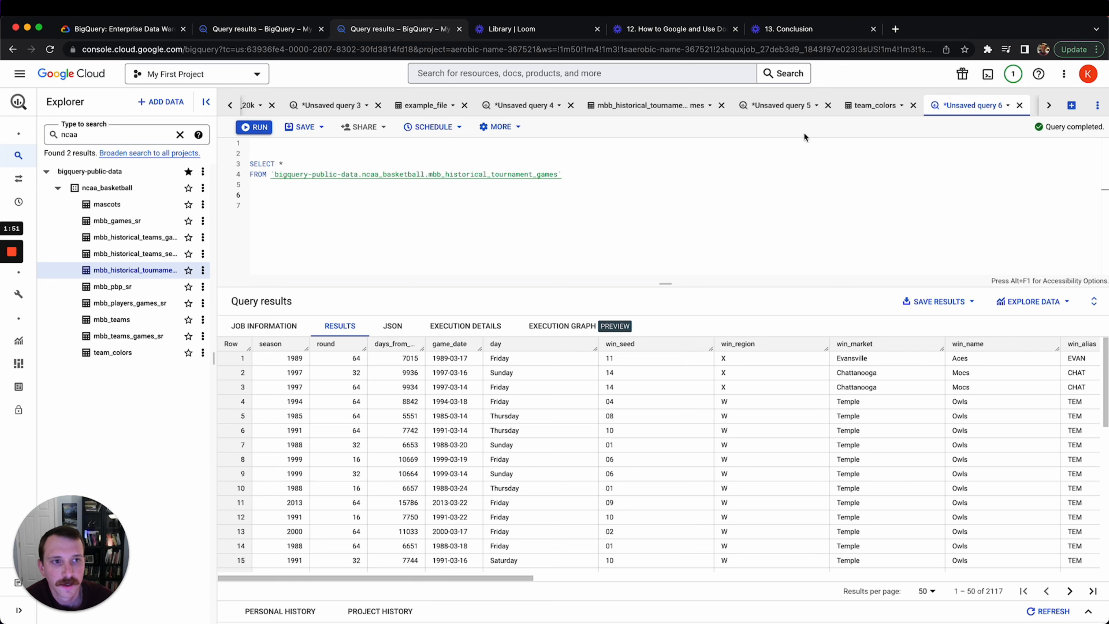
click(145, 271)
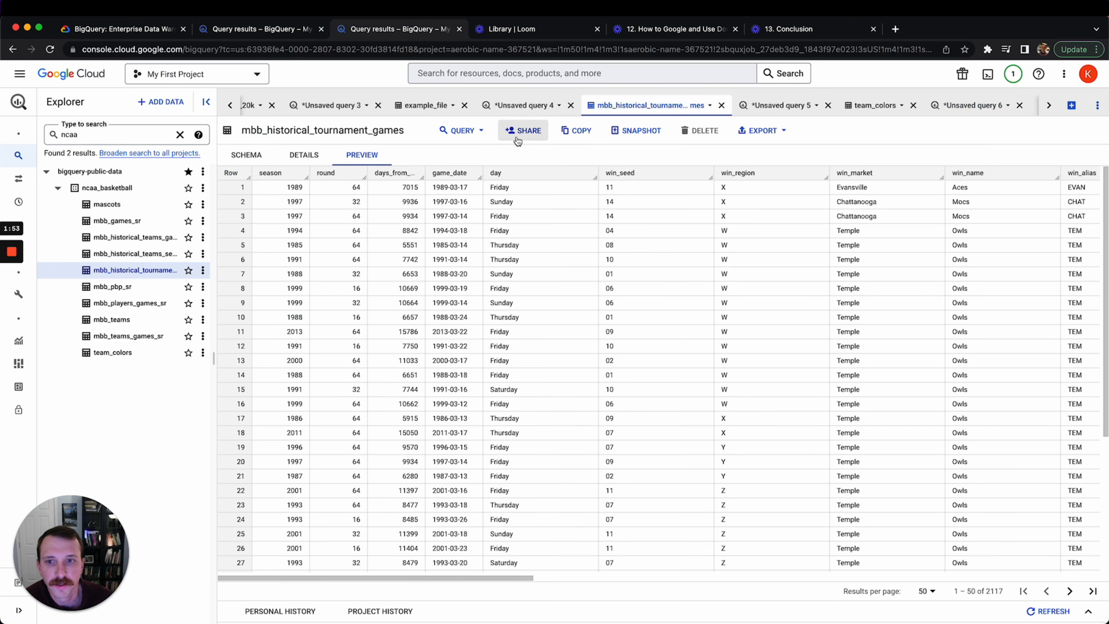
click(259, 156)
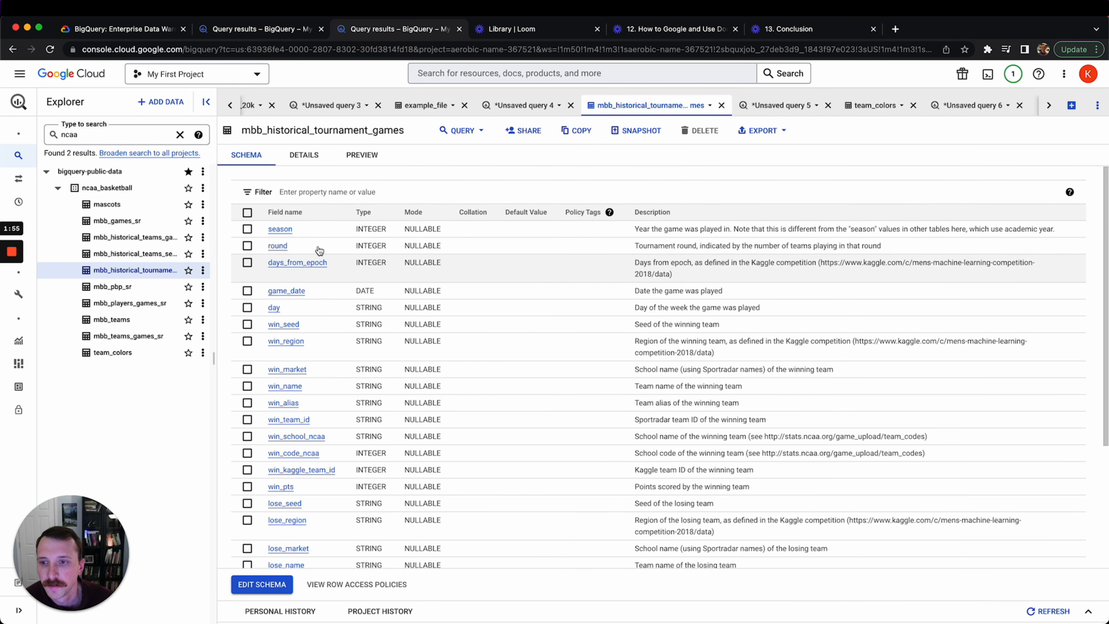
scroll(317, 387, down, 1)
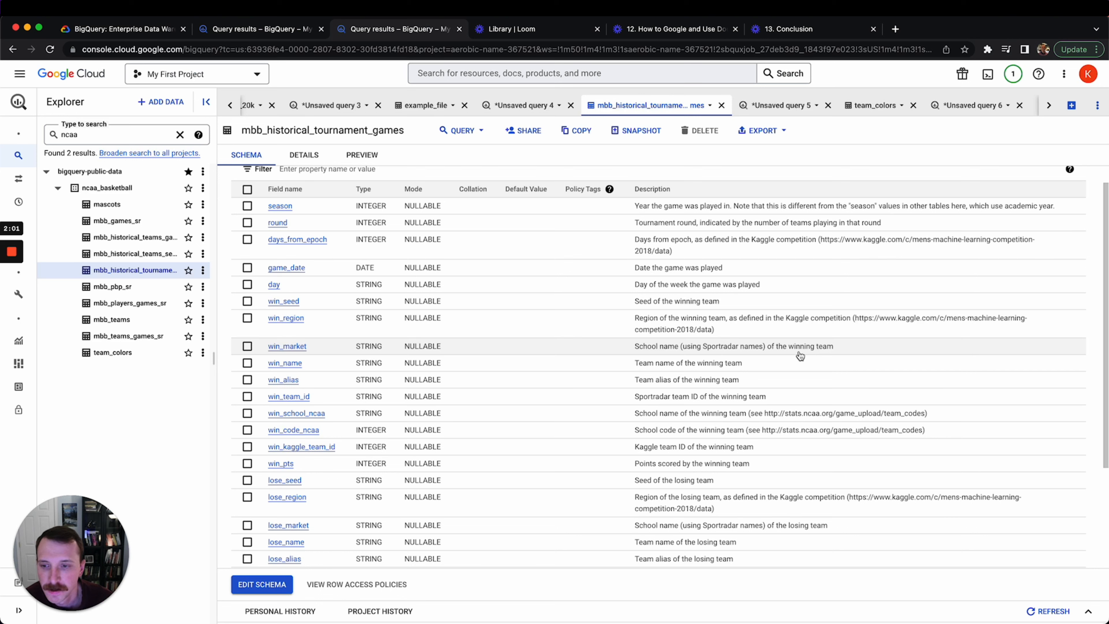
click(983, 115)
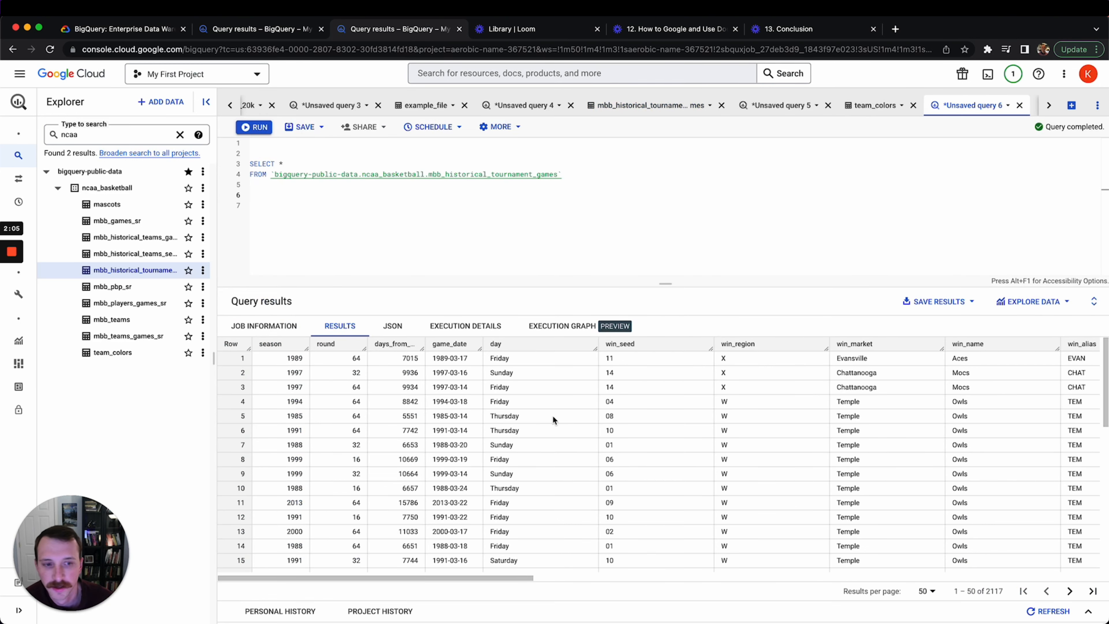
drag(471, 575, 616, 561)
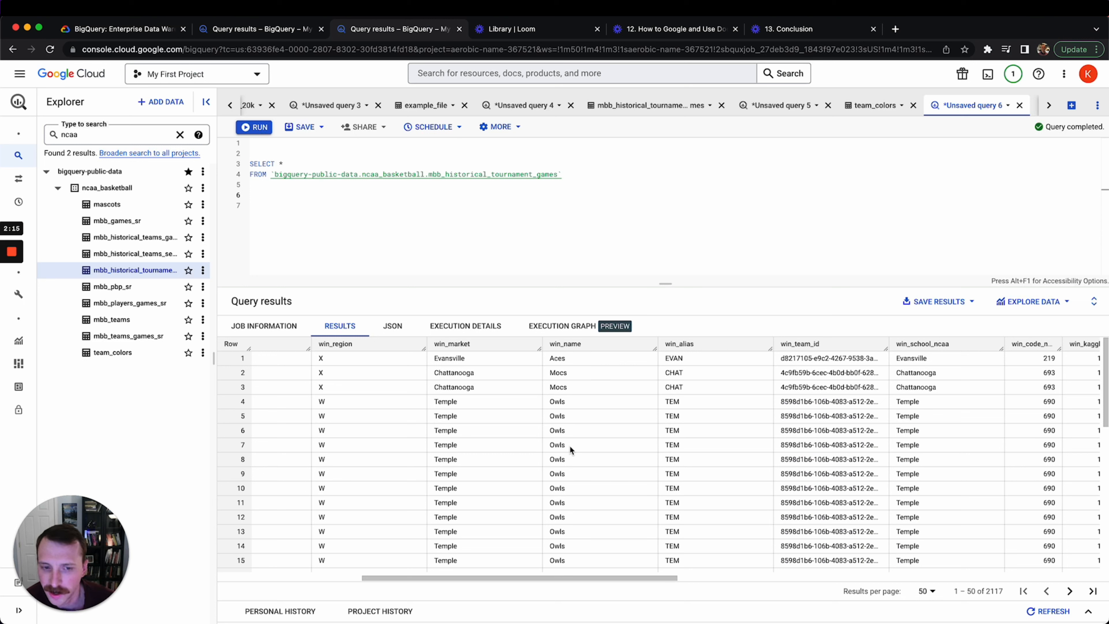
scroll(627, 403, right, 5)
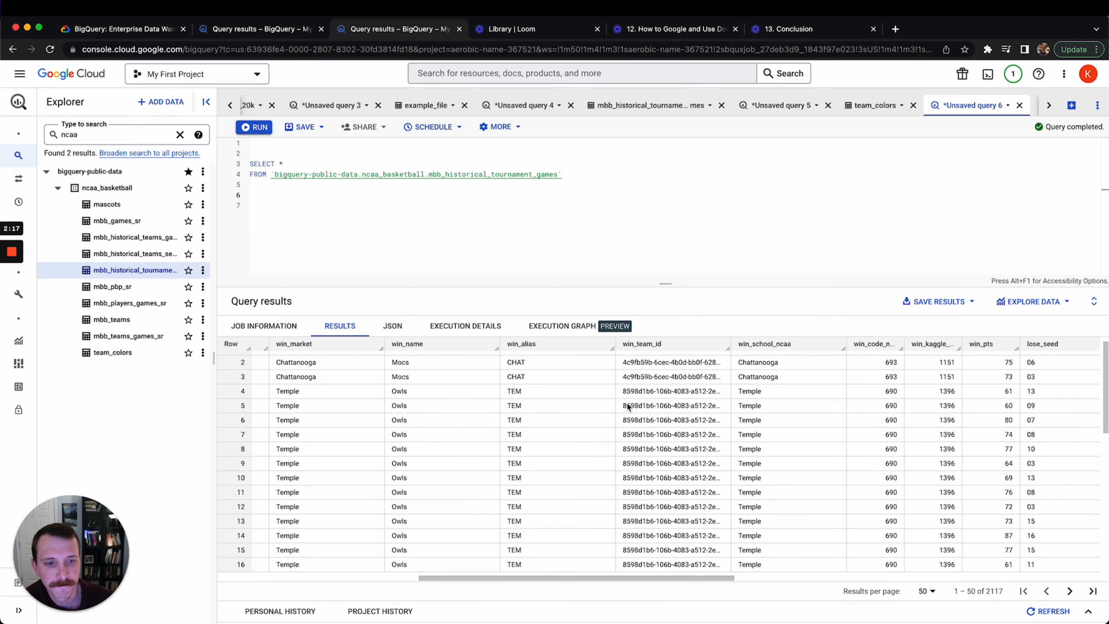
scroll(656, 437, right, 5)
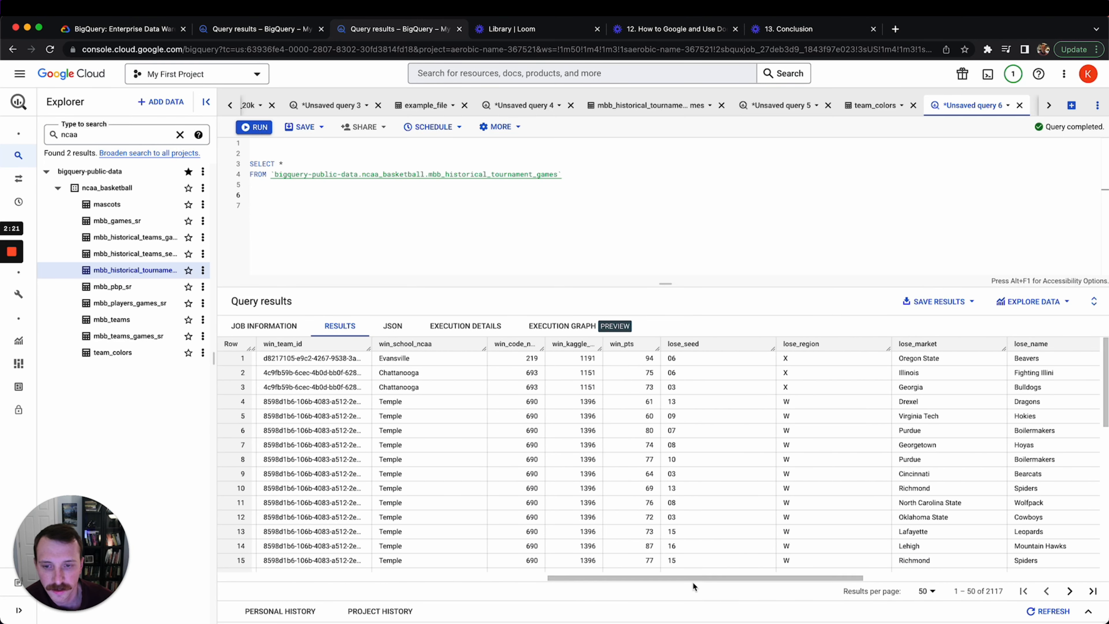
drag(695, 577, 733, 577)
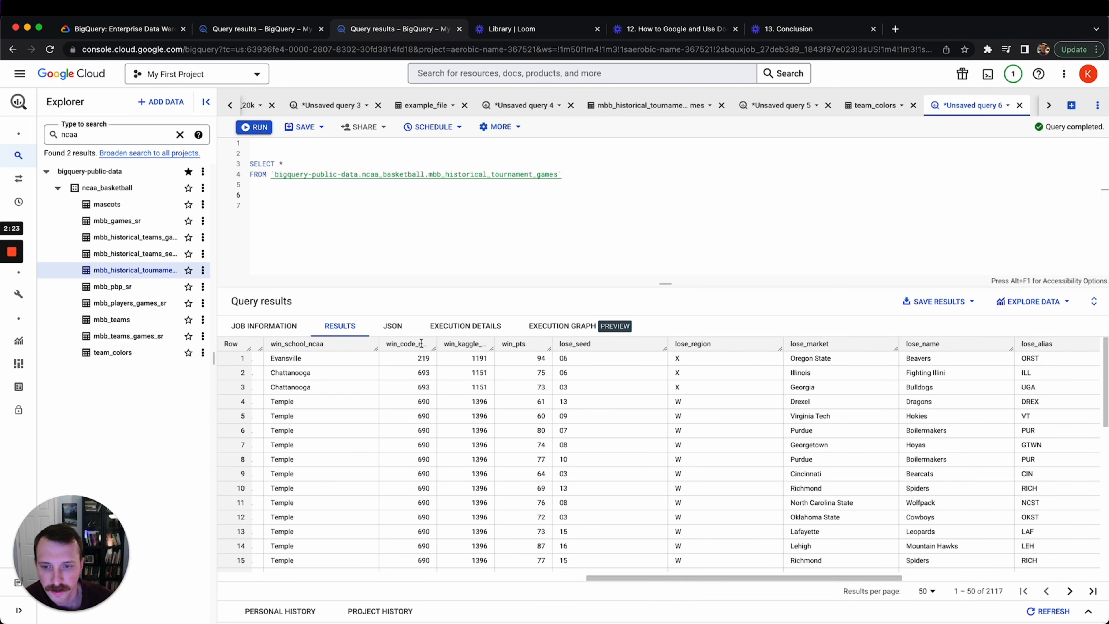
drag(436, 344, 441, 345)
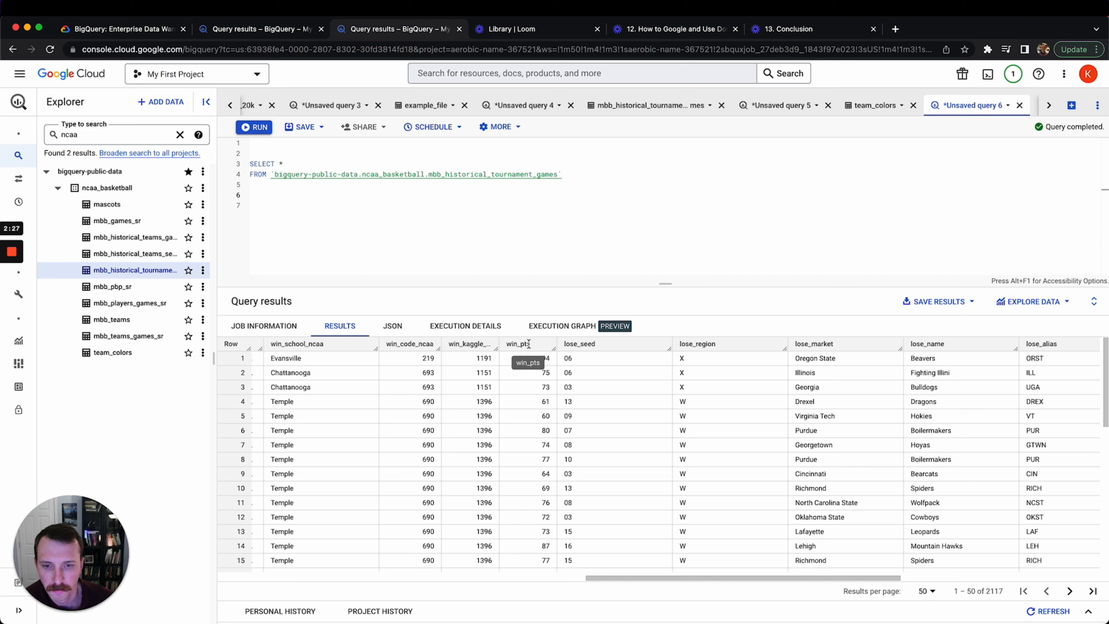
double_click(542, 387)
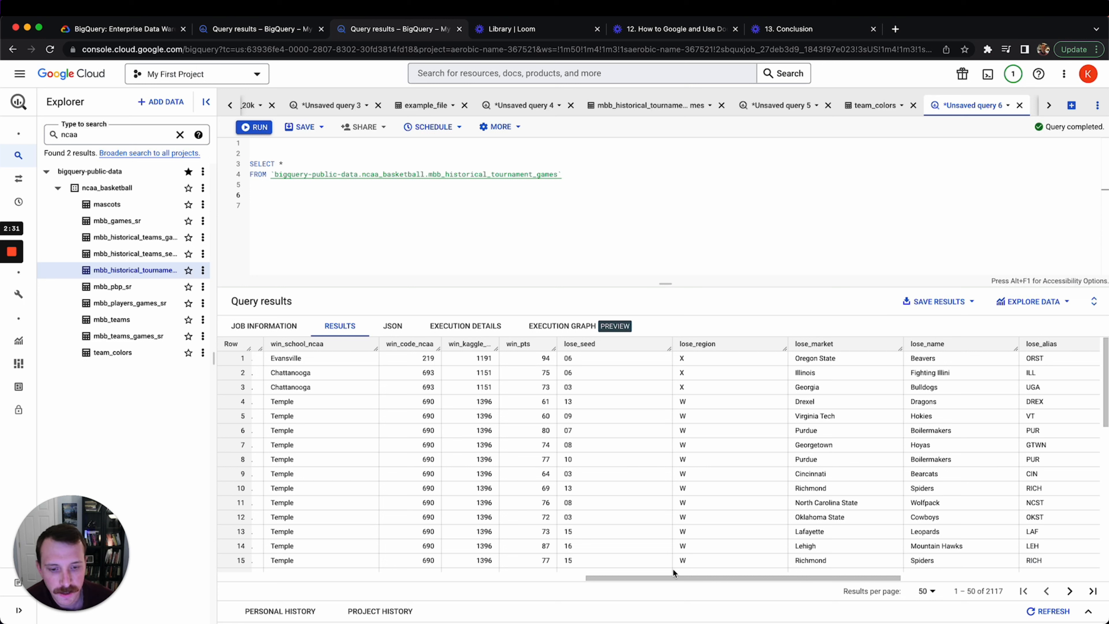
double_click(570, 458)
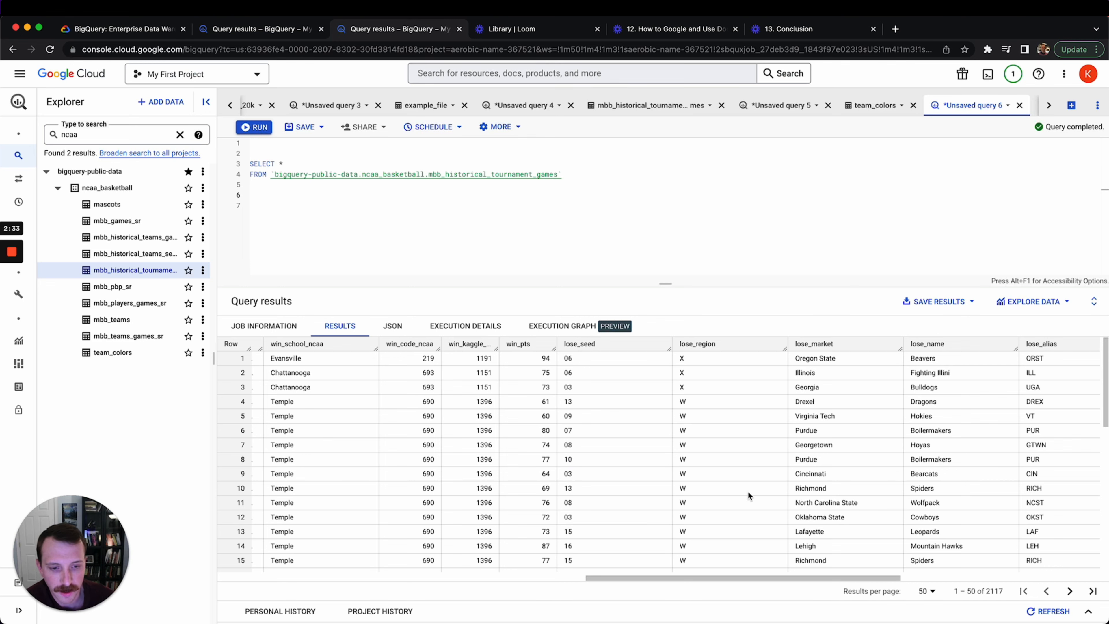
drag(804, 575, 941, 558)
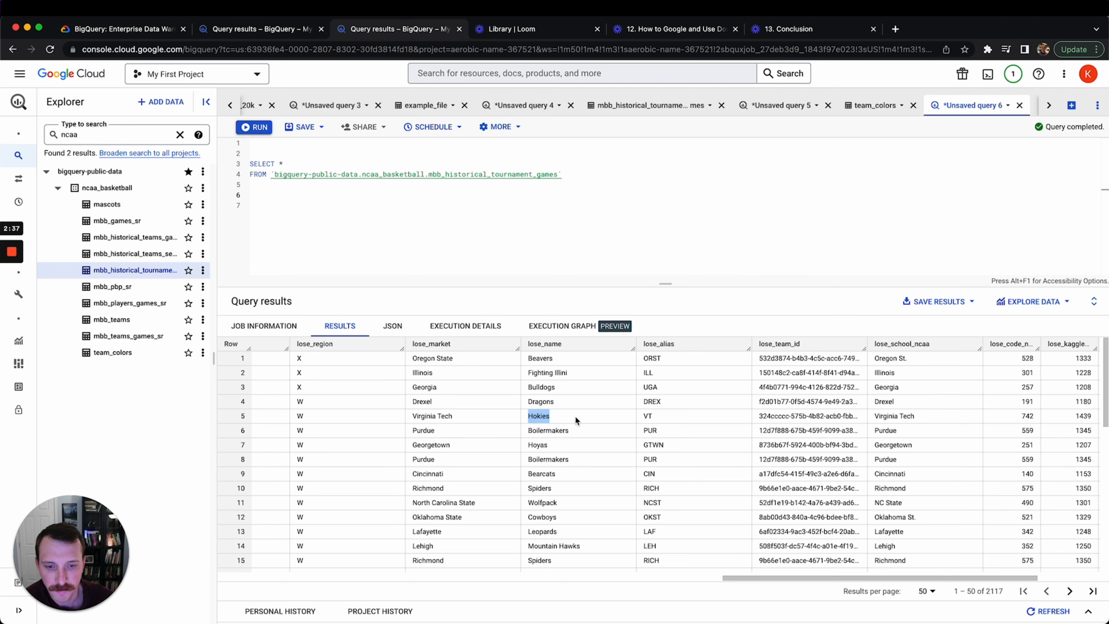
scroll(886, 455, right, 4)
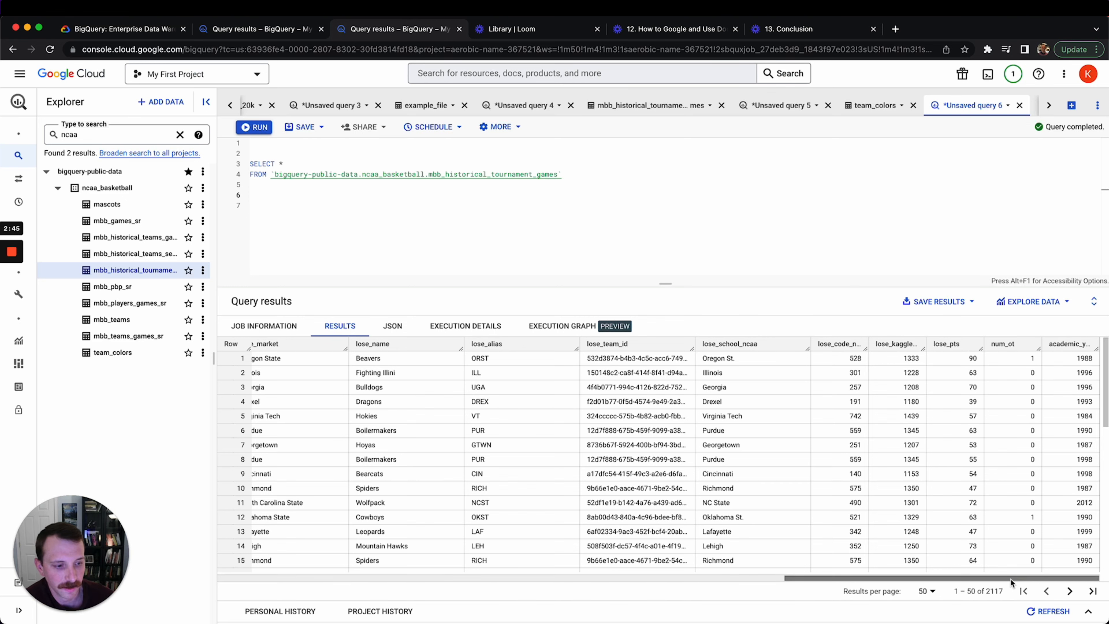
drag(1010, 578, 1044, 514)
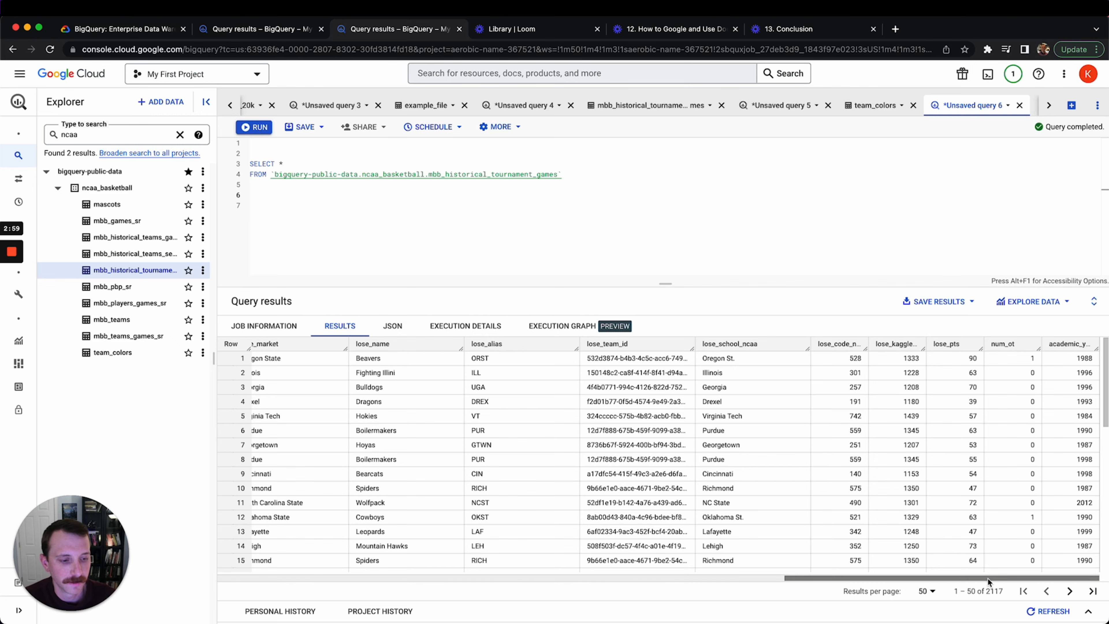
drag(988, 577, 333, 484)
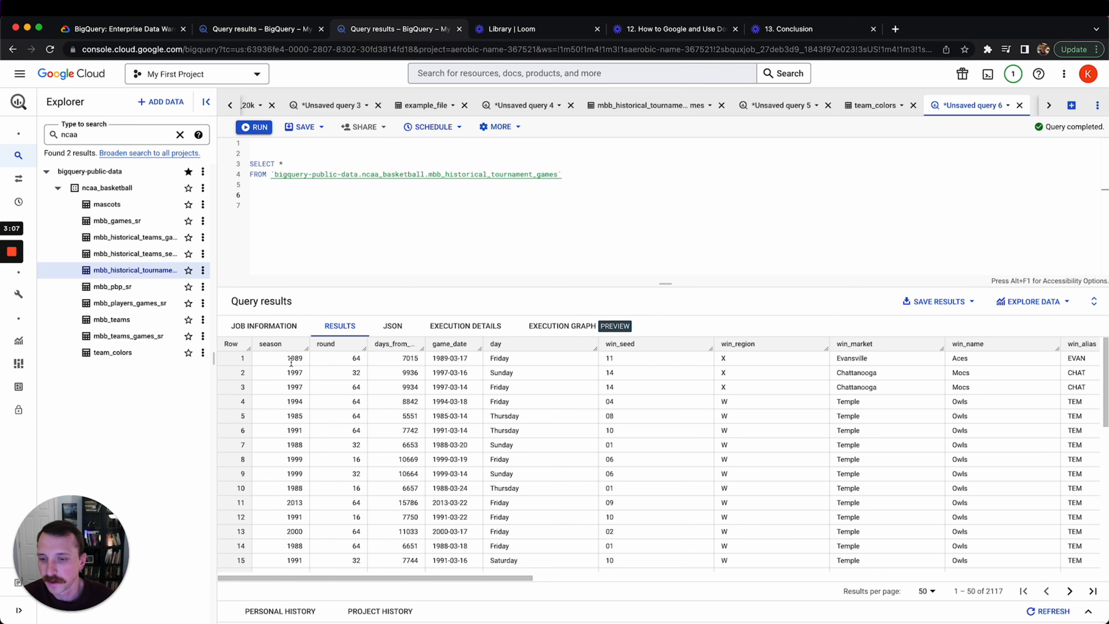
scroll(297, 404, down, 10)
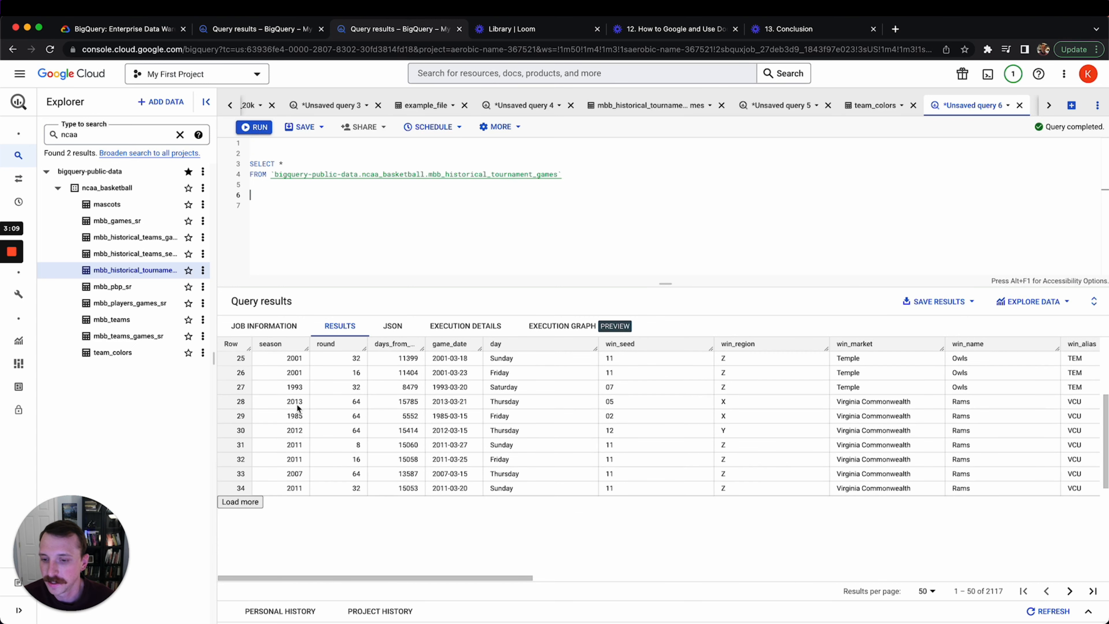
scroll(300, 423, up, 10)
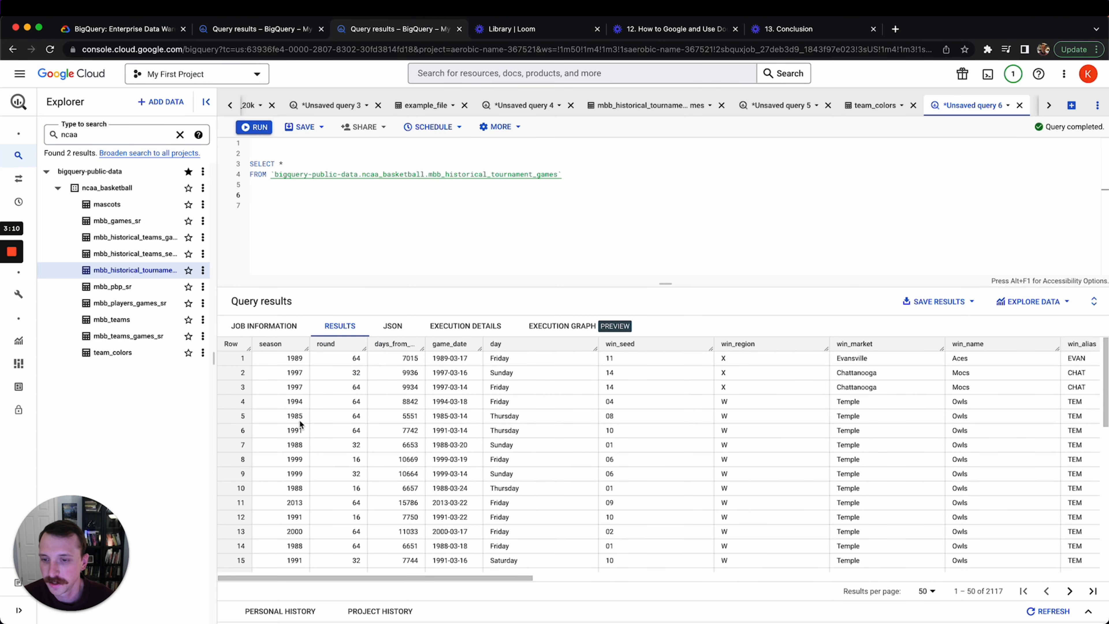
Change SELECT * to SELECT distinct season and begin an order by season clause
click(313, 162)
key(BackSpace)
text(season)
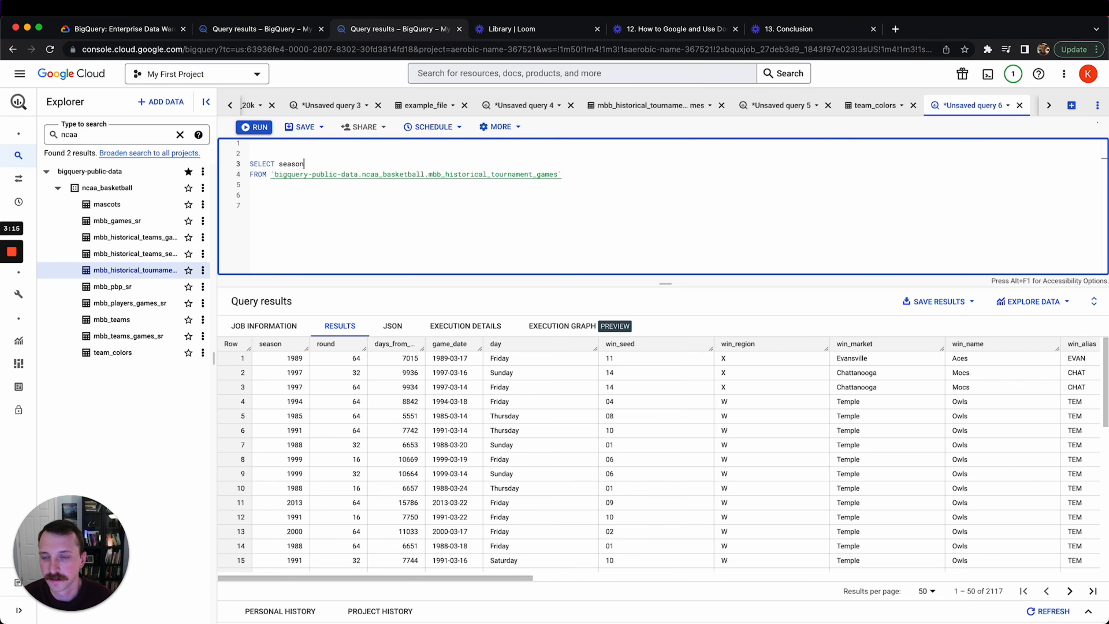
key(Left)
key(Left)
key(Left)
key(Left)
key(Left)
key(Left)
key(Left)
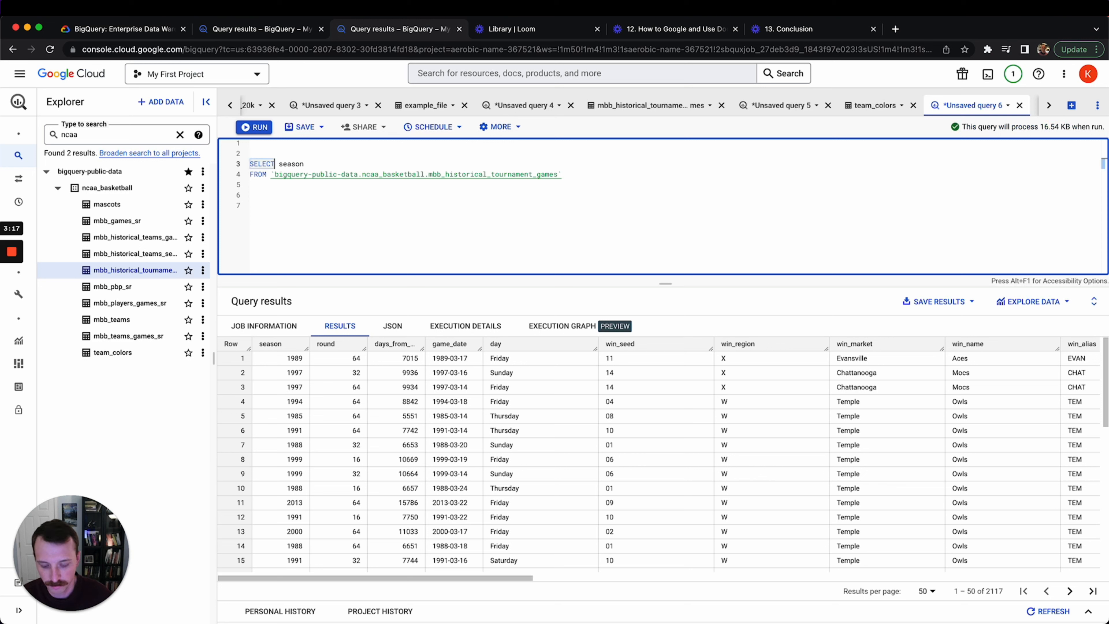
text(dist)
key(Tab)
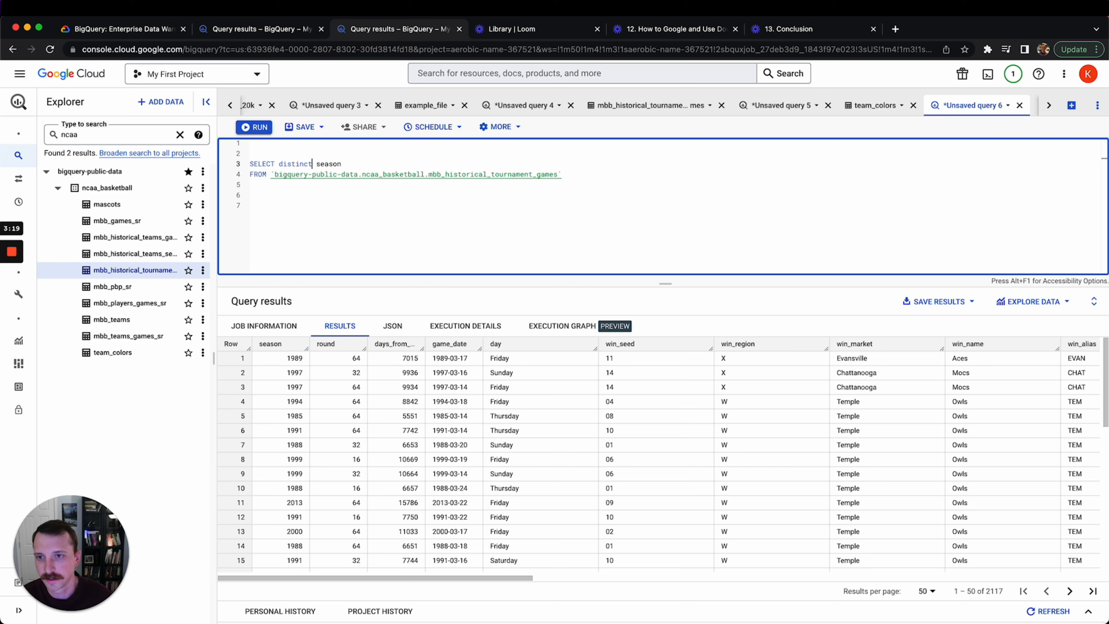
key(Down)
key(Down)
text(order b)
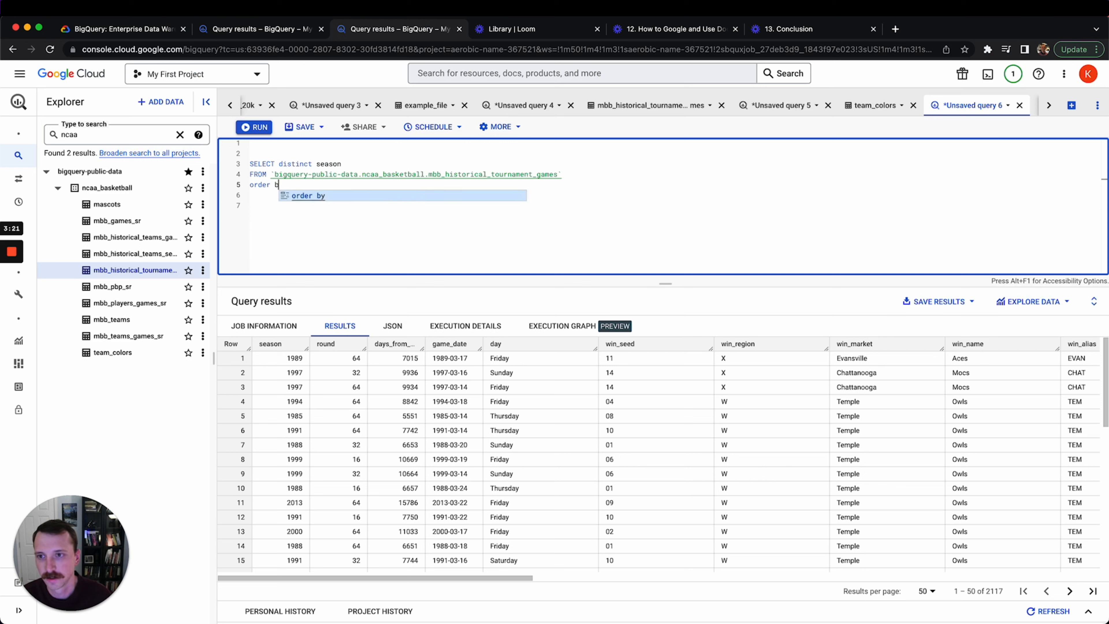
text(y season)
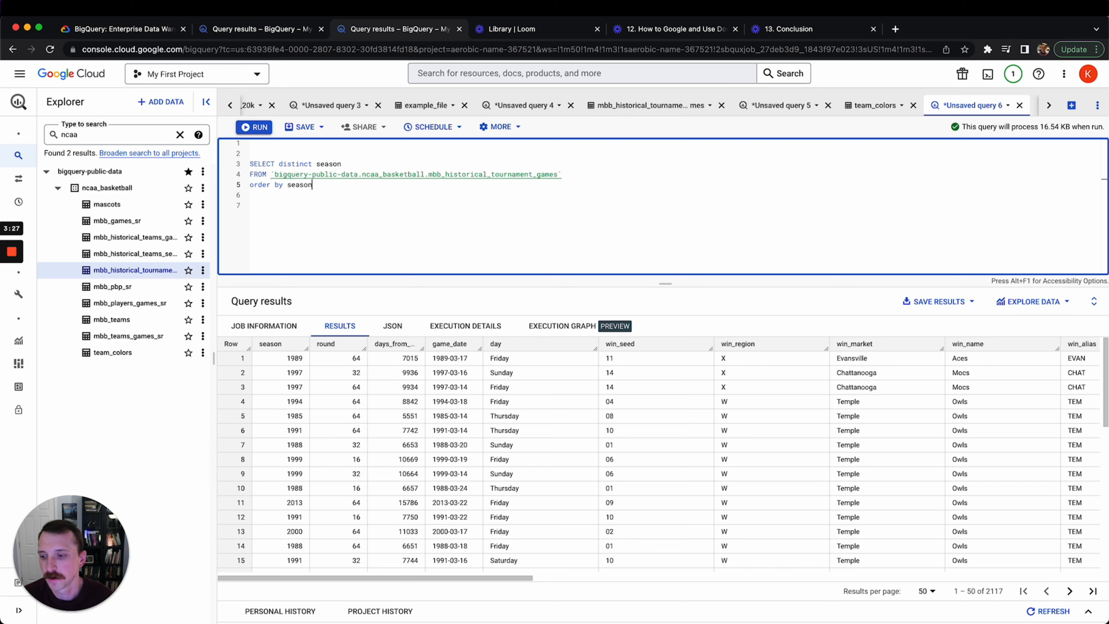
Run the distinct-season query and scroll its 33 results to check 1985 through 2017
key(super+Return)
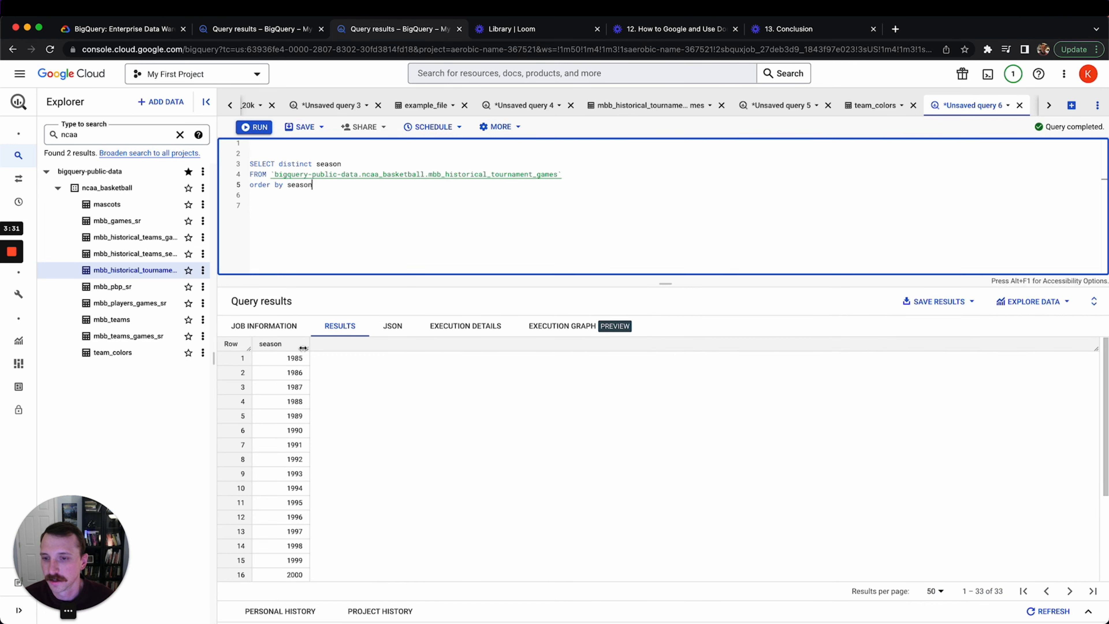
drag(306, 347, 310, 346)
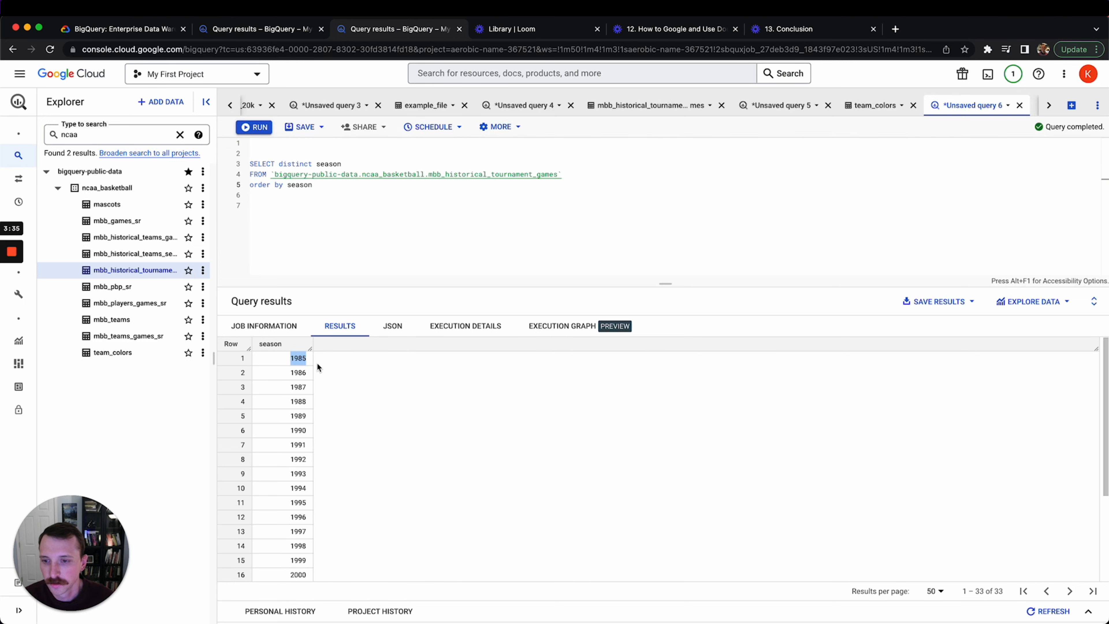
scroll(299, 432, down, 5)
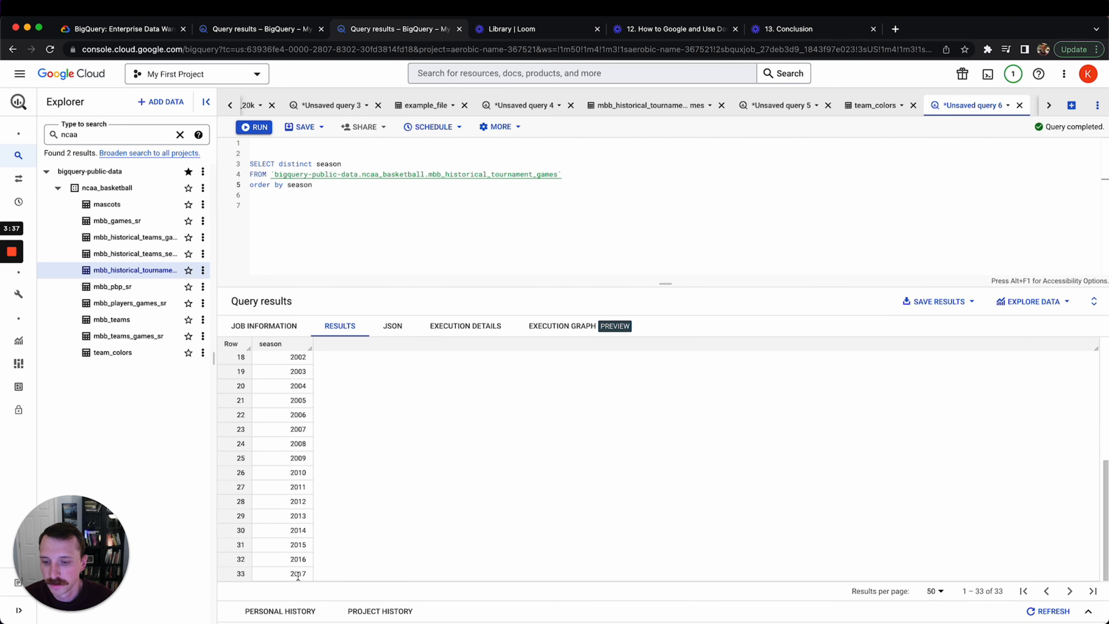
drag(306, 576, 289, 578)
click(269, 438)
scroll(279, 488, up, 1)
scroll(278, 488, up, 5)
scroll(278, 488, down, 6)
drag(307, 574, 286, 571)
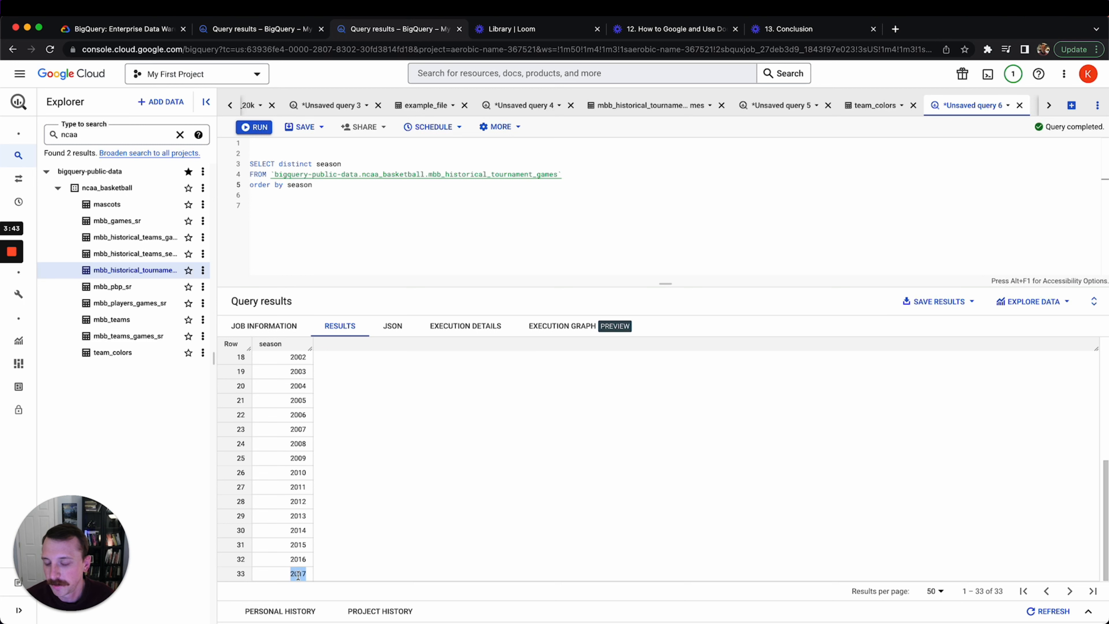
click(296, 550)
scroll(309, 531, up, 6)
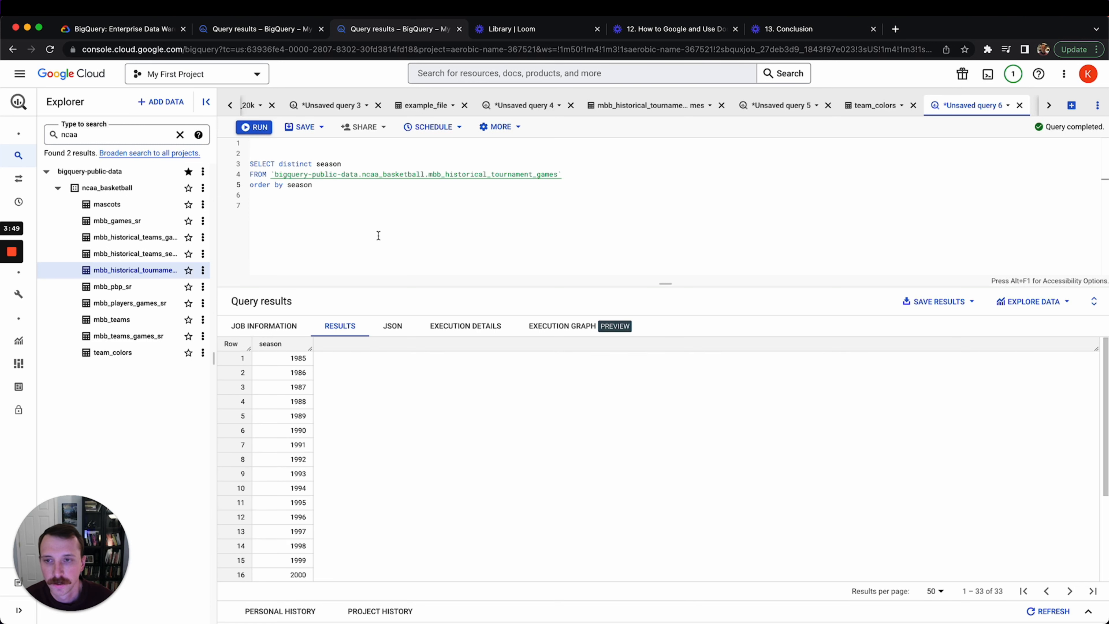
Put the cursor after season on the order by line to add a sort direction
click(376, 214)
drag(344, 185, 305, 186)
click(324, 192)
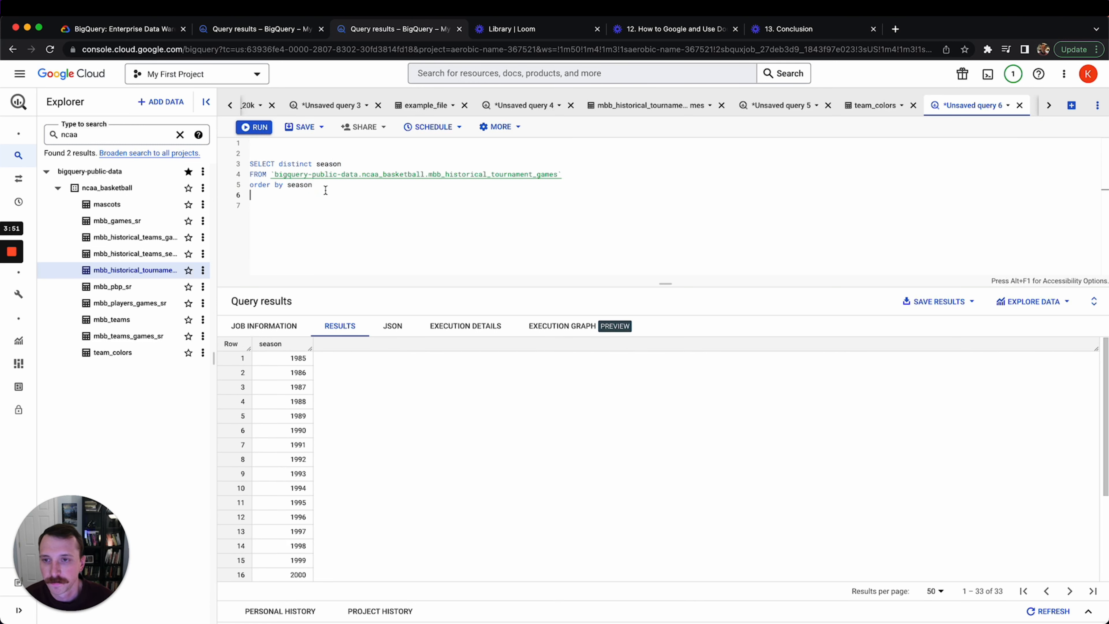
click(326, 187)
Sort the seasons descending with order by season desc and run the query
text(desc)
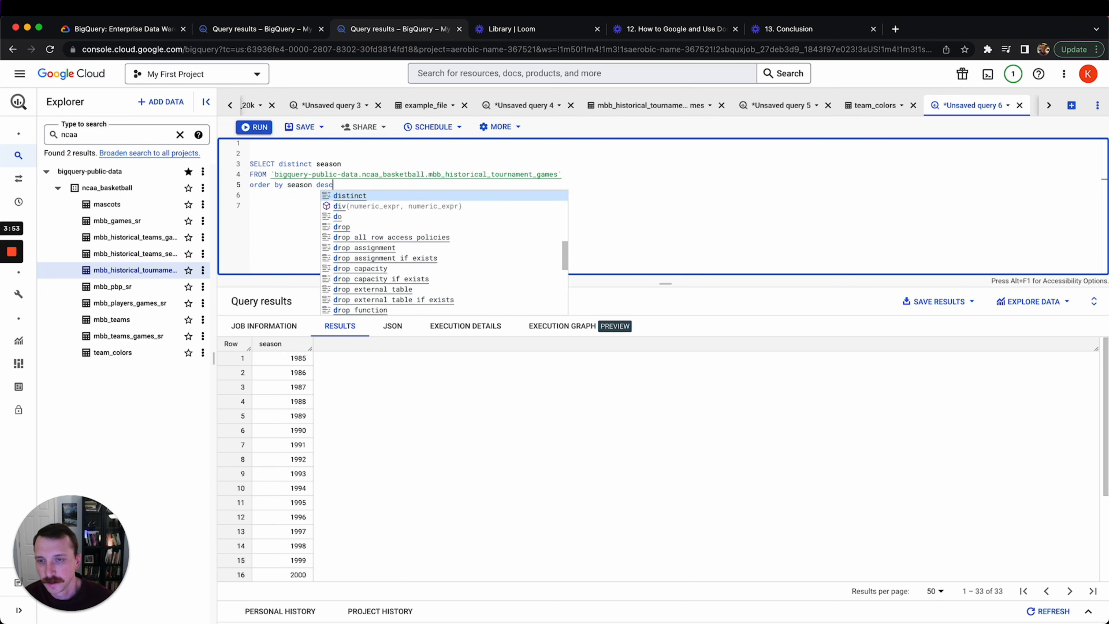
key(Escape)
key(super+Return)
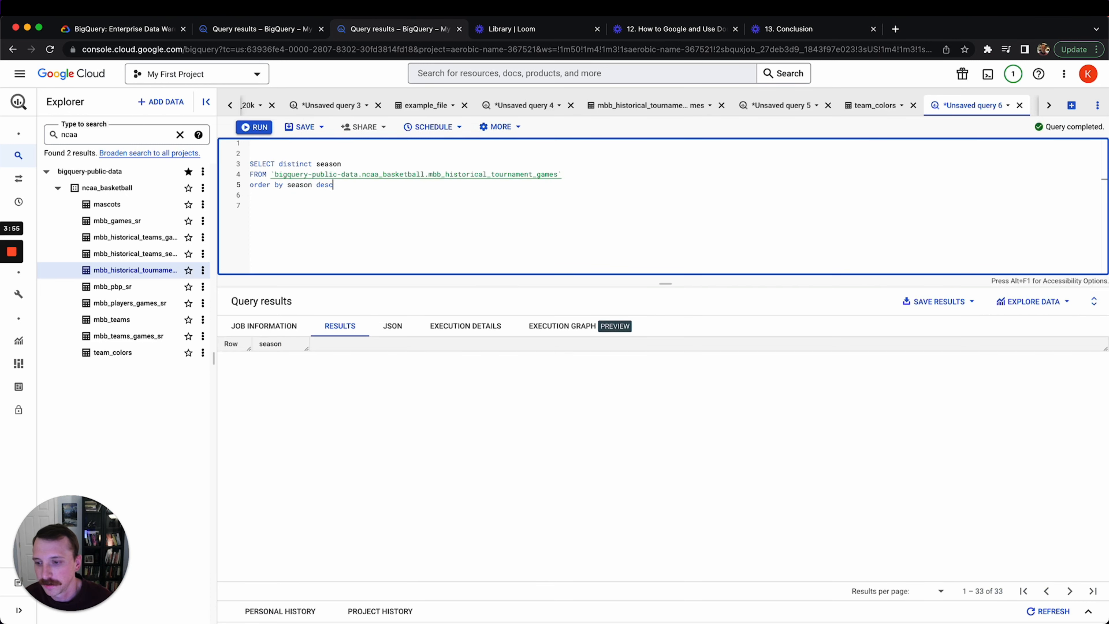
Remove the sort line and distinct season to restore SELECT *, then rerun and scroll the 2117 rows
key(shift+super+Left)
key(BackSpace)
key(Up)
key(Up)
key(super+Right)
key(BackSpace)
key(BackSpace)
key(BackSpace)
key(BackSpace)
key(BackSpace)
key(BackSpace)
key(BackSpace)
key(BackSpace)
key(BackSpace)
key(BackSpace)
key(BackSpace)
key(BackSpace)
key(BackSpace)
key(BackSpace)
key(BackSpace)
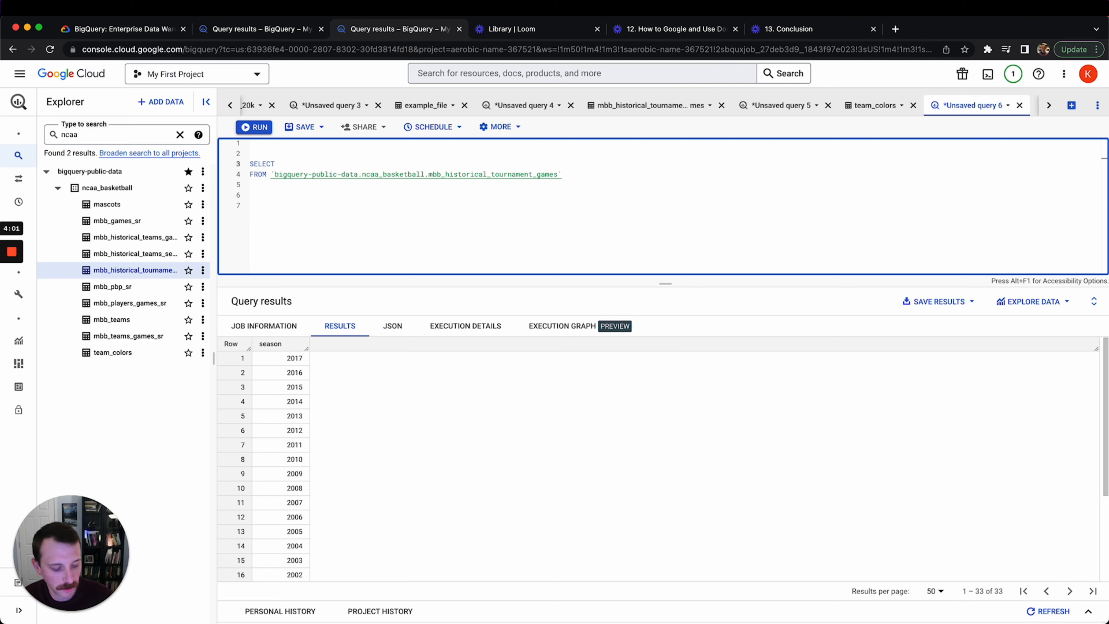
key(super+Return)
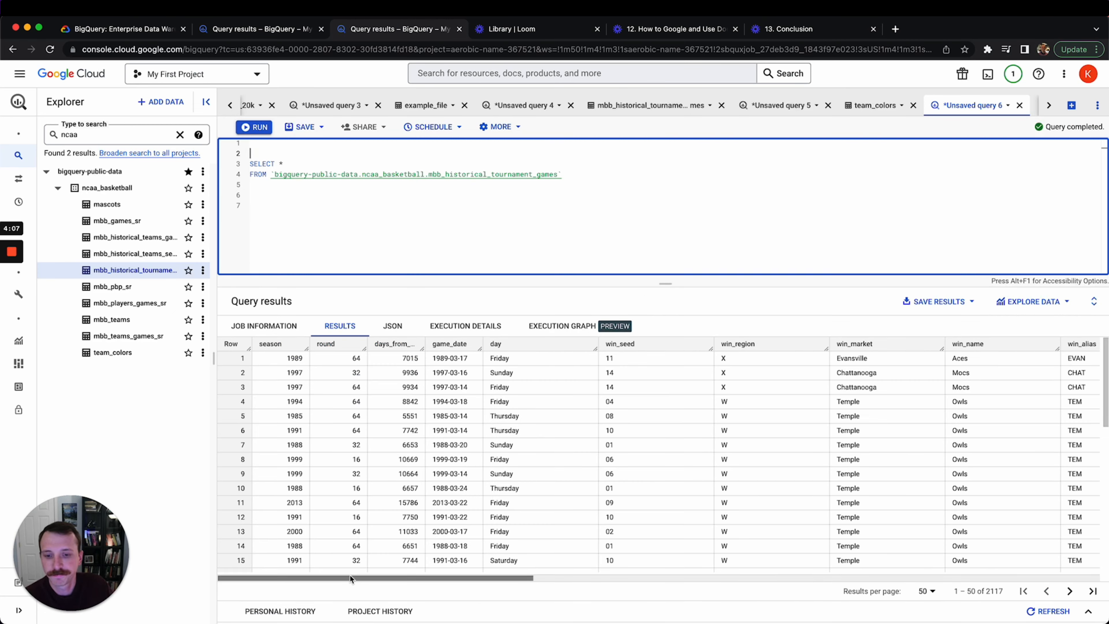
drag(364, 580, 948, 568)
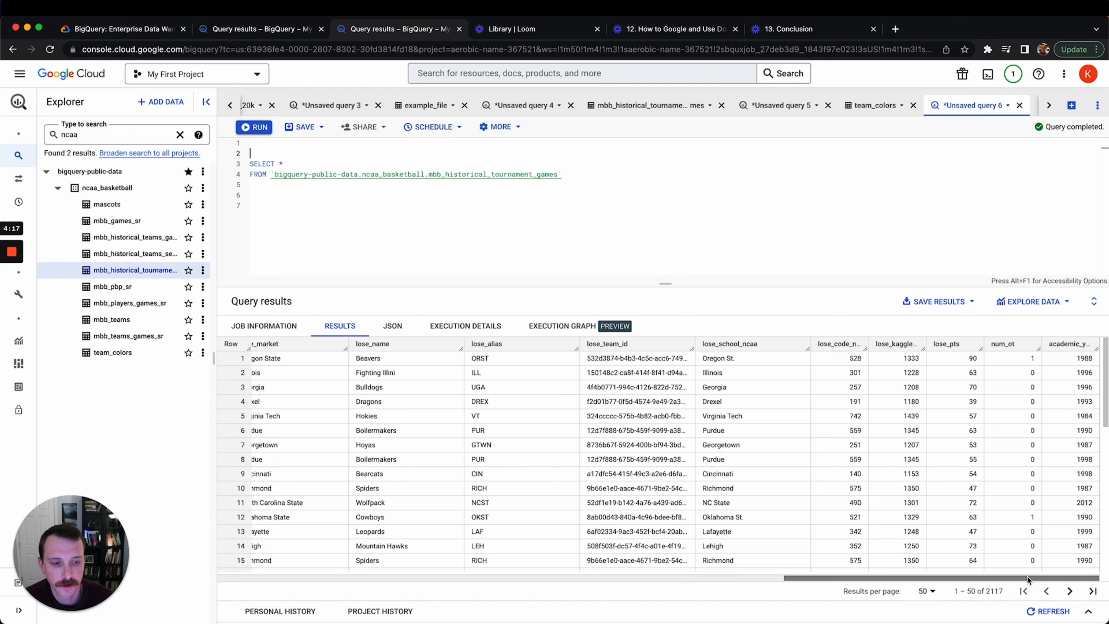
drag(1026, 576, 468, 563)
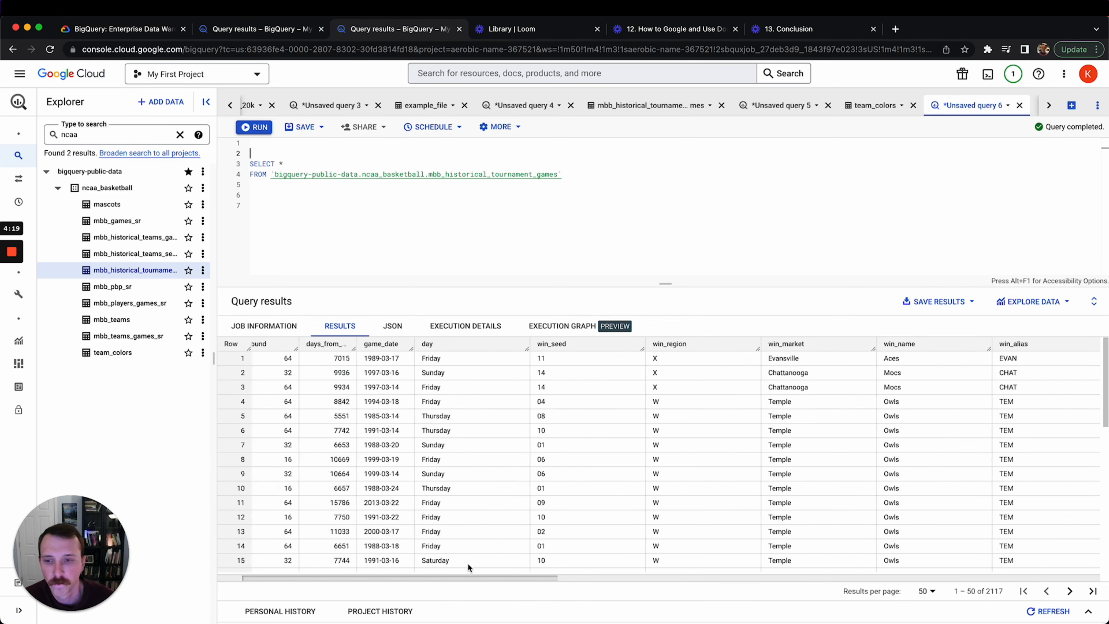
click(291, 165)
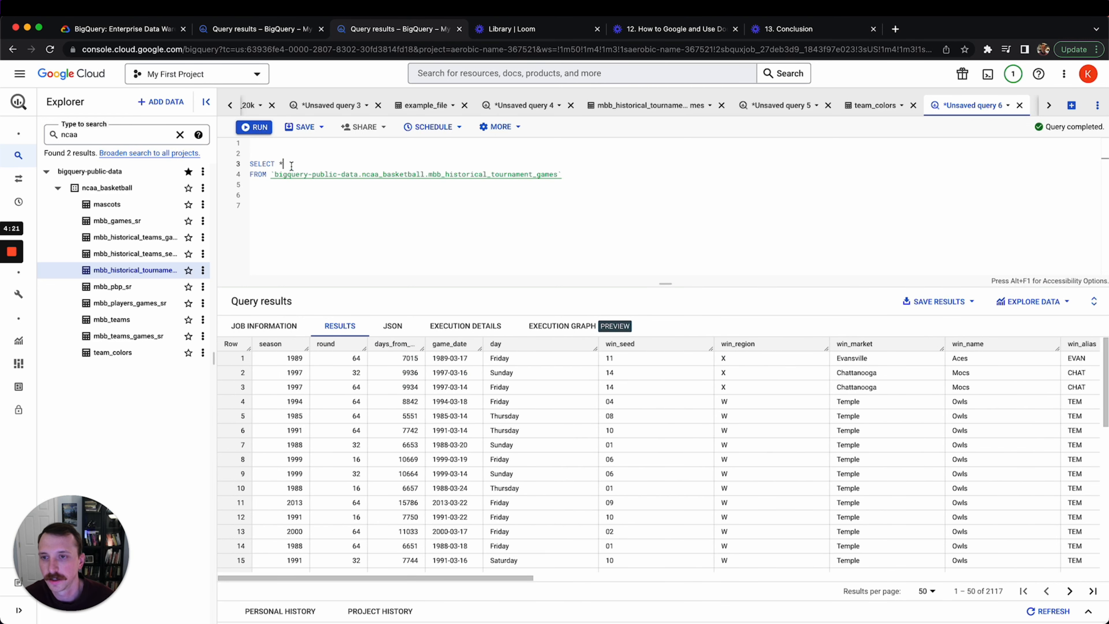
Replace * with season on its own line and comment out the dangling comma line below
key(BackSpace)
key(Return)
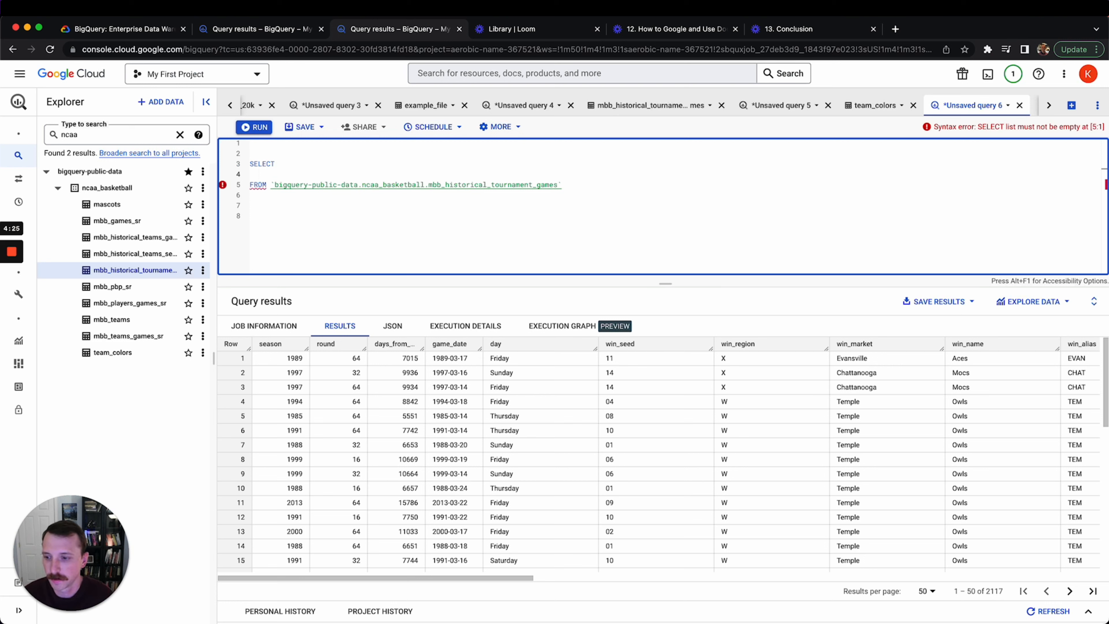
text(season)
key(Return)
text(,)
click(266, 174)
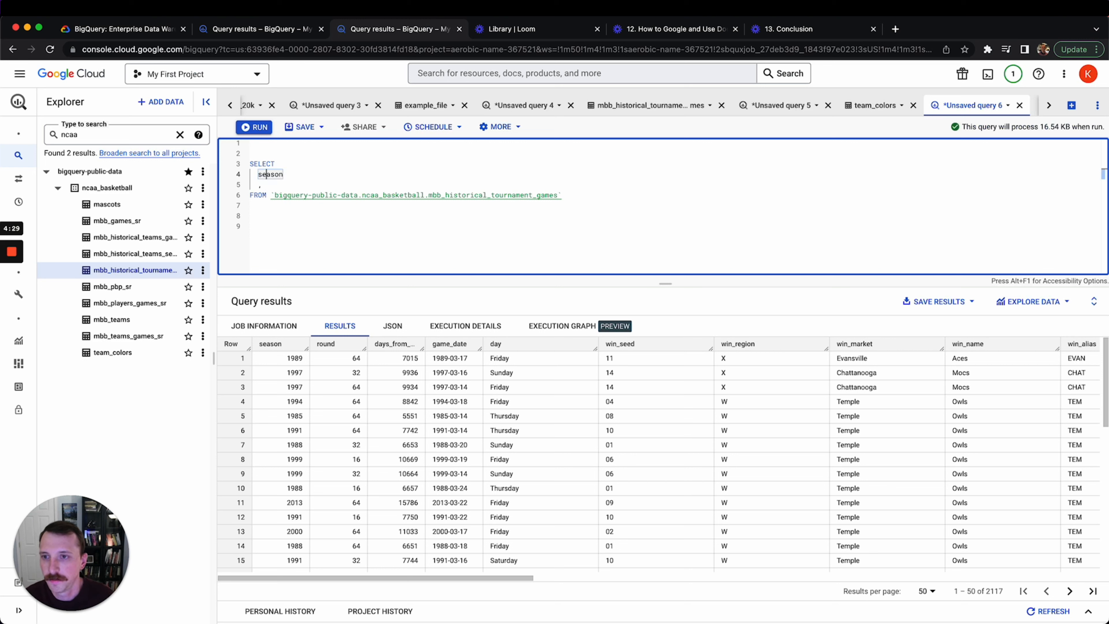
click(266, 185)
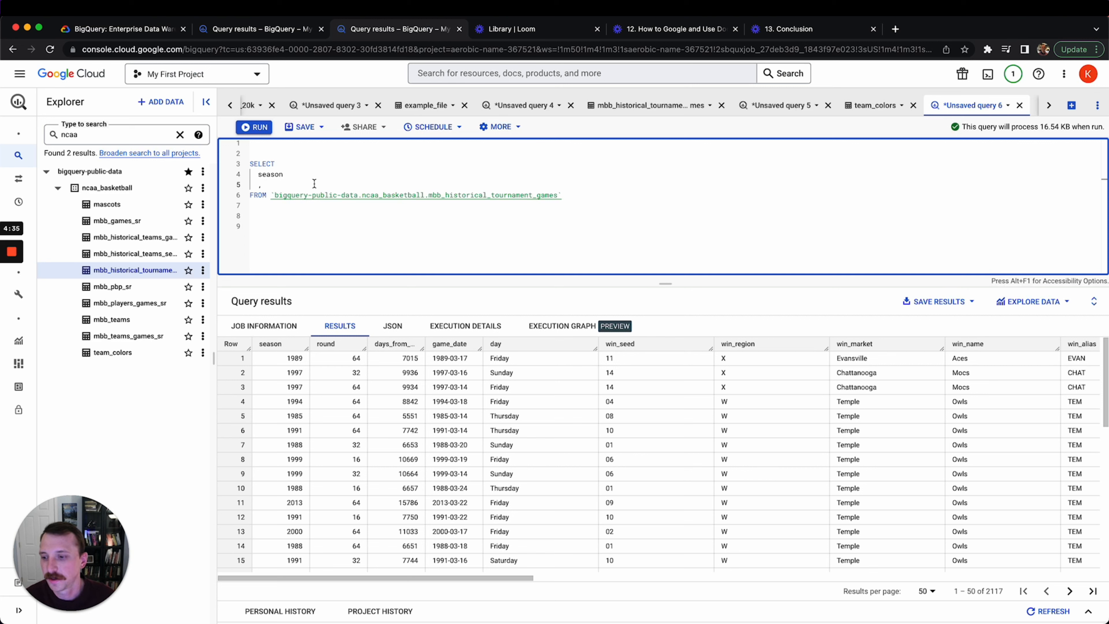
drag(259, 185, 264, 186)
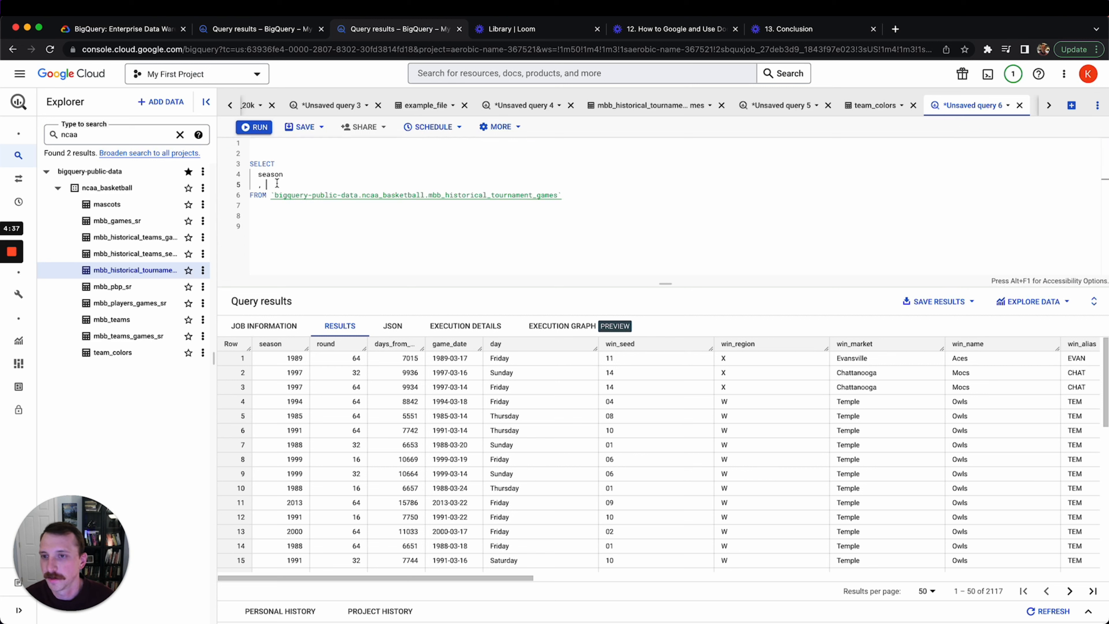
click(289, 178)
click(293, 185)
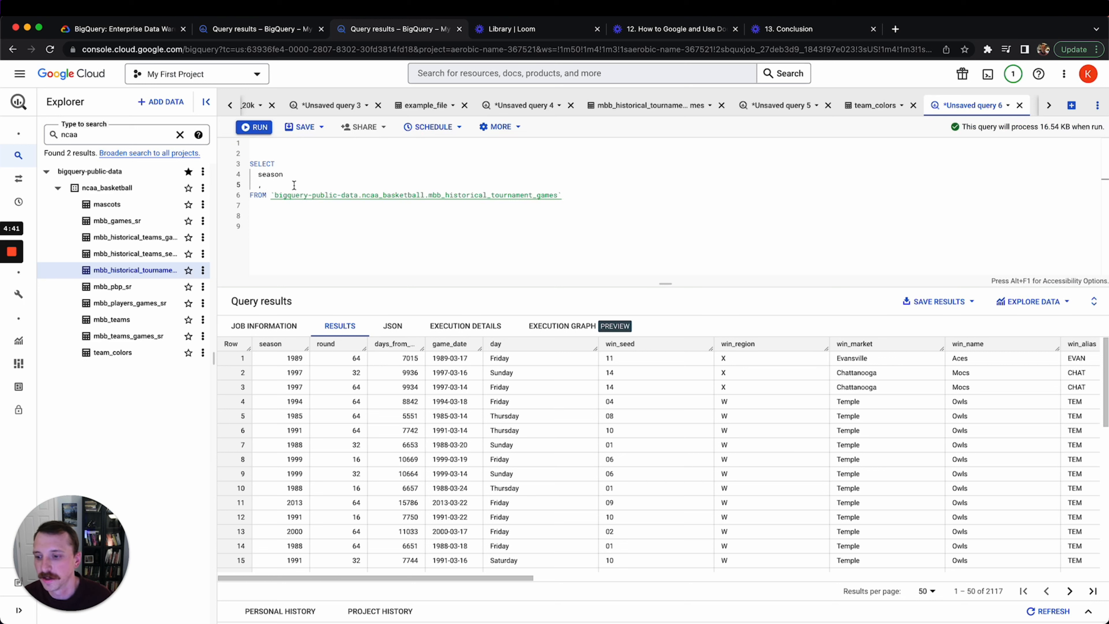
key(super+slash)
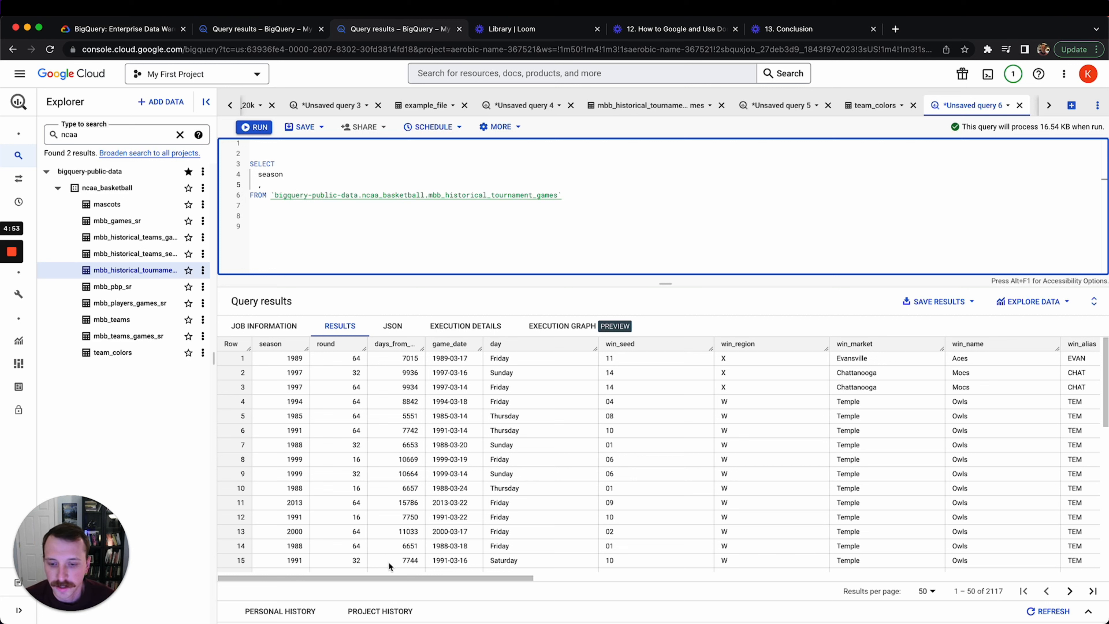
Scroll the results grid and start adding win_market after the comma
drag(388, 577, 580, 560)
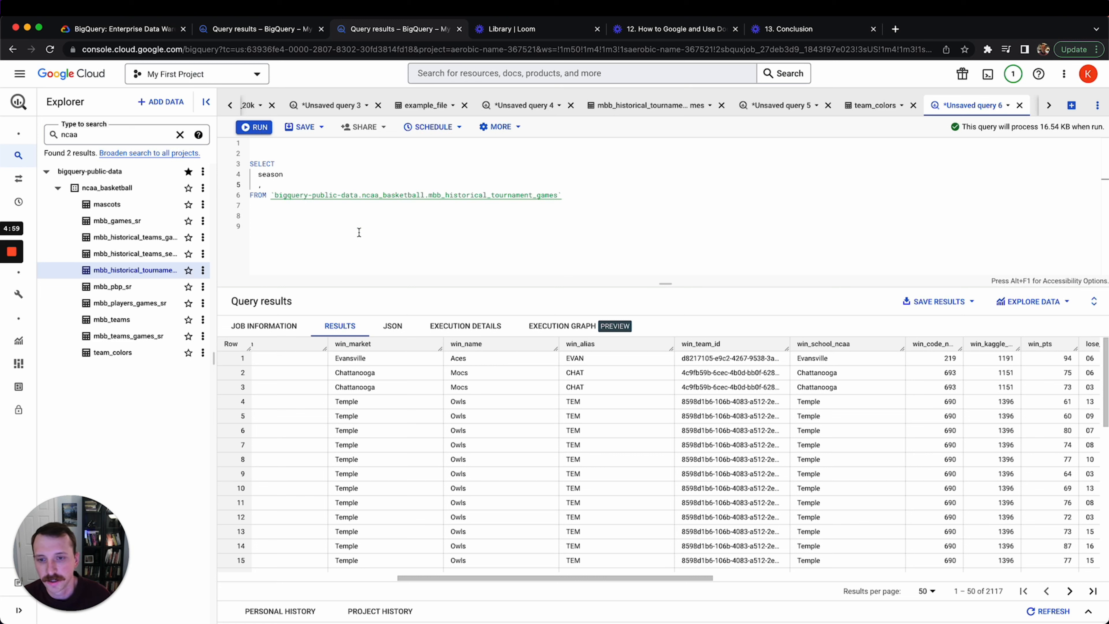
click(306, 185)
text(win_)
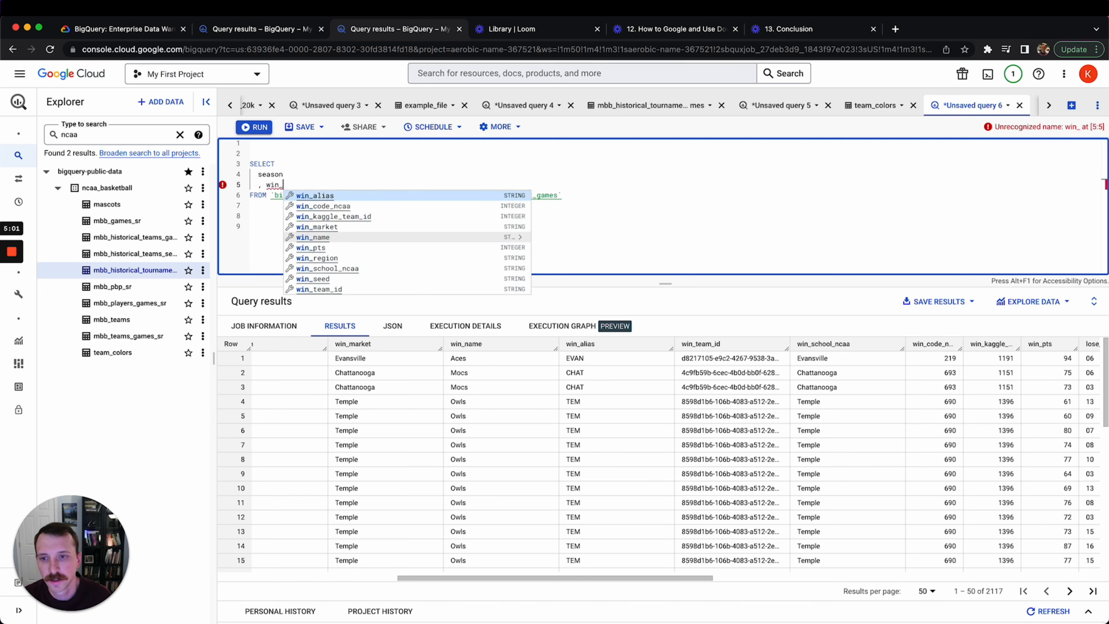
text(market)
Add win_name and win_pts column lines after win_market using autocomplete
key(Return)
text(, win_)
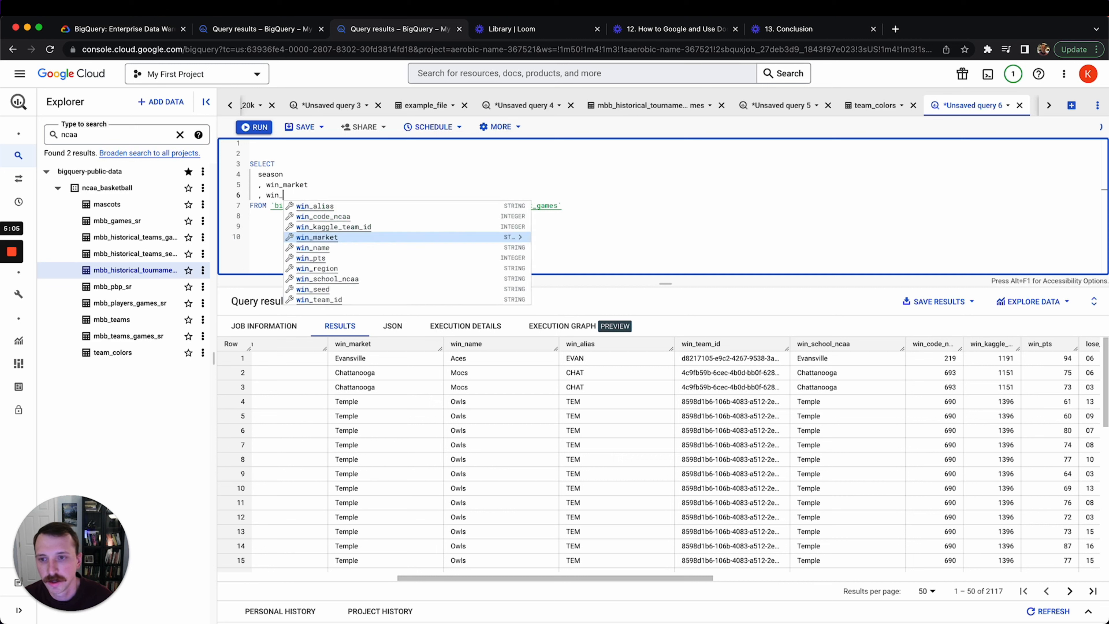
key(Down)
key(Return)
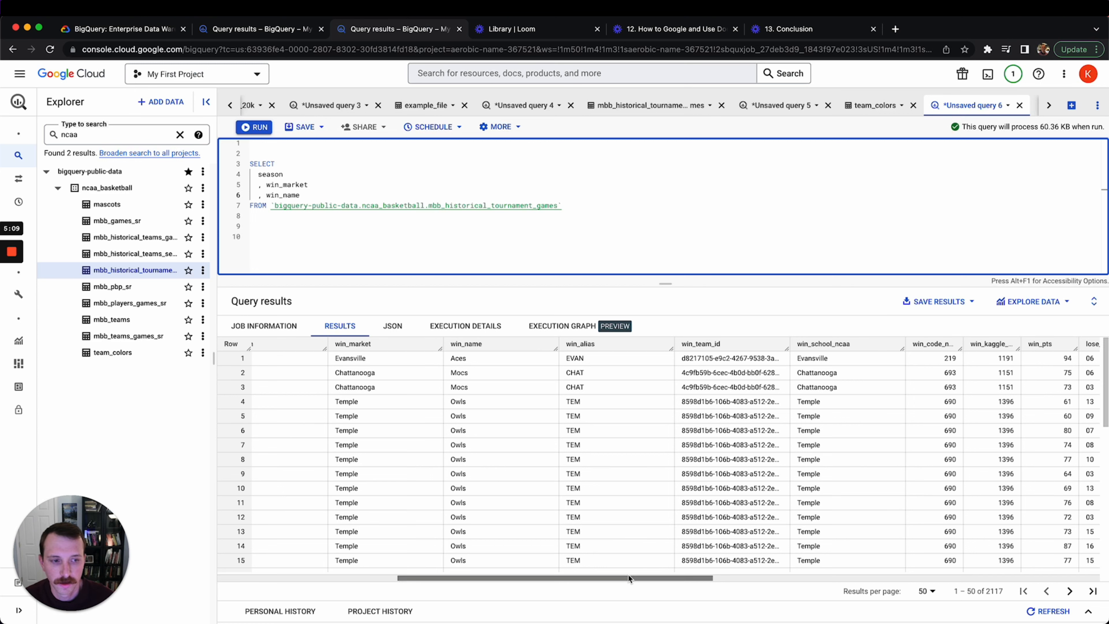
drag(625, 577, 761, 545)
scroll(762, 545, right, 3)
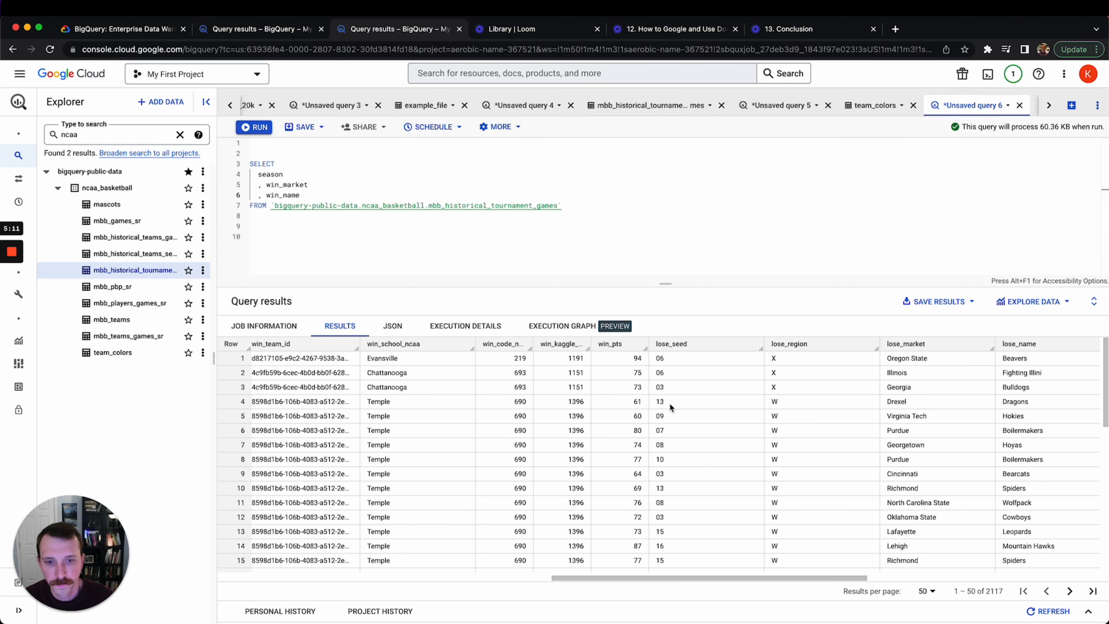
key(Return)
text(, )
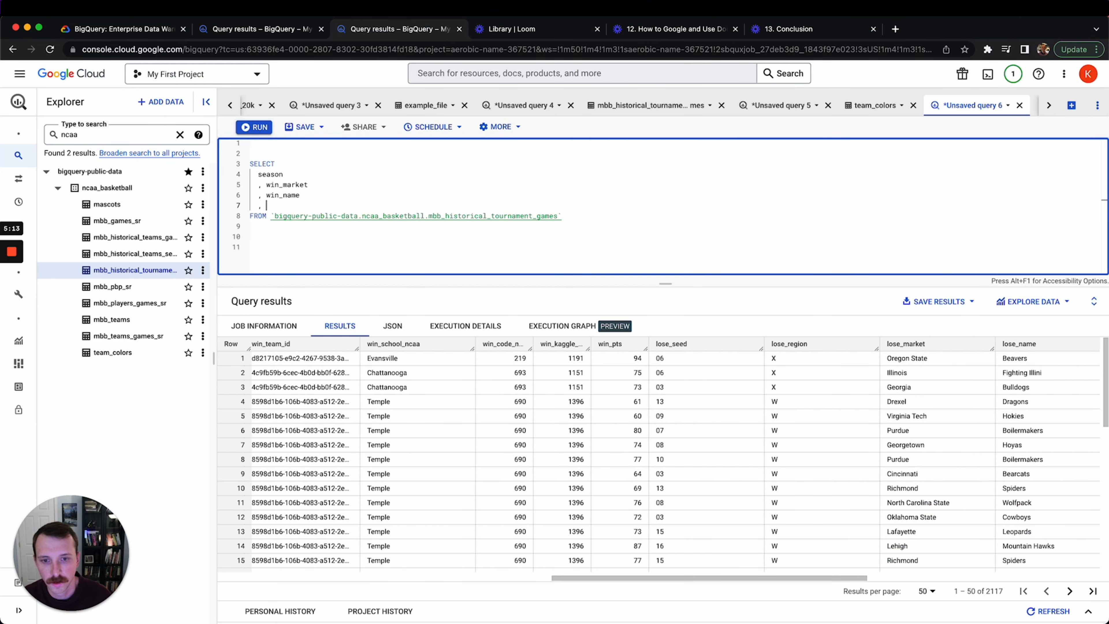
text(win_pts)
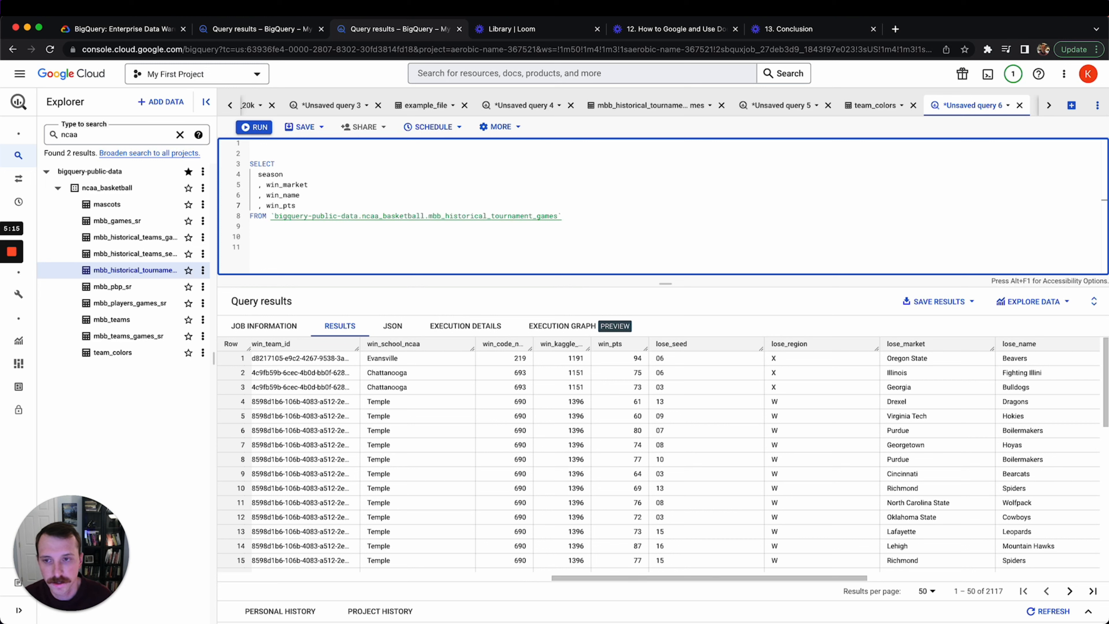
key(Return)
text(,)
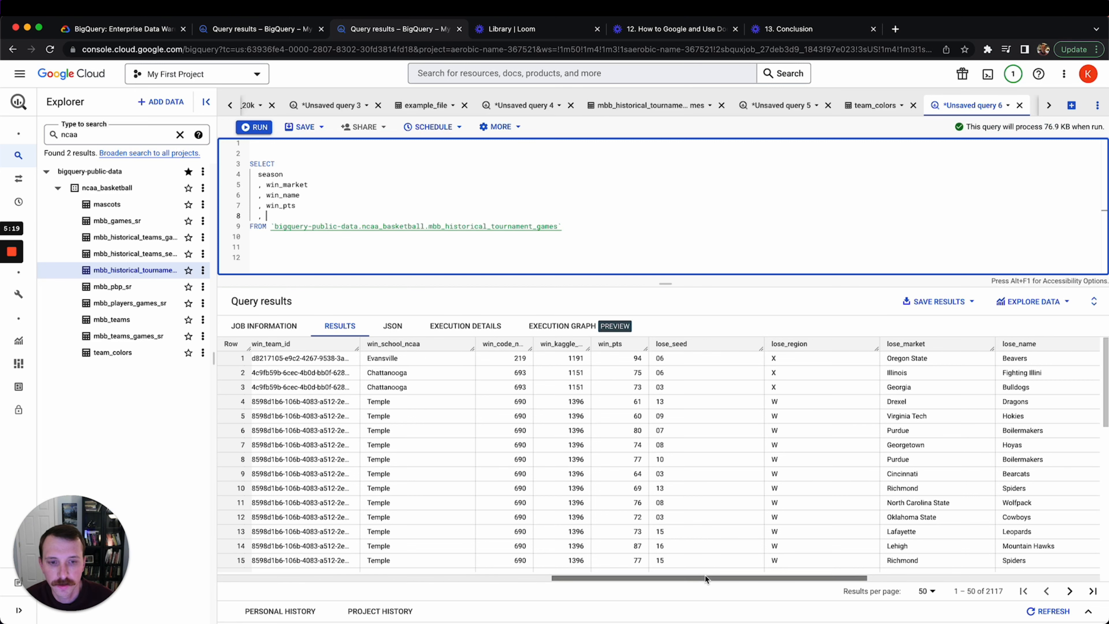
drag(702, 577, 443, 551)
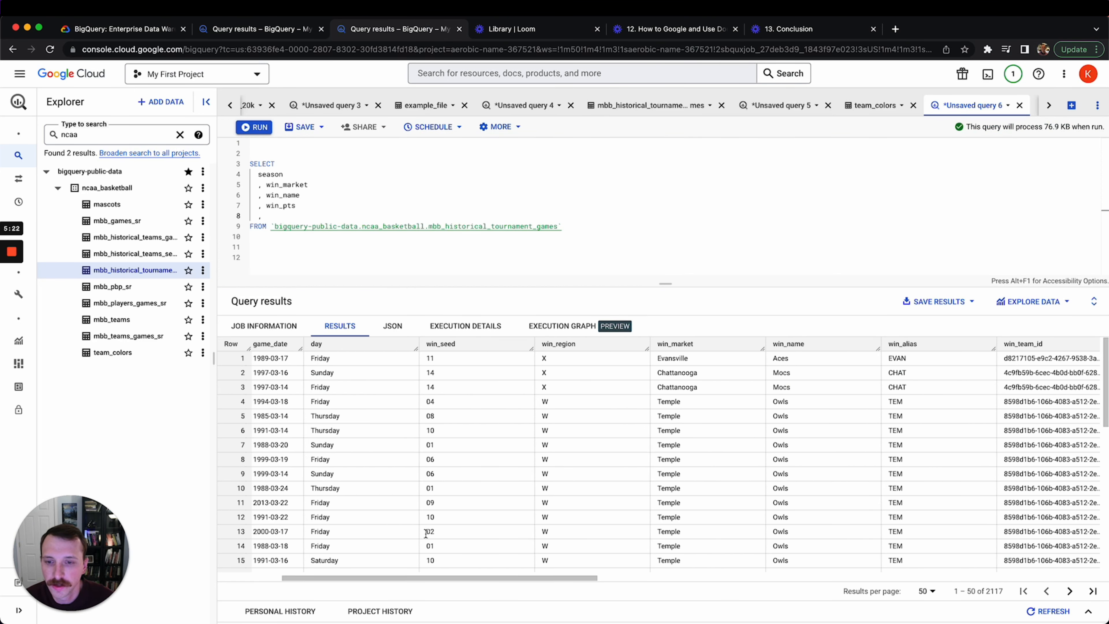
Insert win_seed right after season and select the four win_ column lines
click(313, 177)
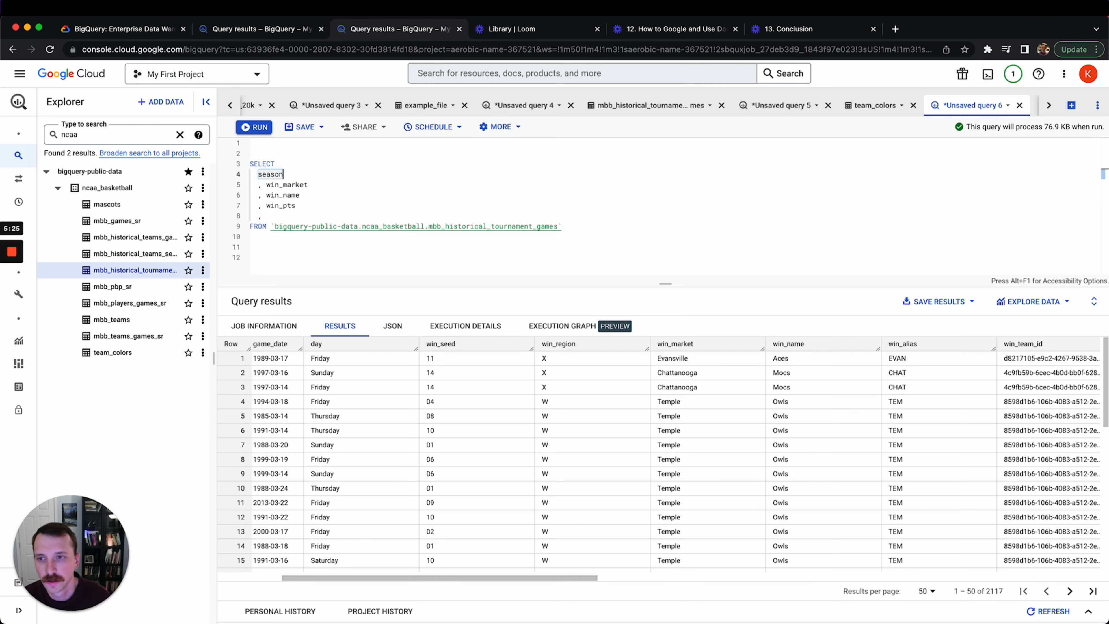
key(Return)
text(, win_seed)
key(Down)
key(Down)
key(Down)
key(Down)
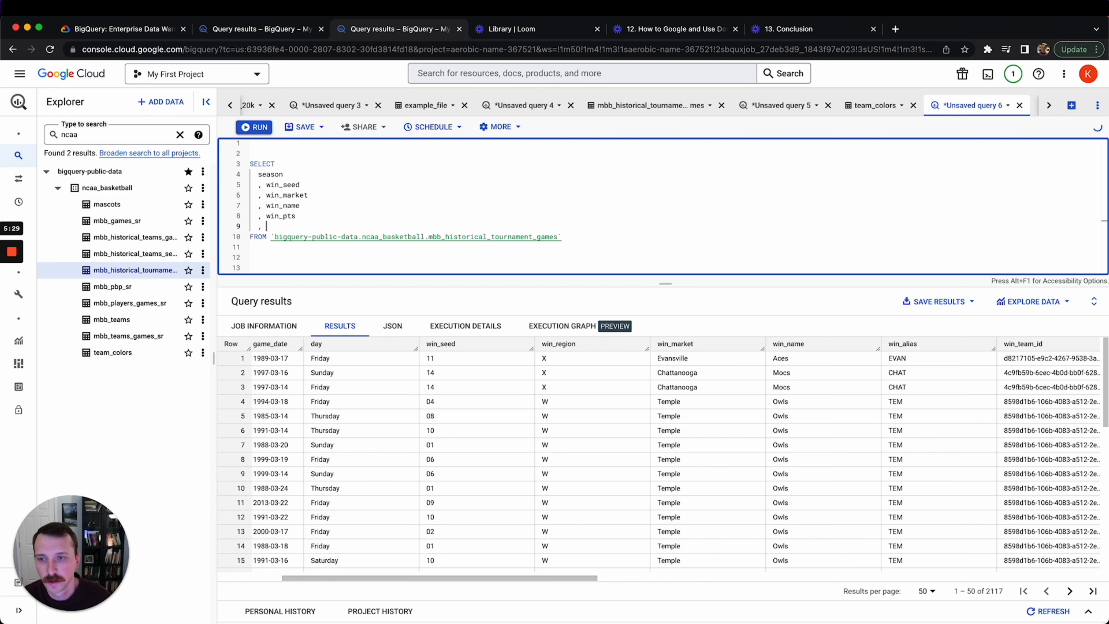
drag(487, 576, 851, 574)
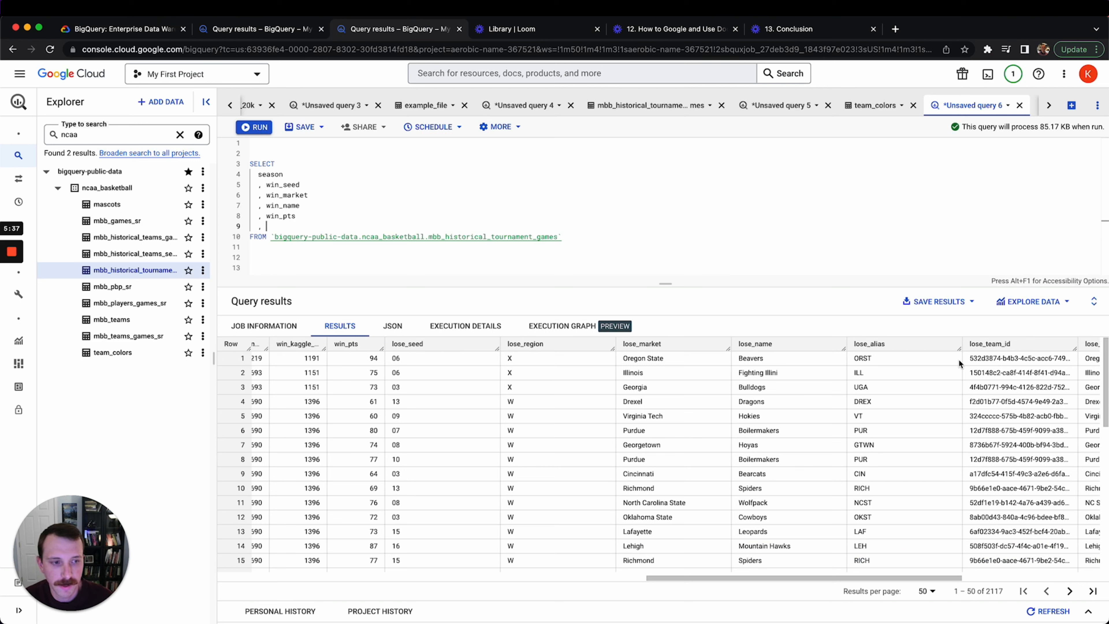
drag(297, 216, 229, 188)
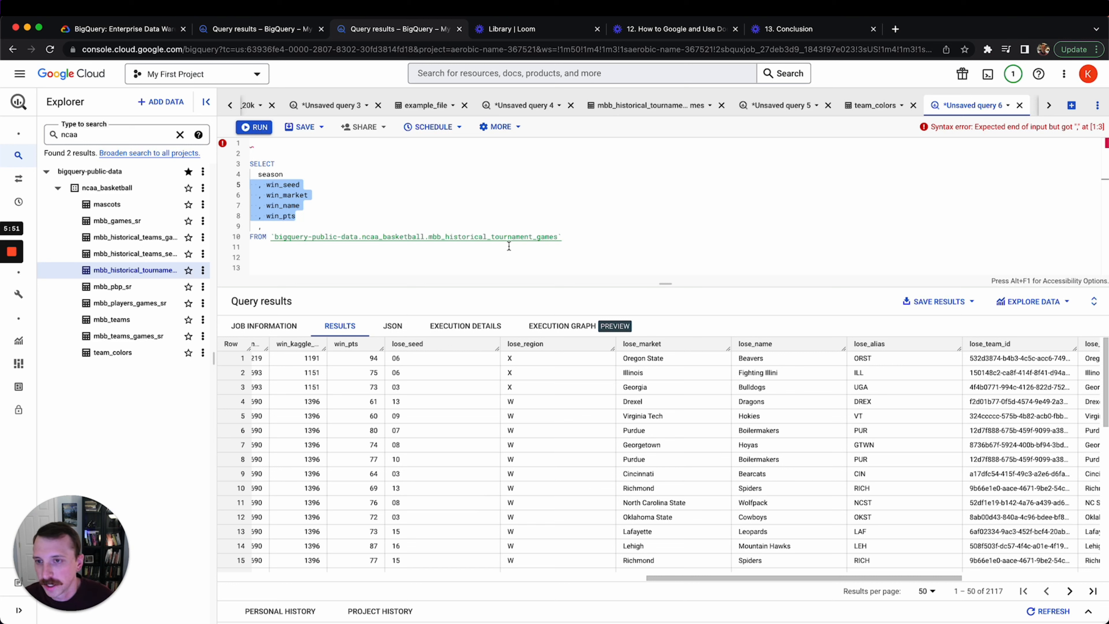
Duplicate the four win_ lines and rename the copies to lose_seed, lose_market, lose_name and lose_pts
key(shift+alt+Down)
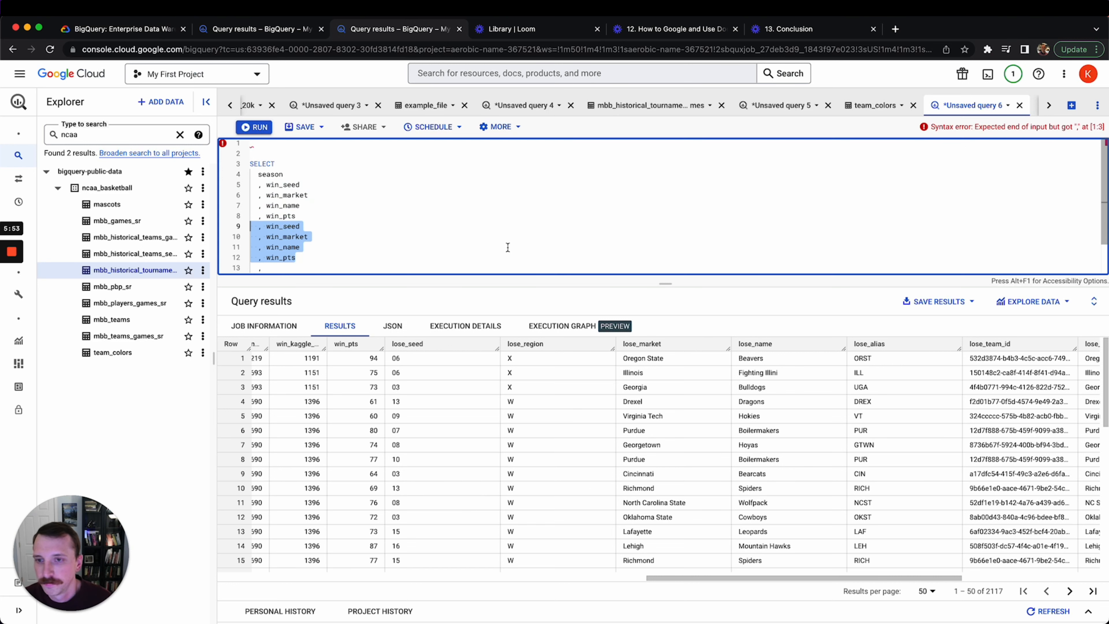
drag(680, 284, 670, 336)
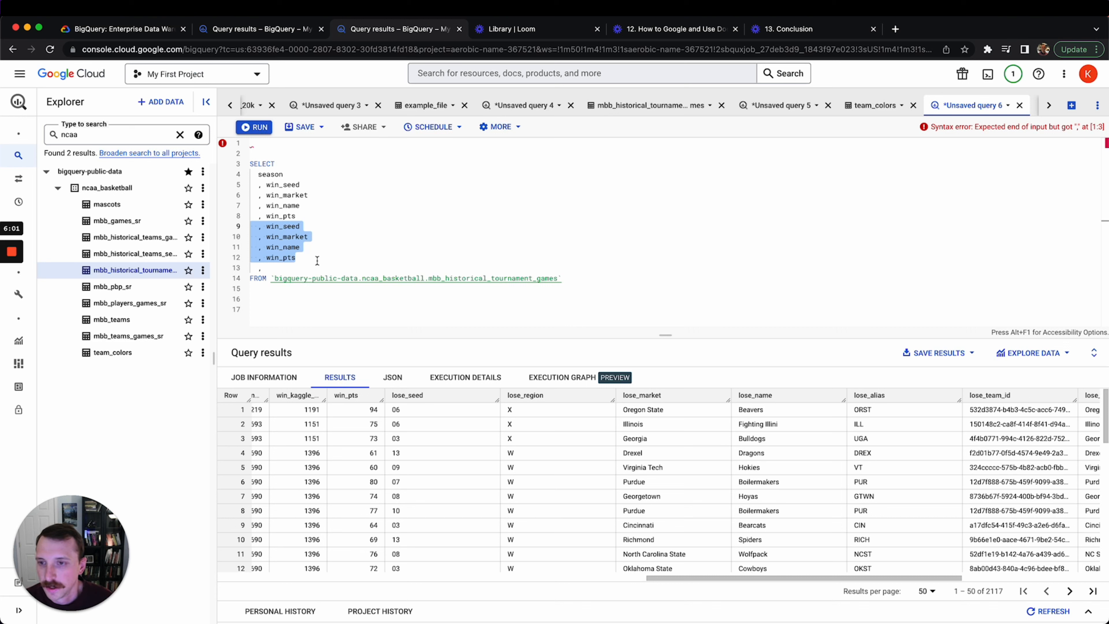
click(309, 266)
key(BackSpace)
key(BackSpace)
key(BackSpace)
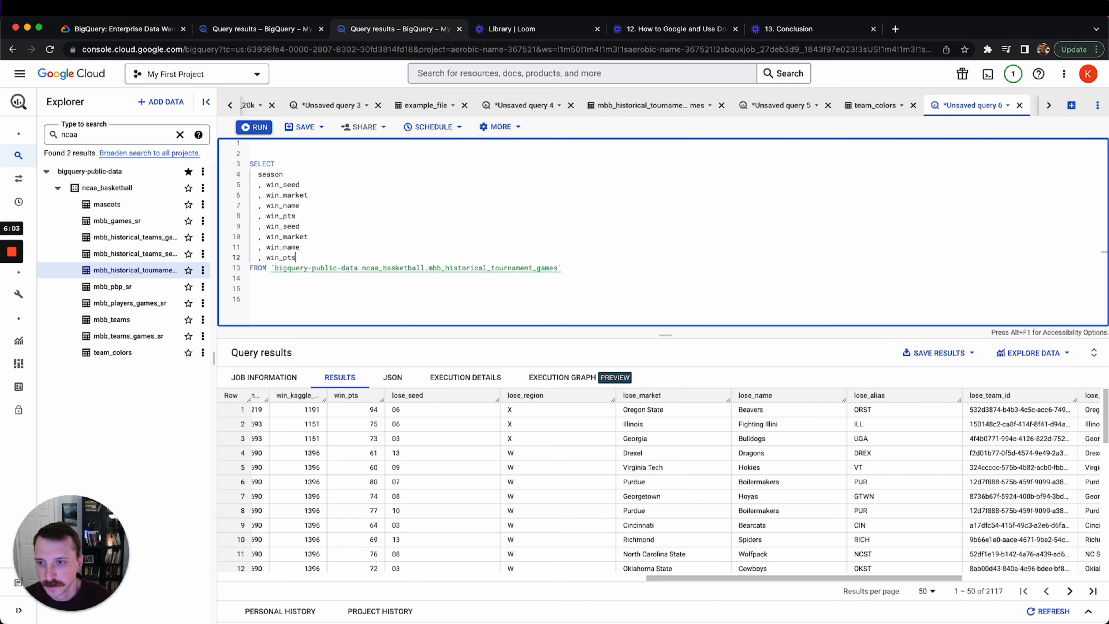
key(Return)
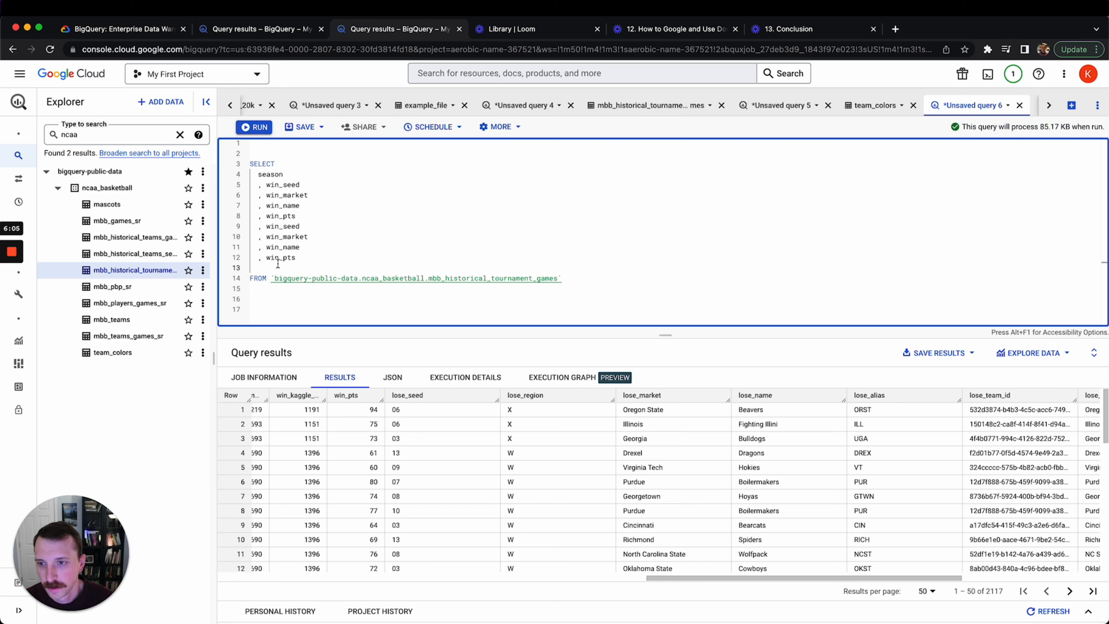
click(279, 258)
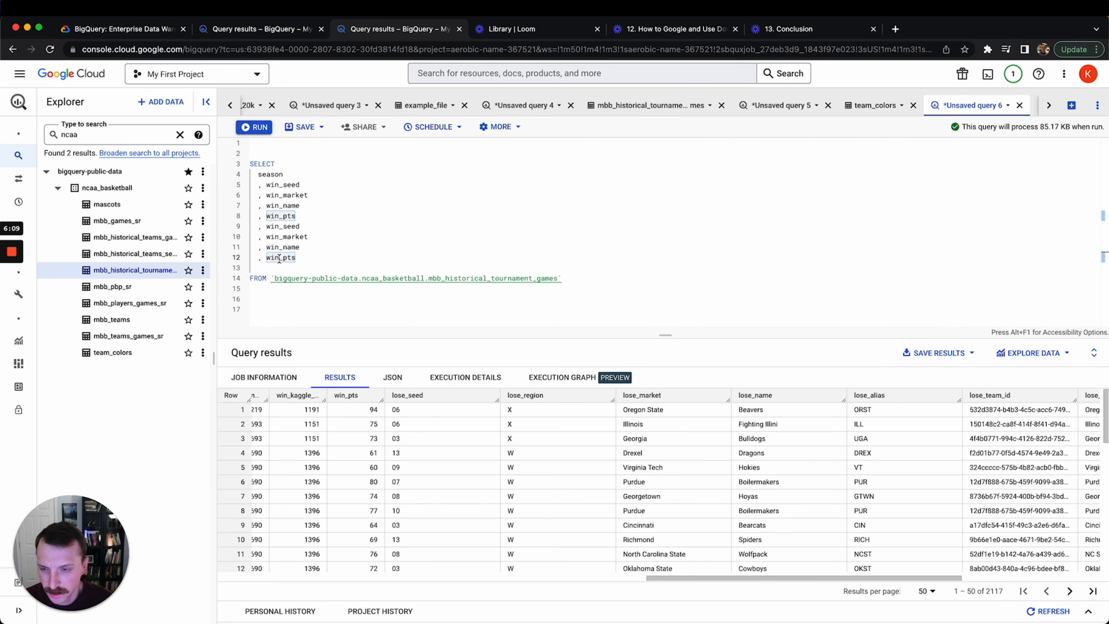
drag(278, 258, 267, 223)
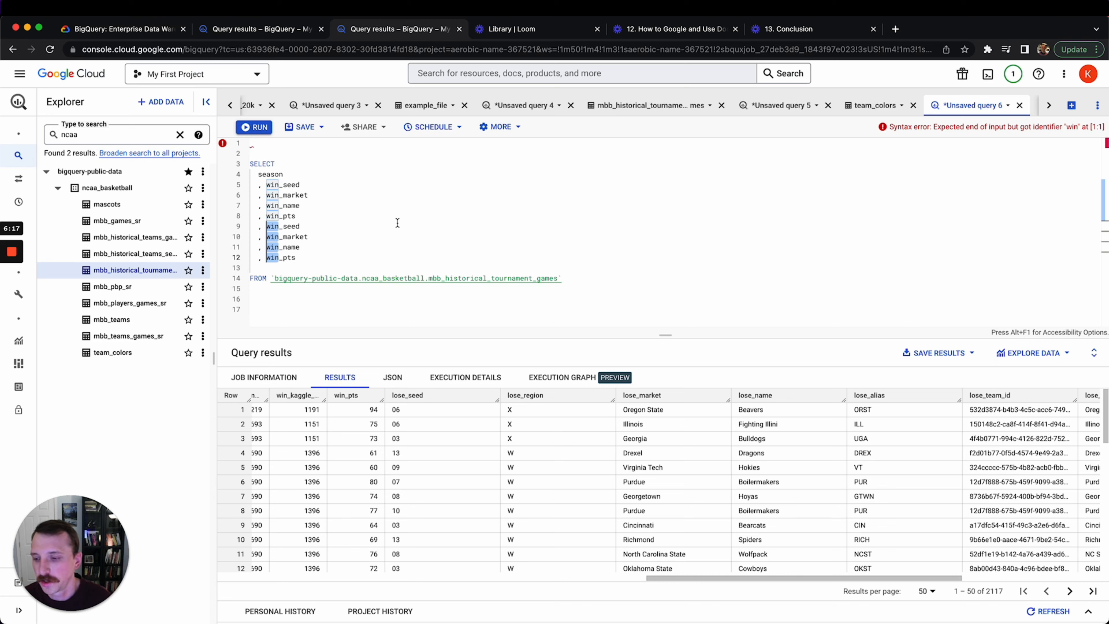
text(l)
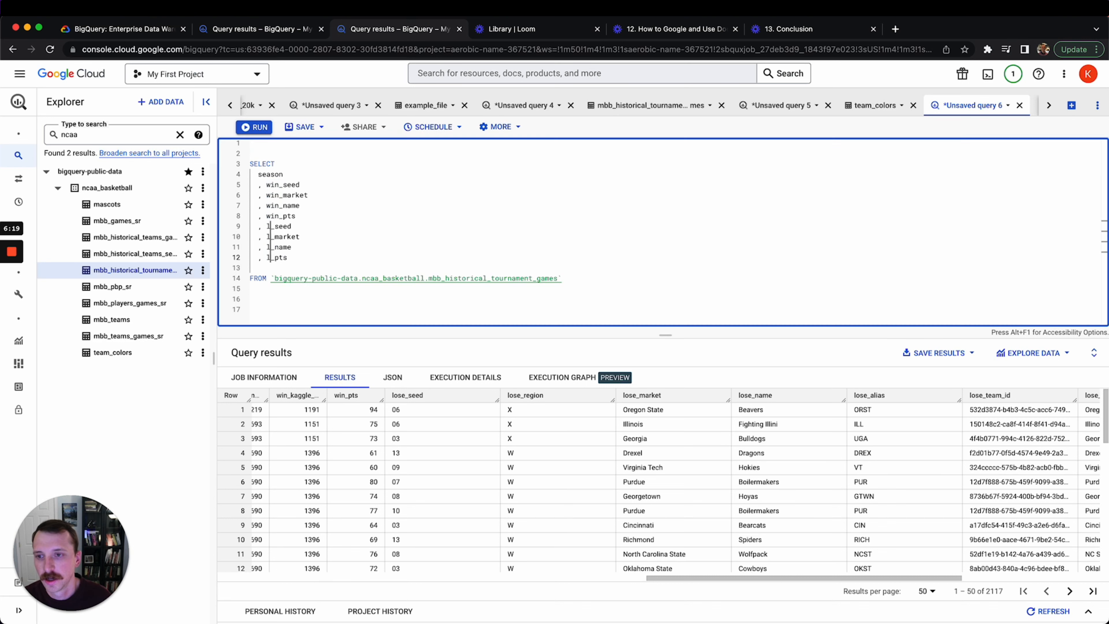
text(ose)
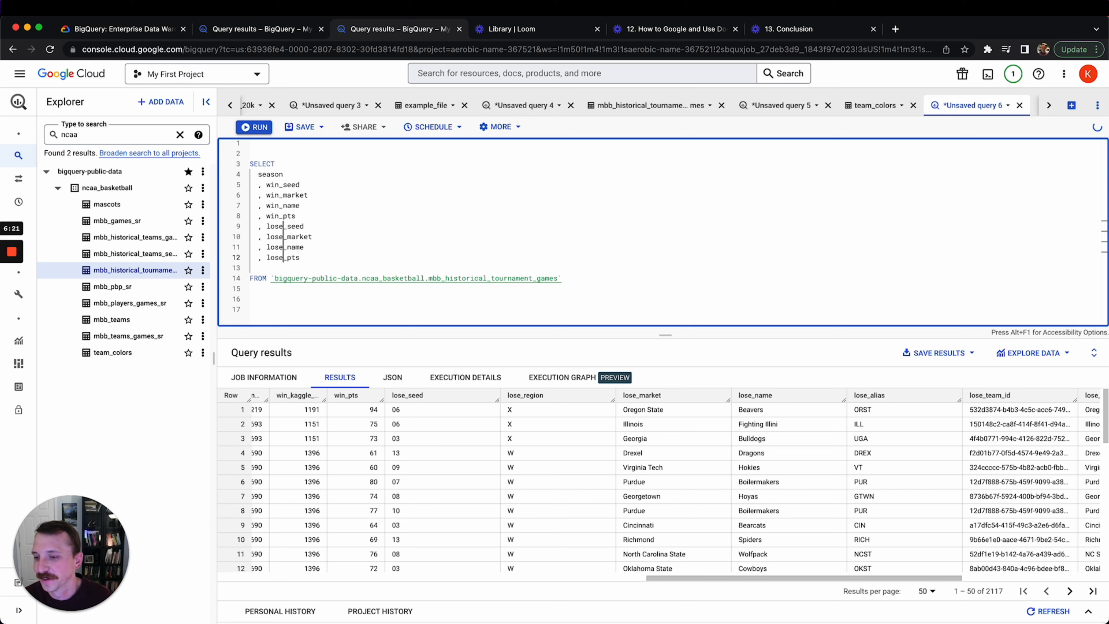
key(Escape)
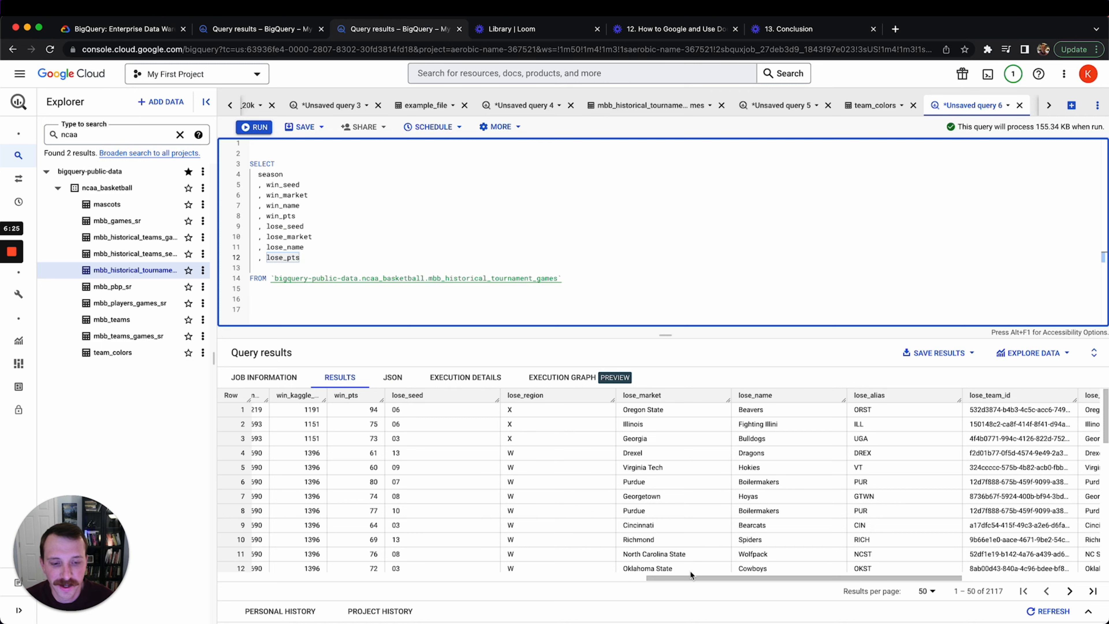
drag(690, 572, 838, 566)
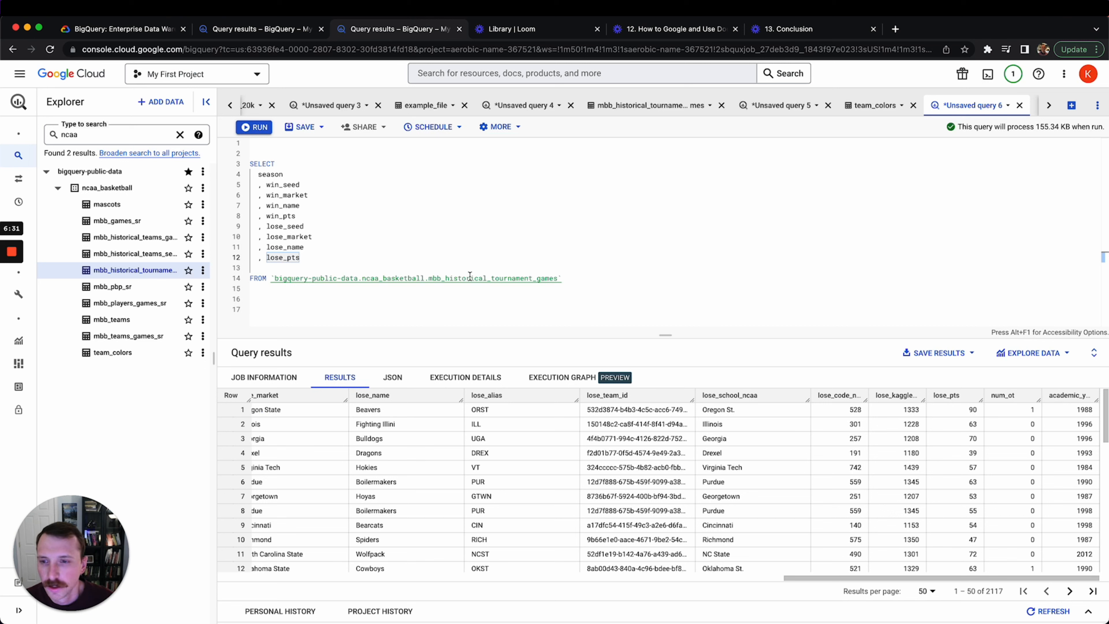
click(376, 256)
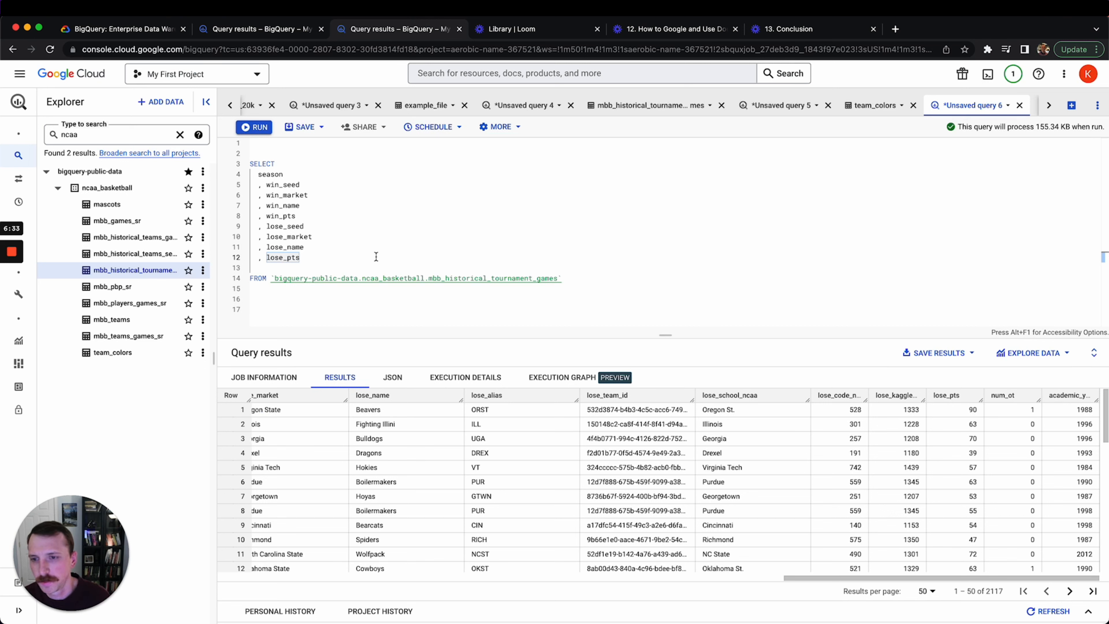
Add a new SELECT column 'win_pts - lose_pts as win_margin' using autocomplete
key(Return)
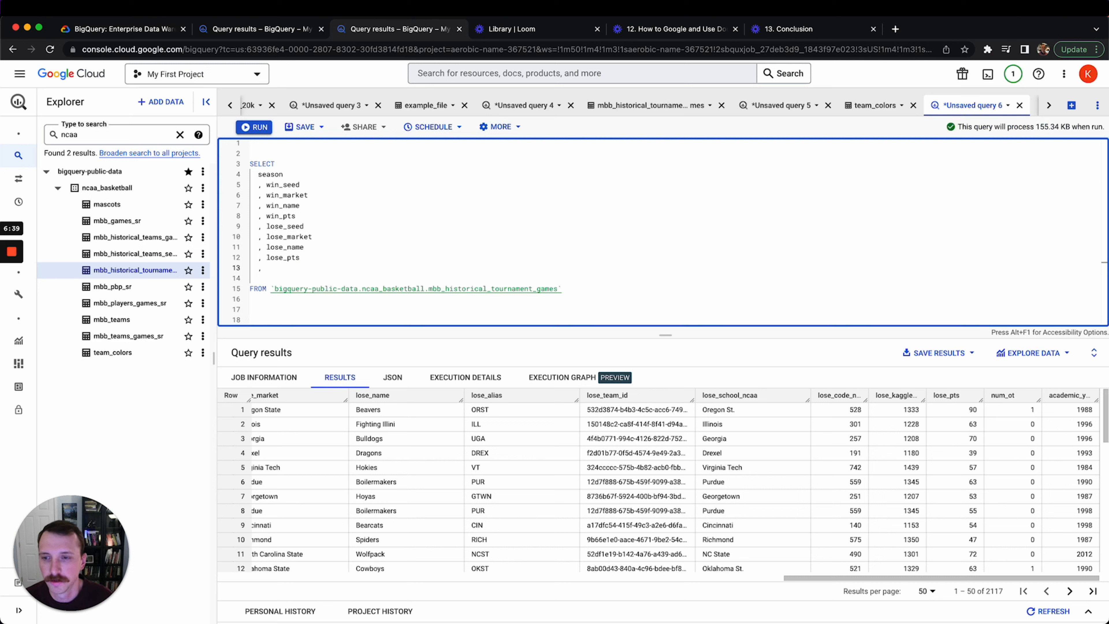
text(, win)
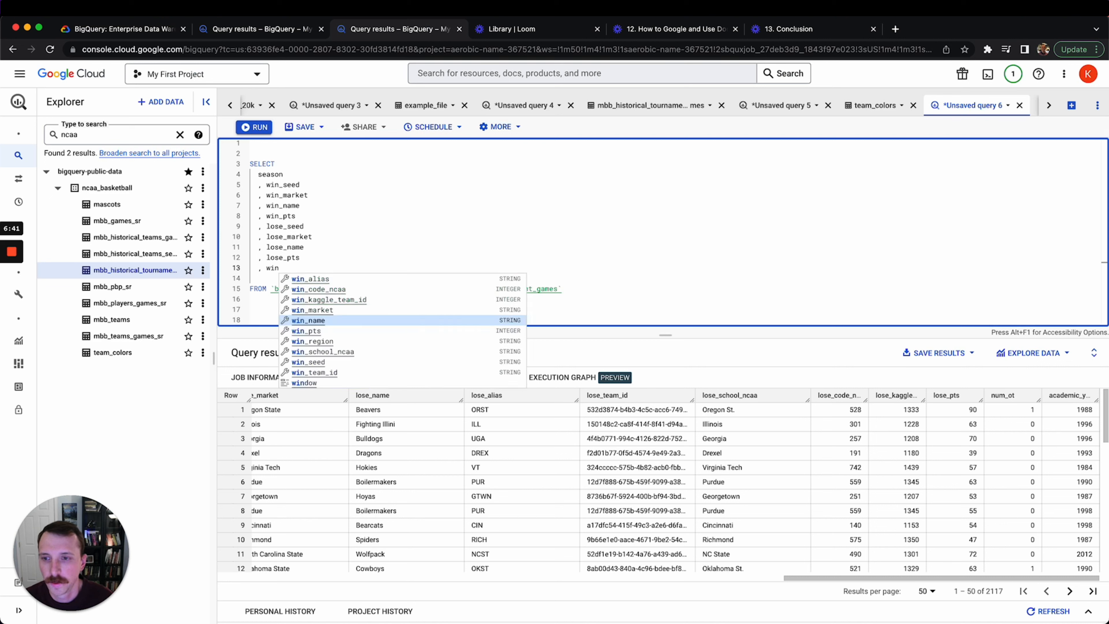
key(Down)
key(Return)
text(- )
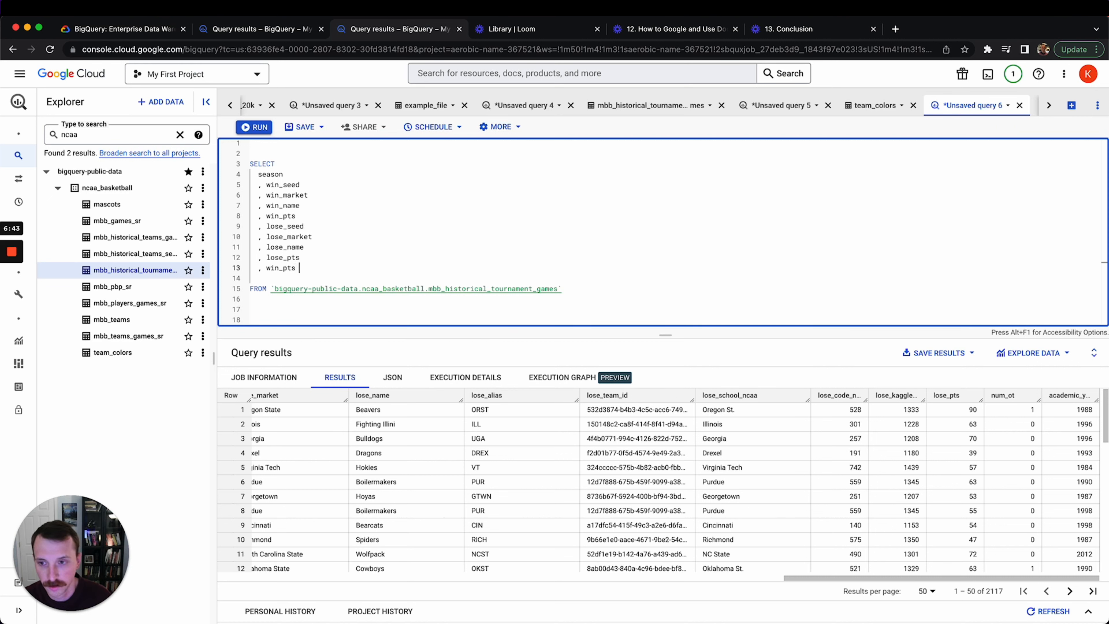
text(lose)
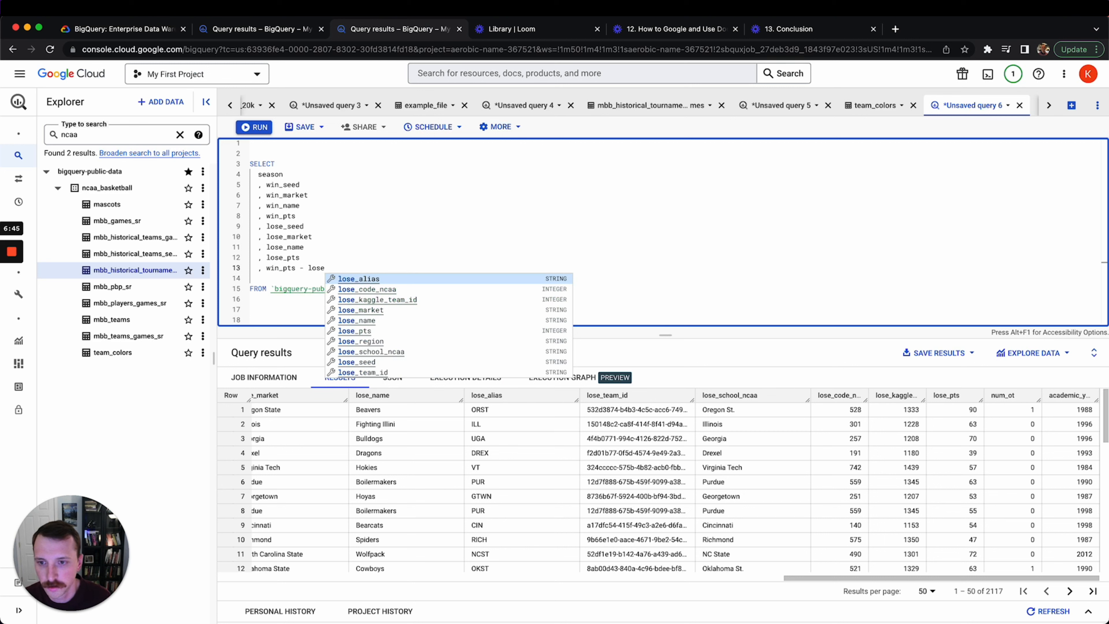
key(Down)
key(Down)
key(Down)
key(Down)
key(Down)
key(Return)
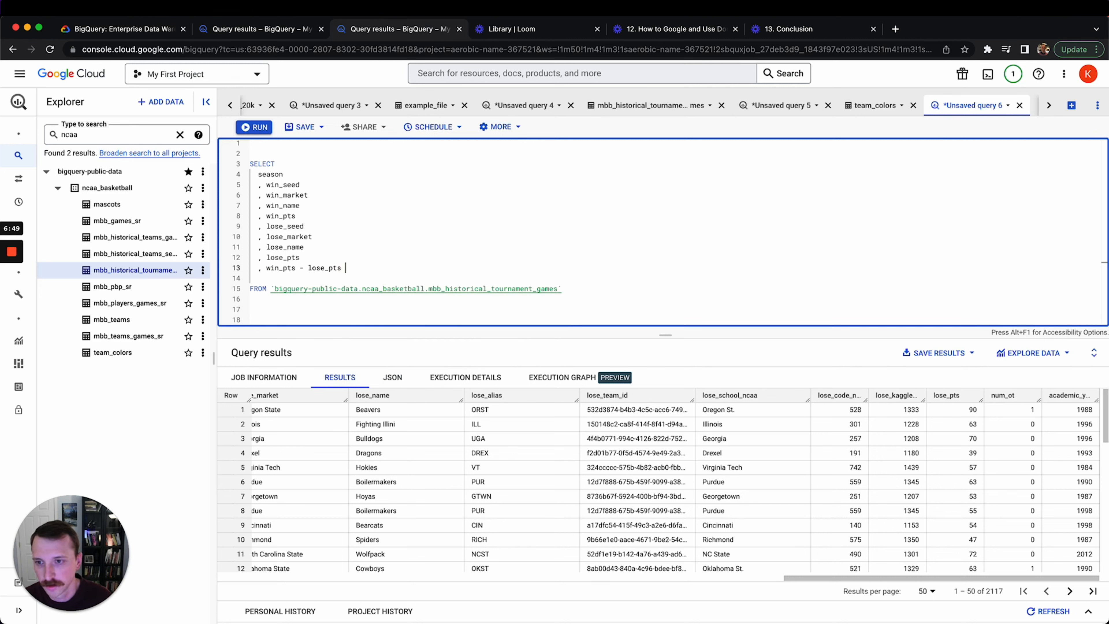
text(as )
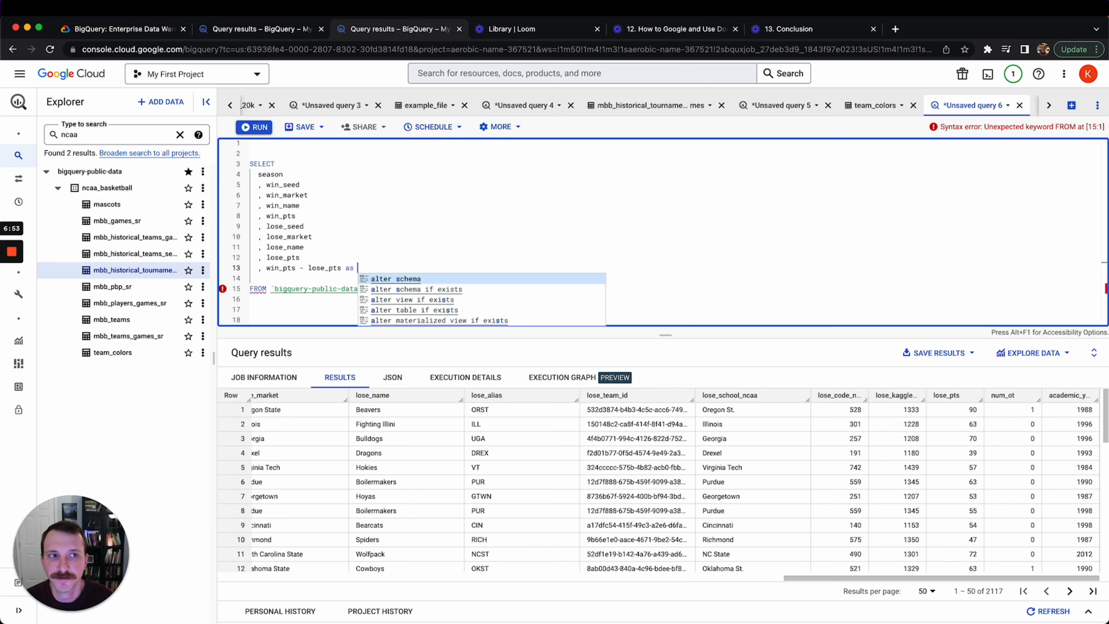
text(spread)
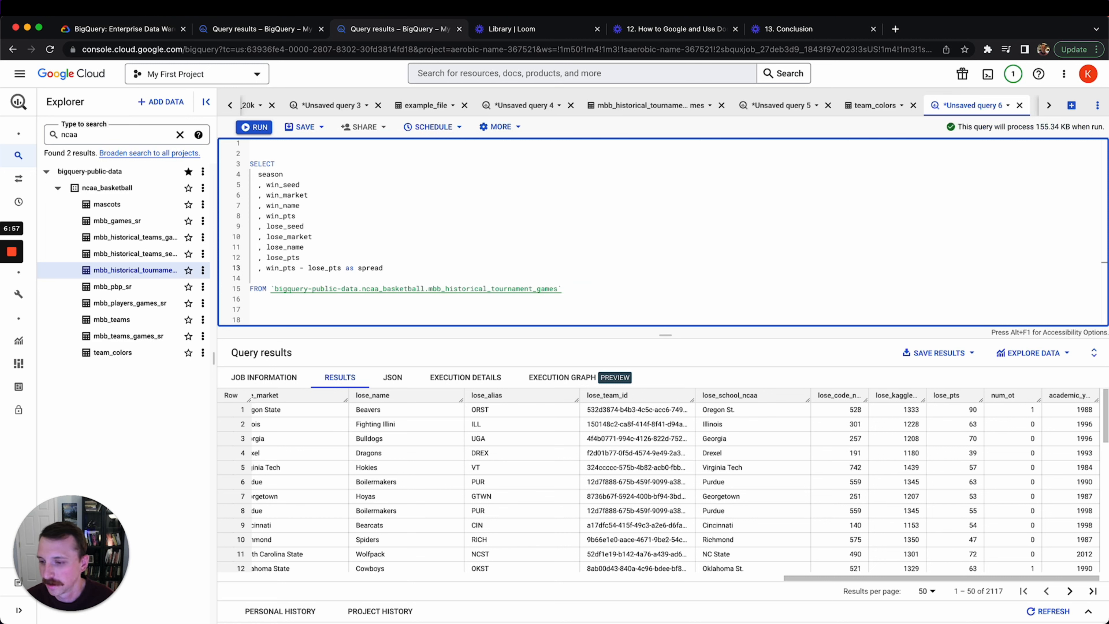
key(BackSpace)
key(BackSpace)
key(BackSpace)
key(BackSpace)
key(BackSpace)
key(BackSpace)
text(win_margin)
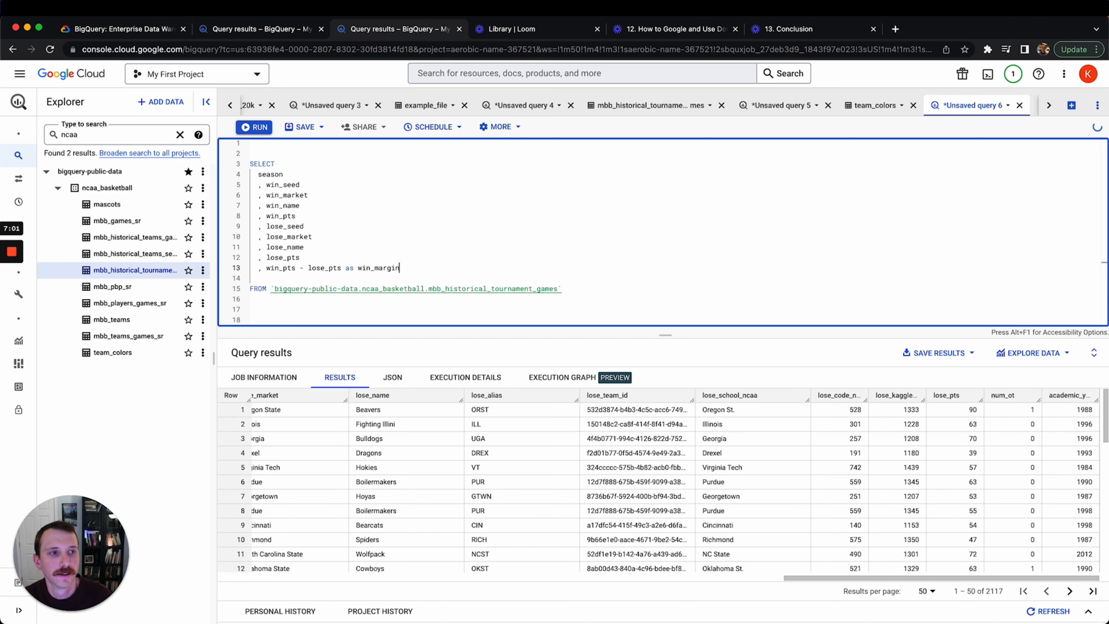
Run the query and scroll the results to check win_margin across 2117 rows
key(super+Return)
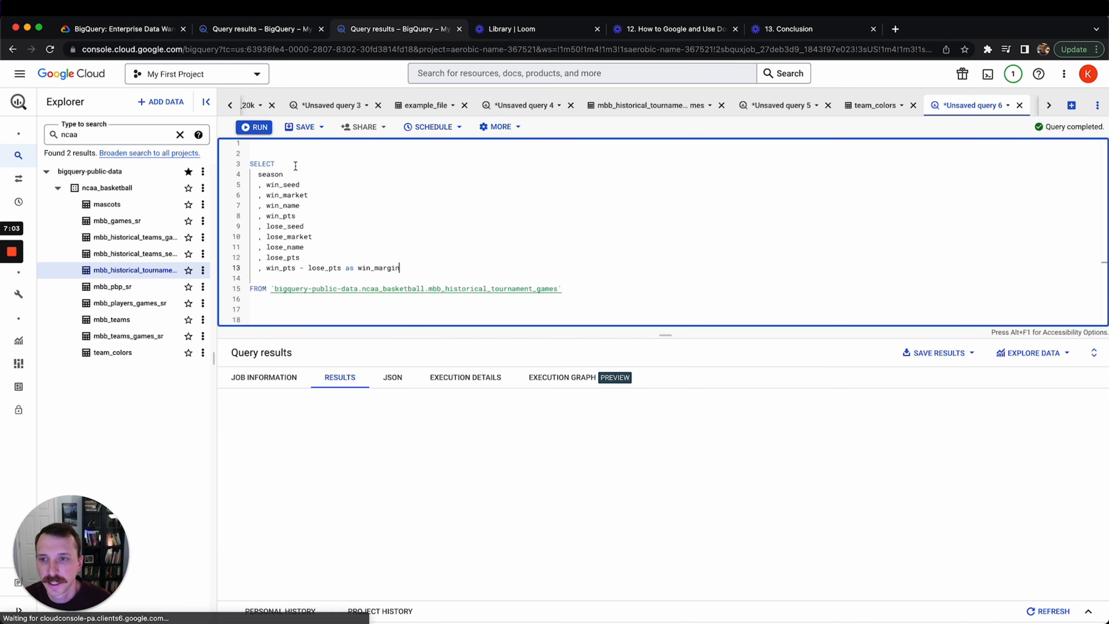
drag(393, 578, 463, 578)
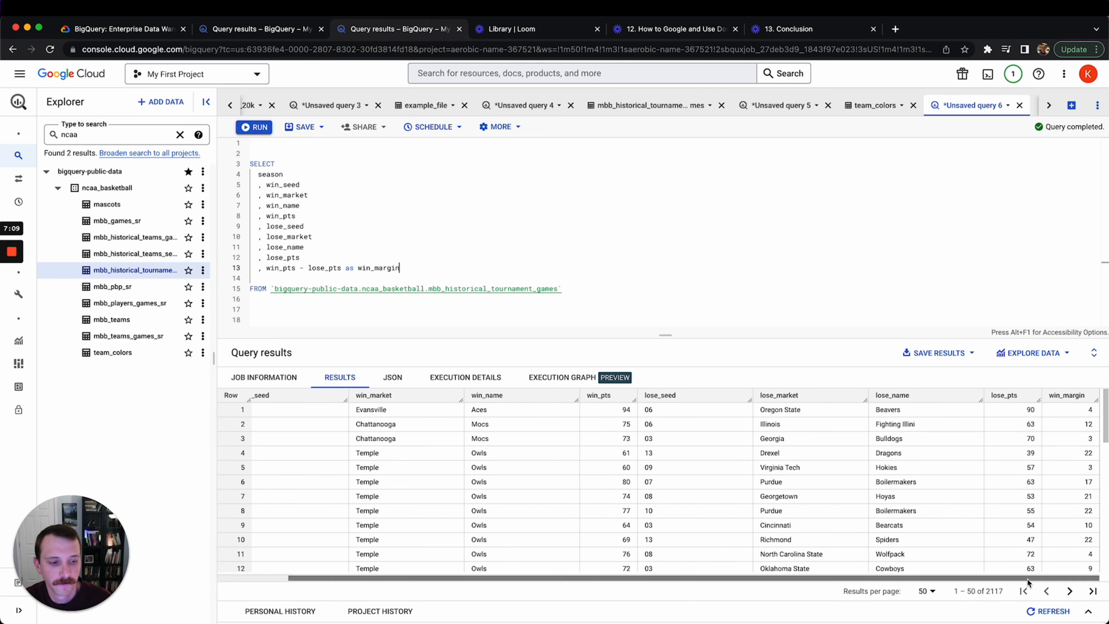
drag(1028, 579, 837, 583)
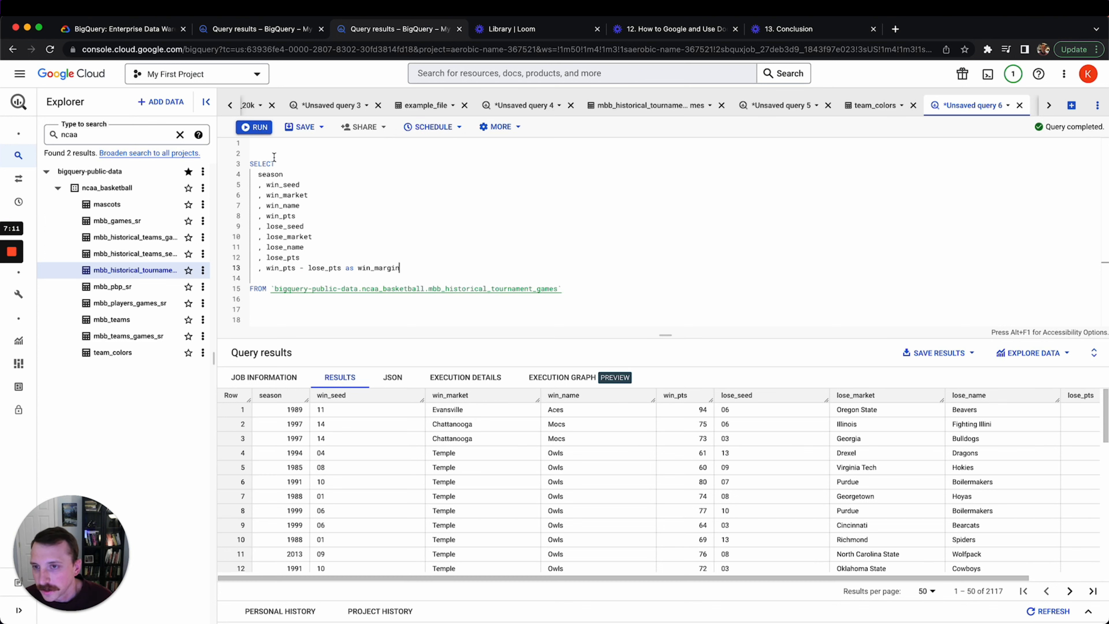
Enclose the margin query in 'with add_margin as ( ... )' and indent the inner lines
click(307, 150)
text(with )
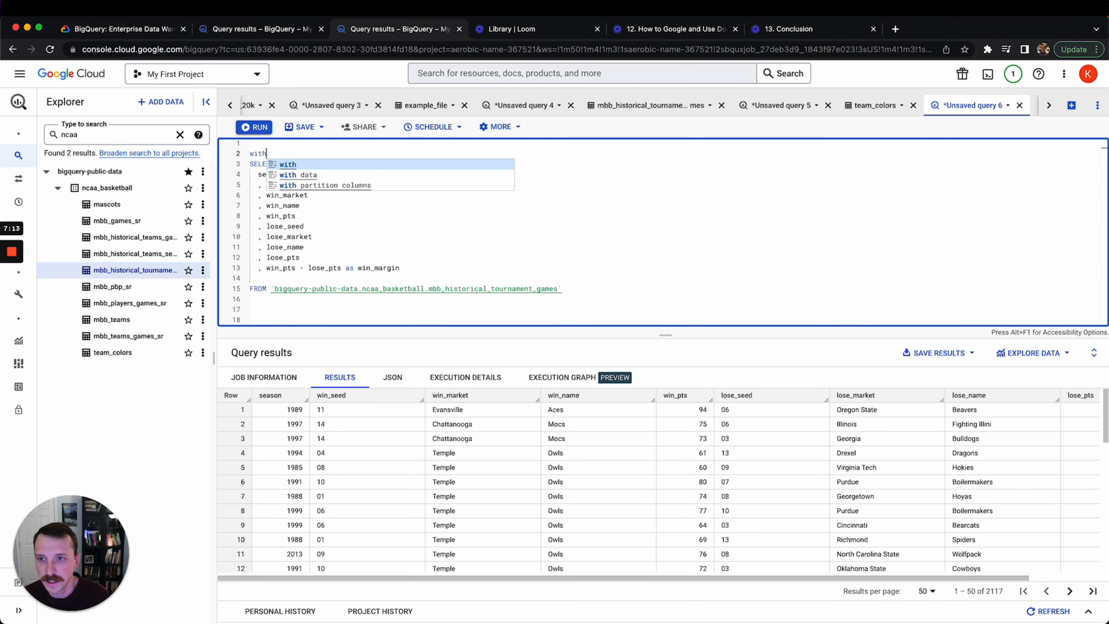
text(win)
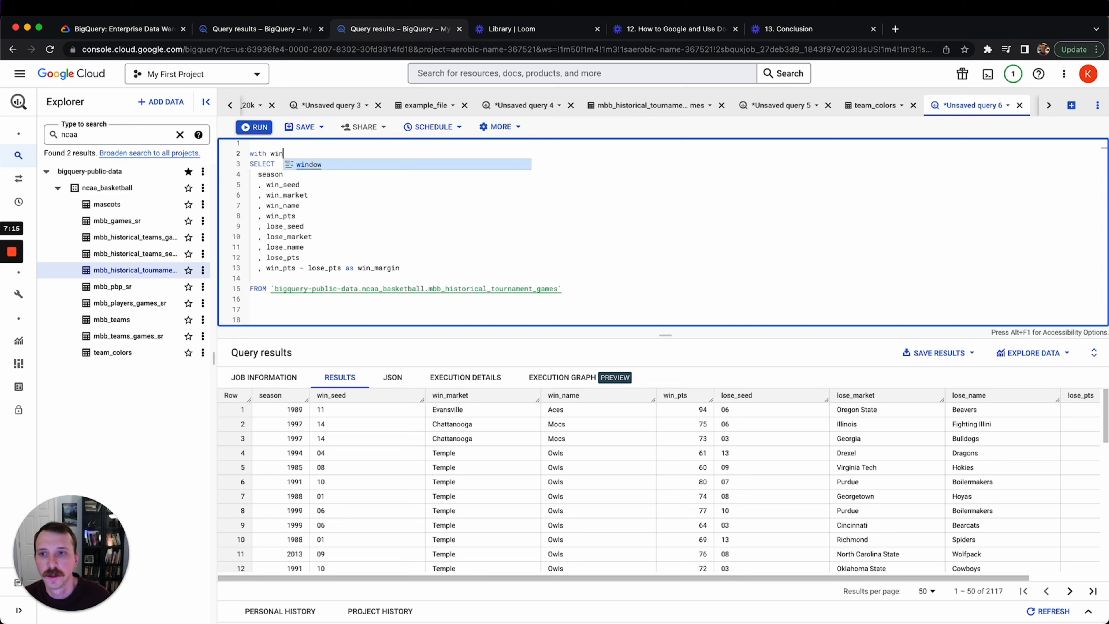
key(BackSpace)
key(BackSpace)
key(BackSpace)
text(ad)
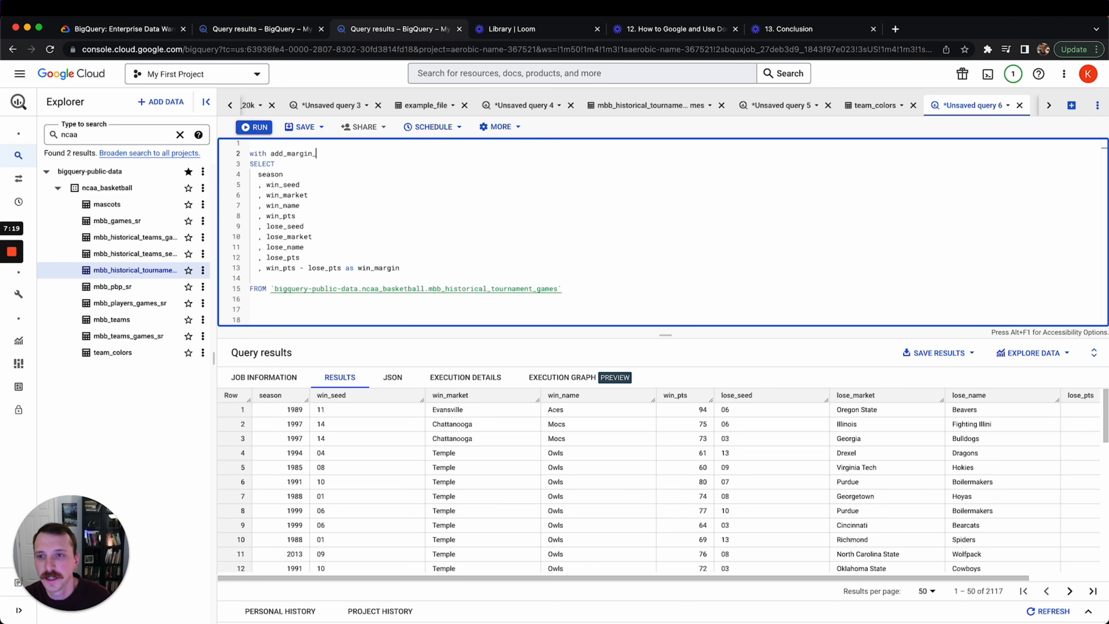
text(d_margin_)
key(BackSpace)
text(as ()
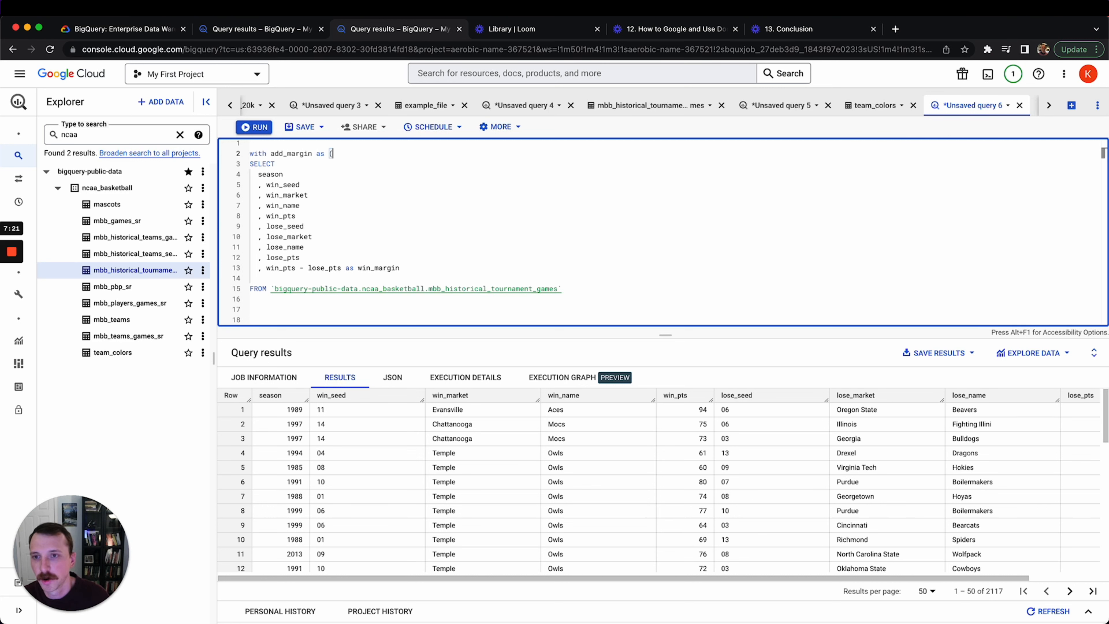
click(408, 301)
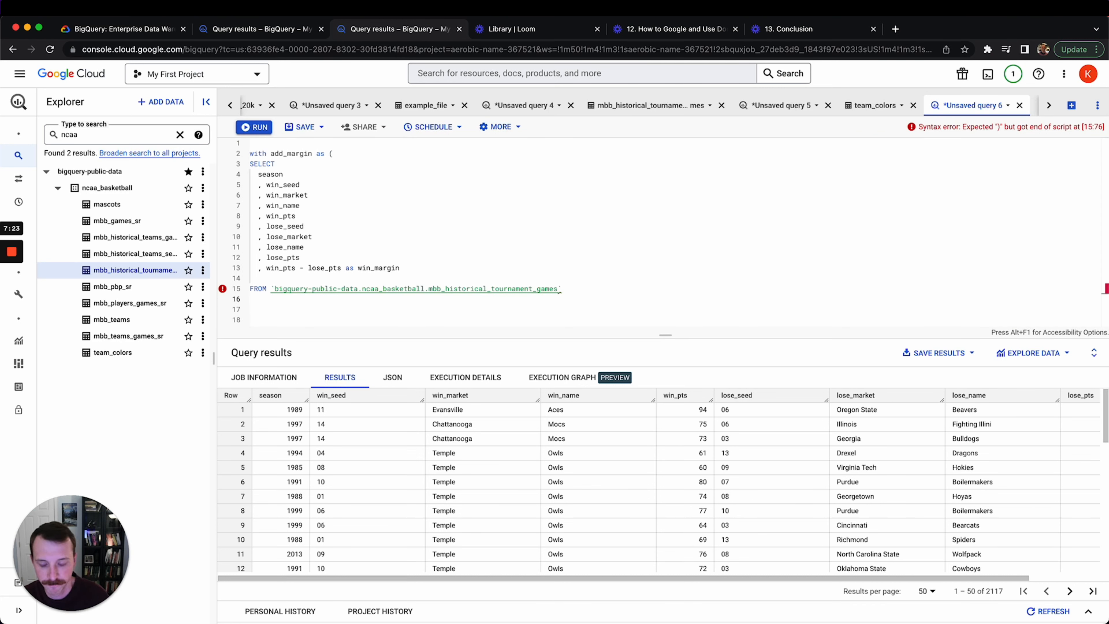
text())
drag(579, 290, 250, 165)
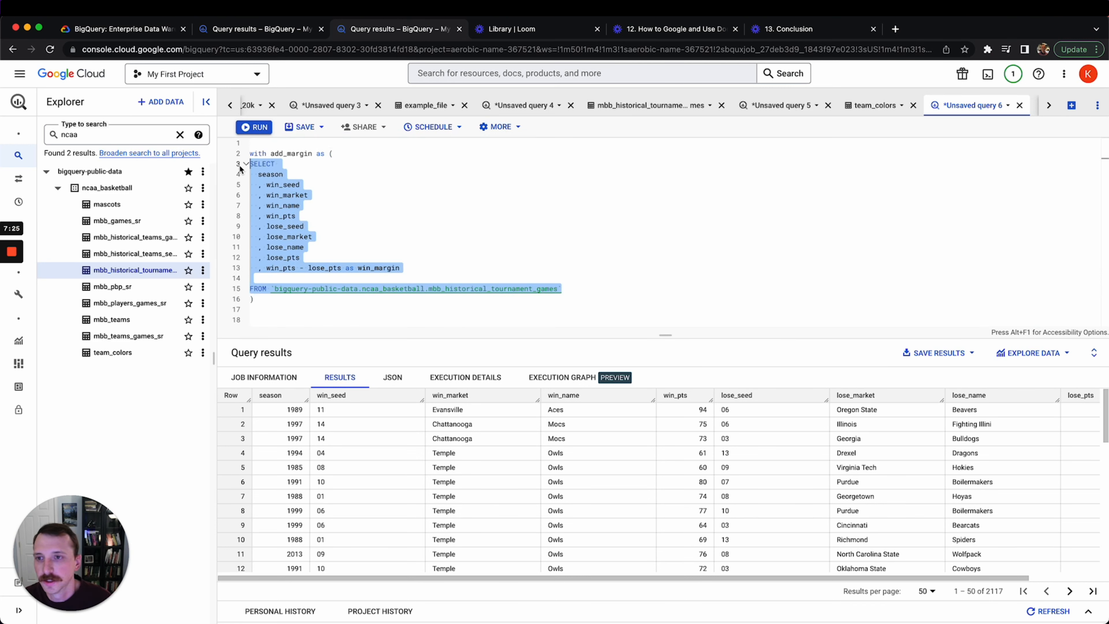
key(Tab)
Add 'select * from add_margin' below the closing parenthesis
click(376, 304)
key(Return)
key(Return)
key(Return)
text(sele)
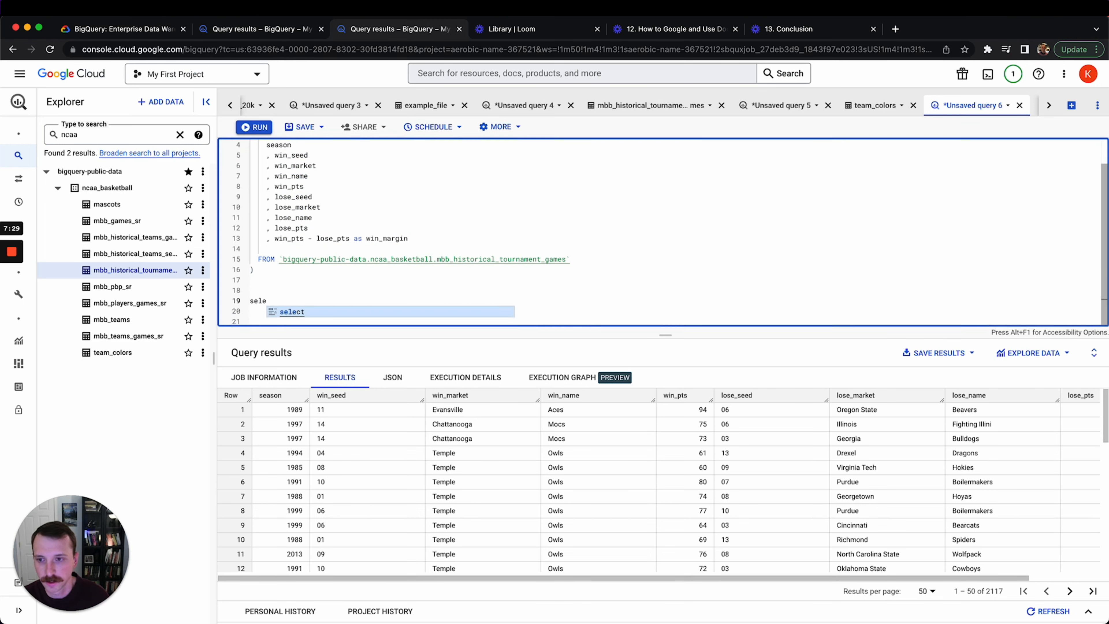
key(Tab)
text(*)
key(Return)
text(from win)
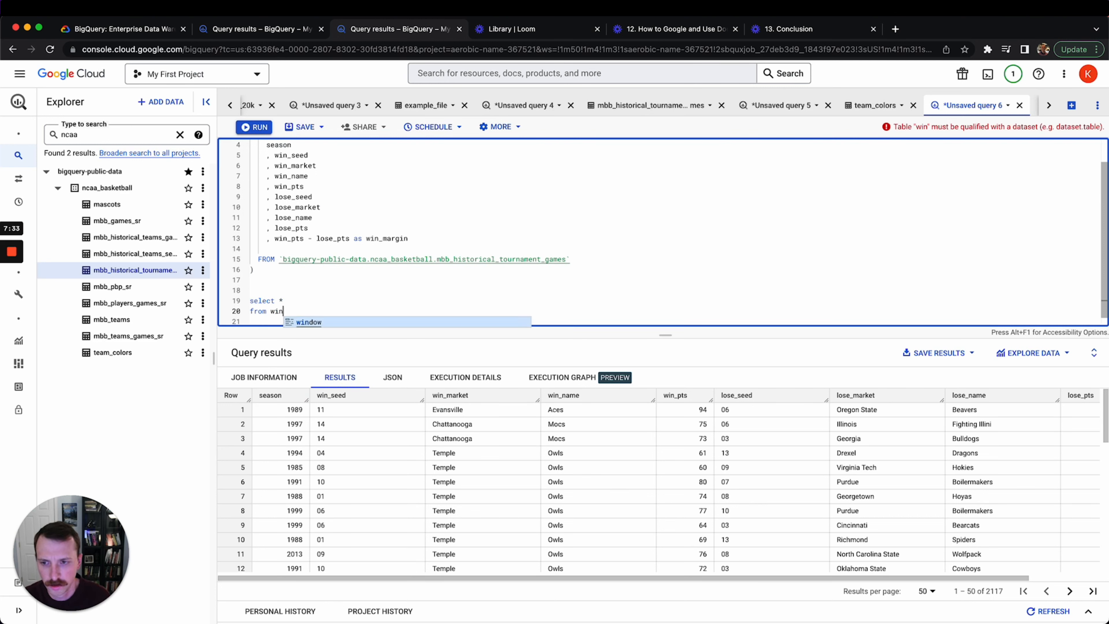
text(_)
scroll(402, 214, up, 2)
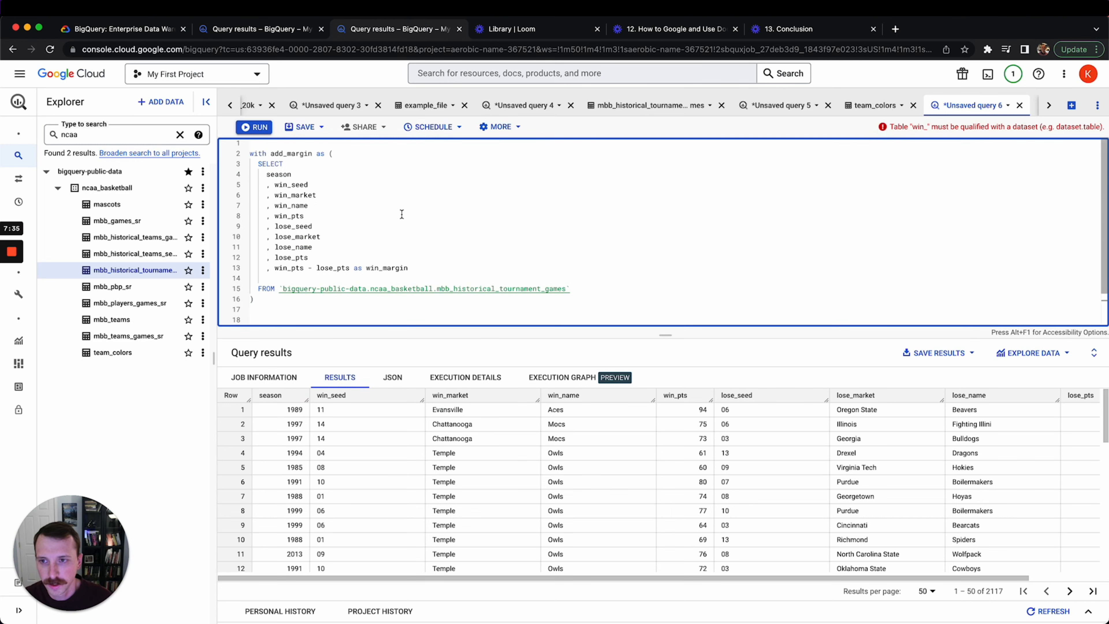
double_click(291, 153)
key(super+c)
scroll(312, 172, down, 2)
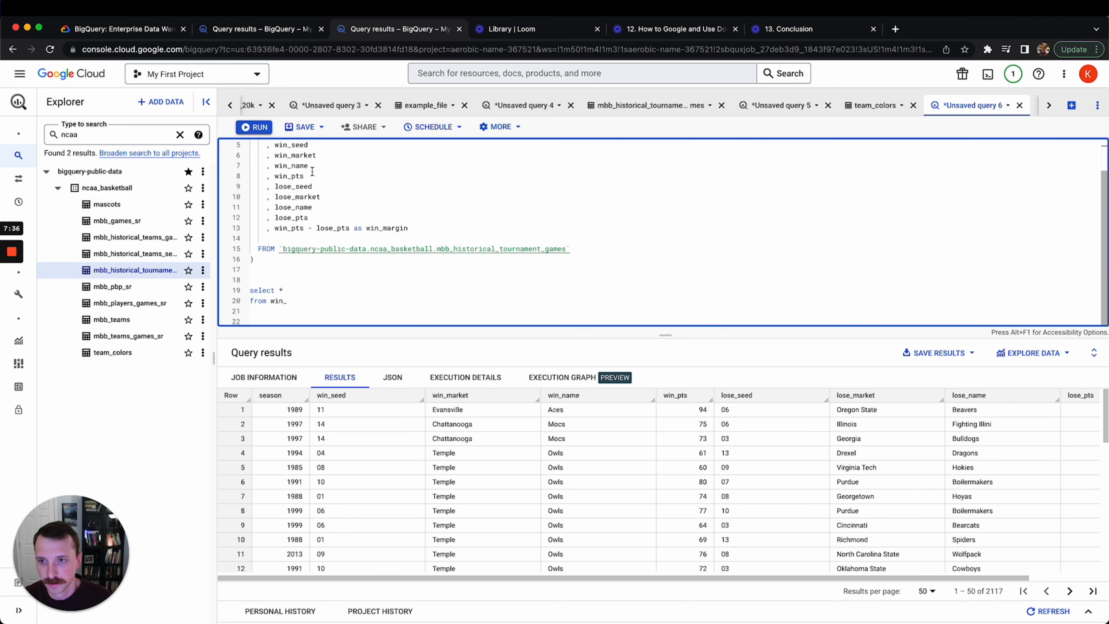
double_click(283, 302)
key(super+v)
Run the query and enlarge the results panel to show more rows
key(super+Return)
key(Return)
key(Return)
key(Return)
key(Return)
key(Return)
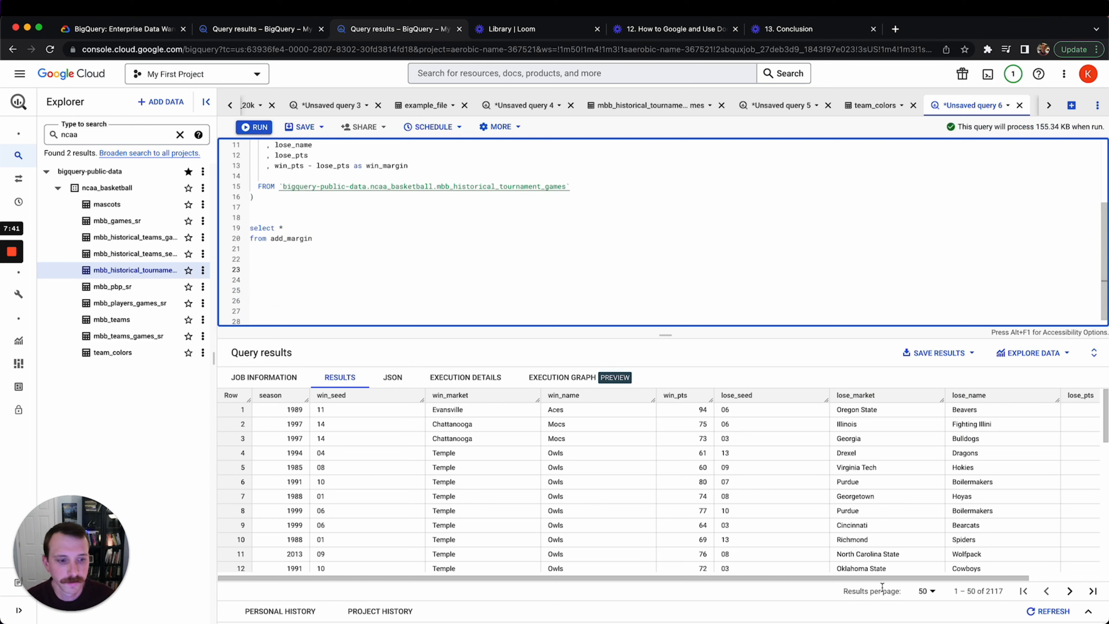
drag(877, 579, 1017, 567)
scroll(785, 554, left, 5)
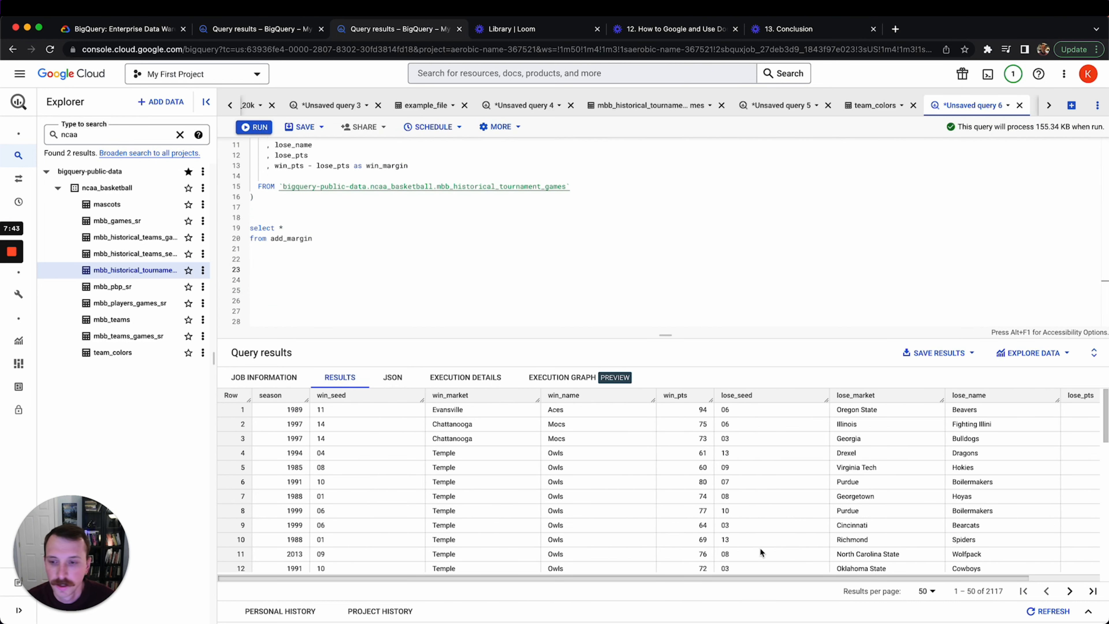
drag(651, 335, 650, 312)
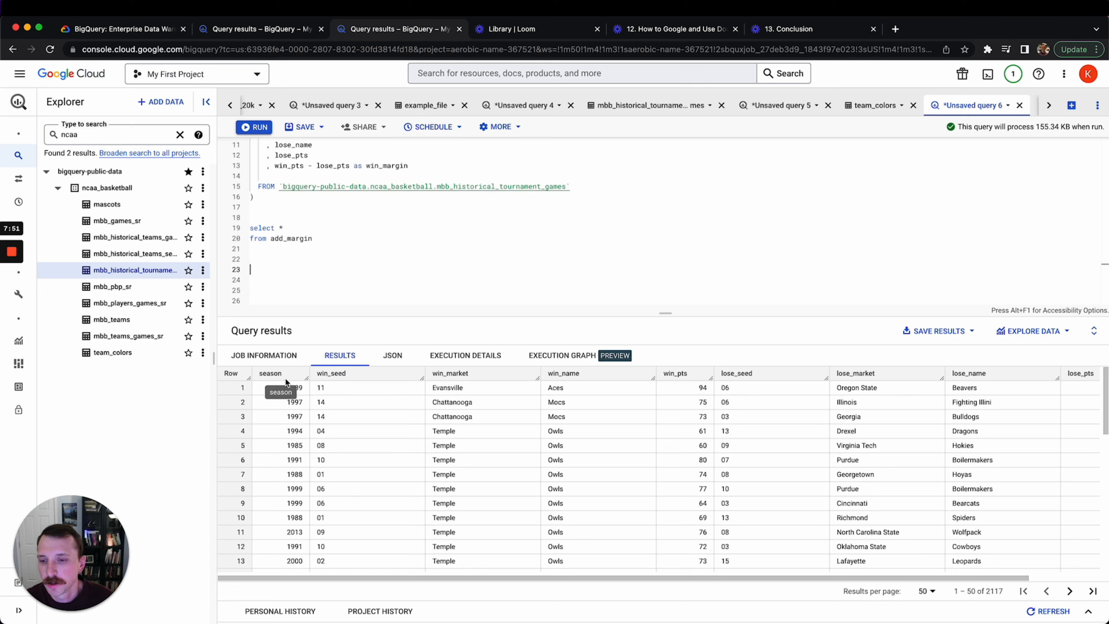
Replace select * with season and avg(win_margin) as avg_win_margin
click(295, 228)
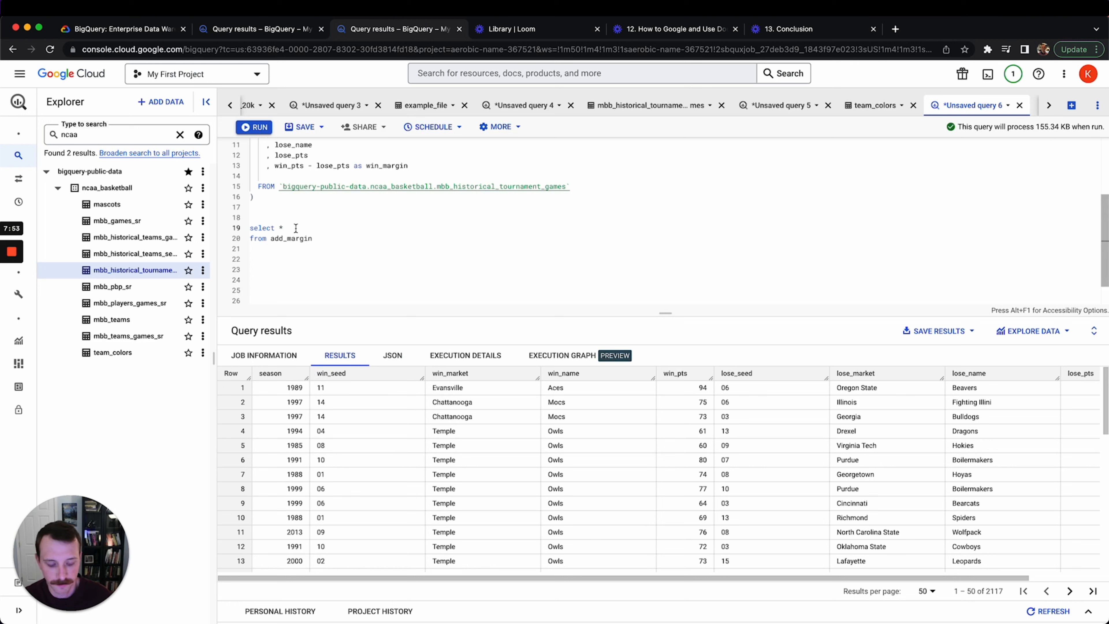
key(BackSpace)
key(BackSpace)
key(Return)
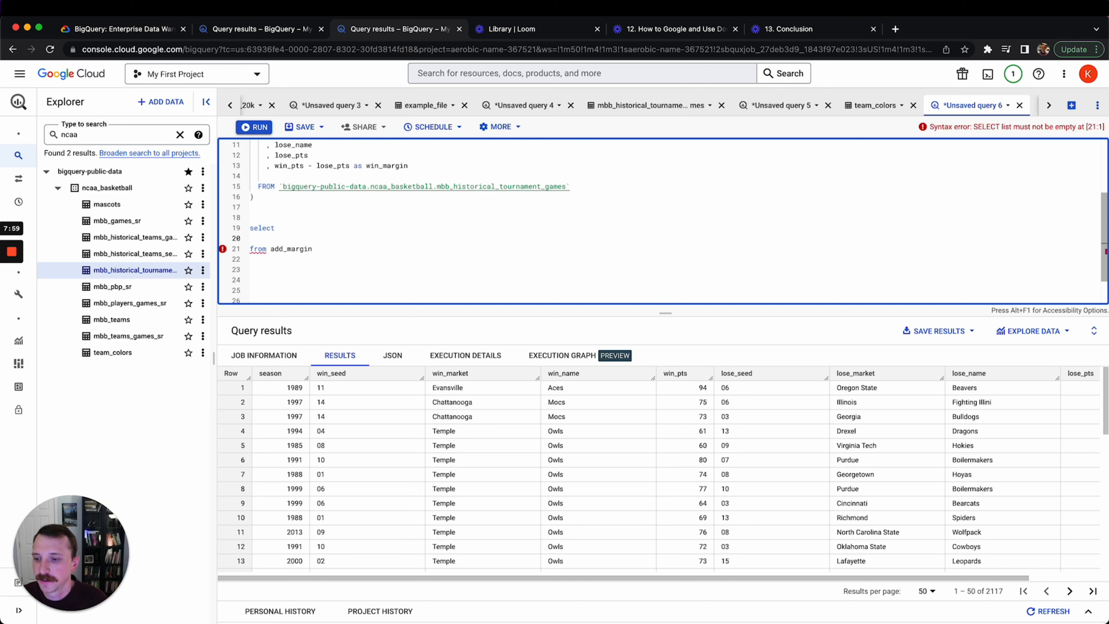
text(seas)
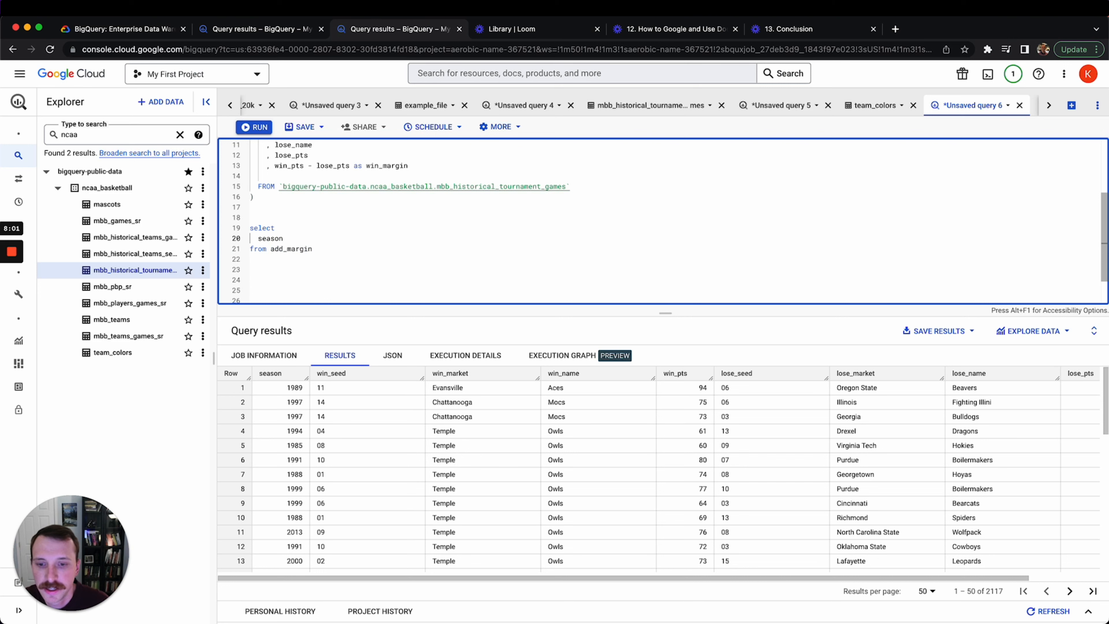
text(on)
key(Return)
text(, )
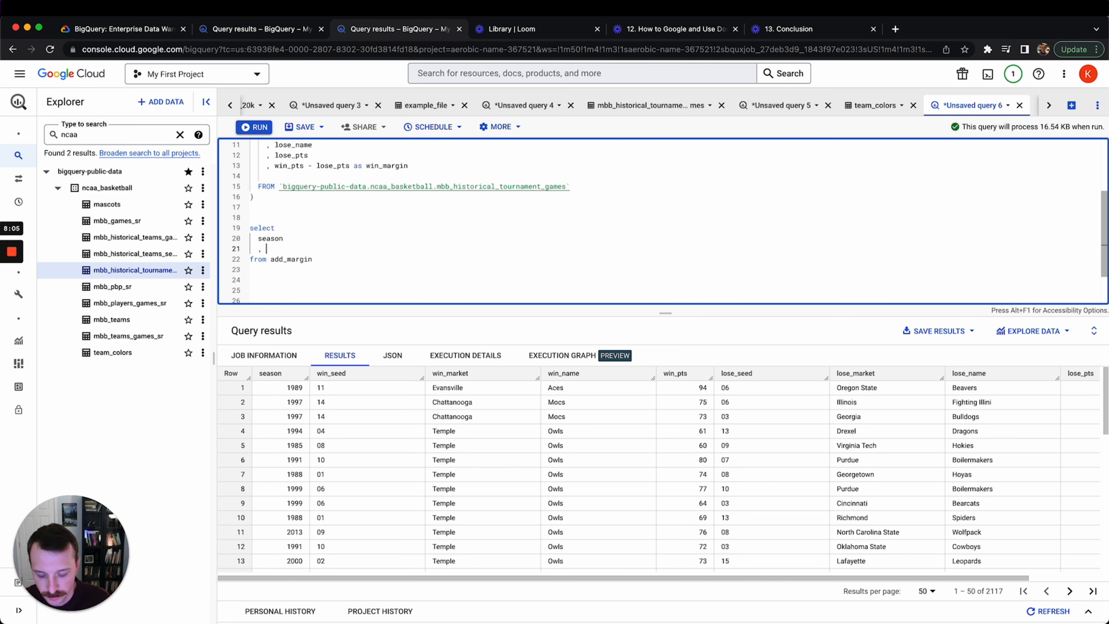
text(av)
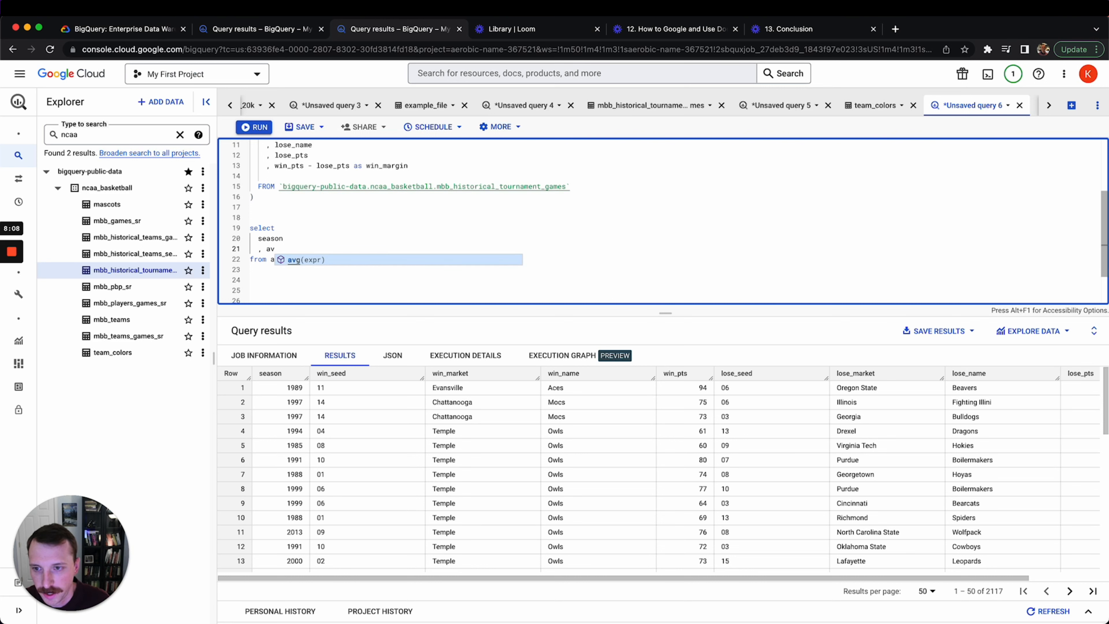
key(Tab)
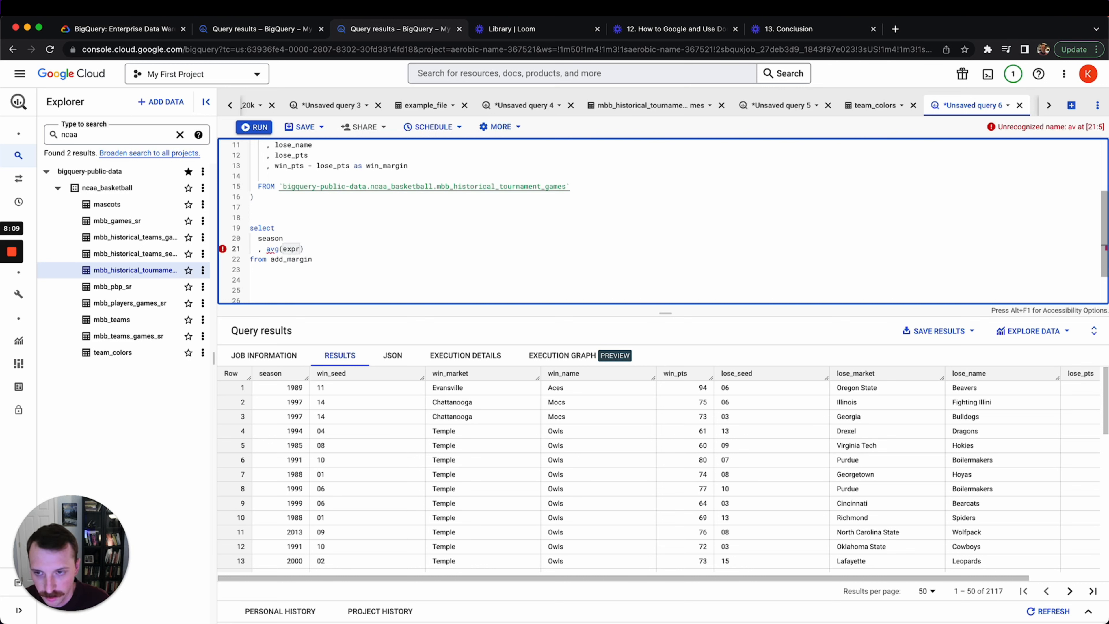
key(BackSpace)
key(BackSpace)
text((win)
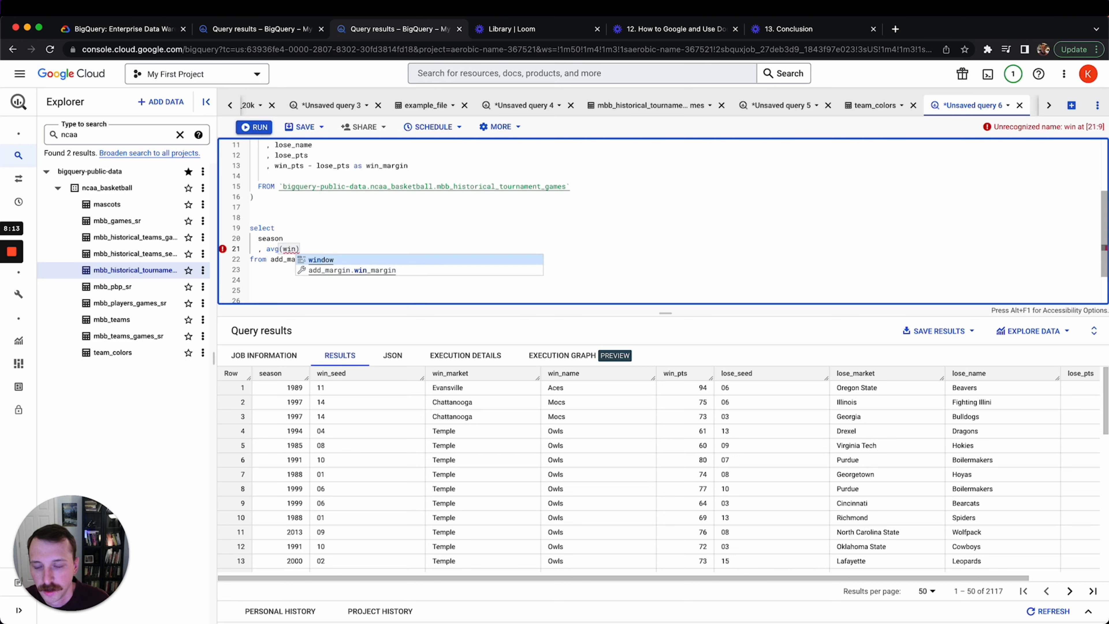
text(_margin))
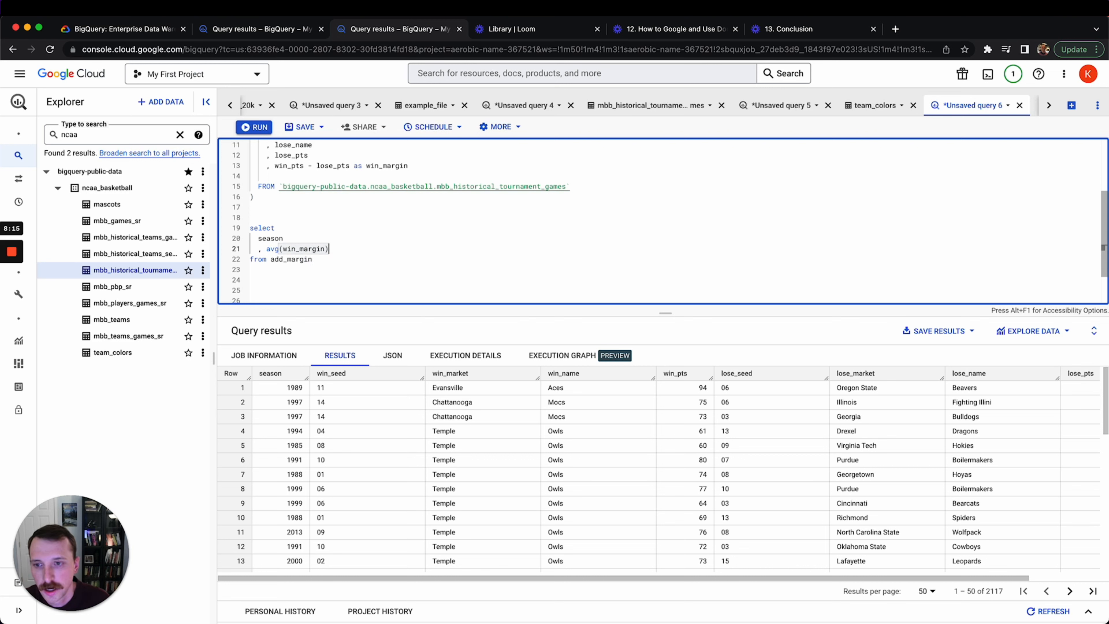
text( as avg_win_margi)
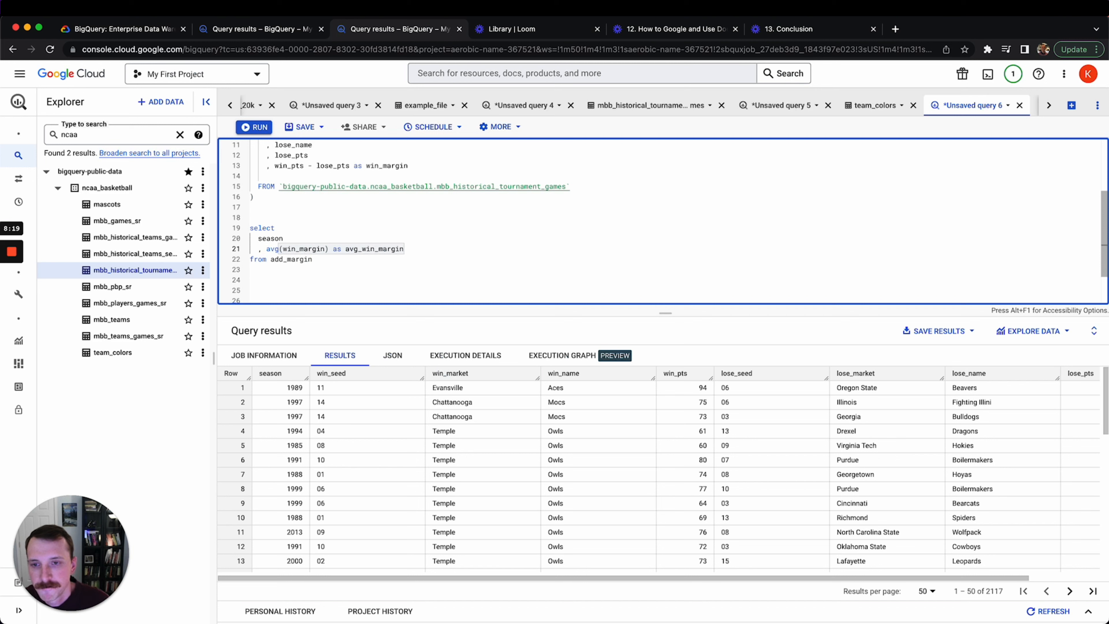
text(n)
Add 'group by season order by season' below the from clause
key(Down)
key(Down)
text(g)
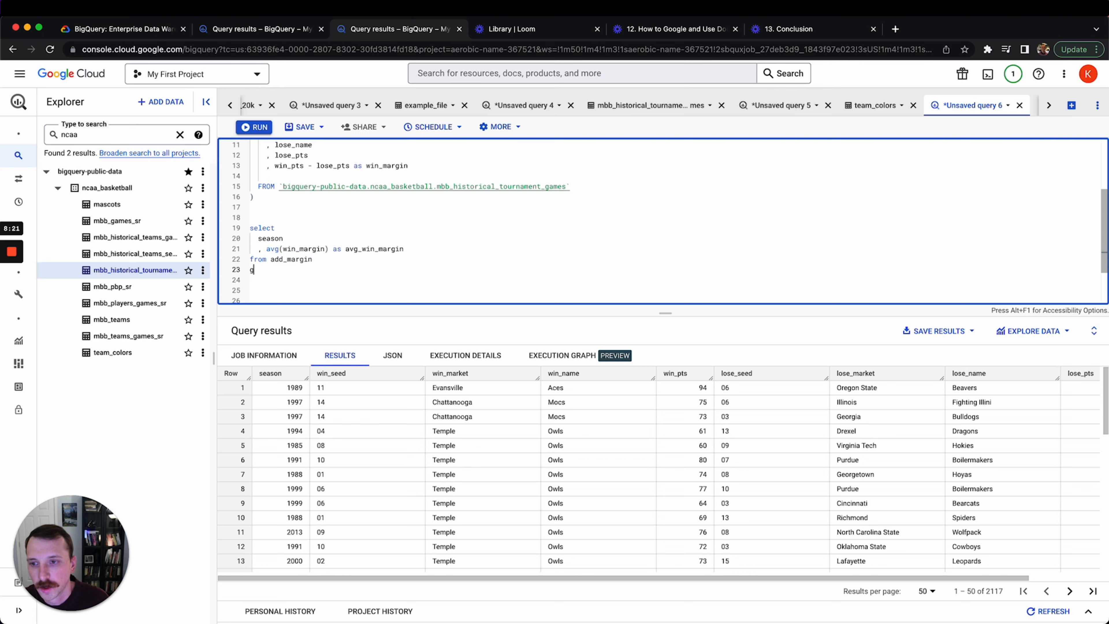
text(roup by season )
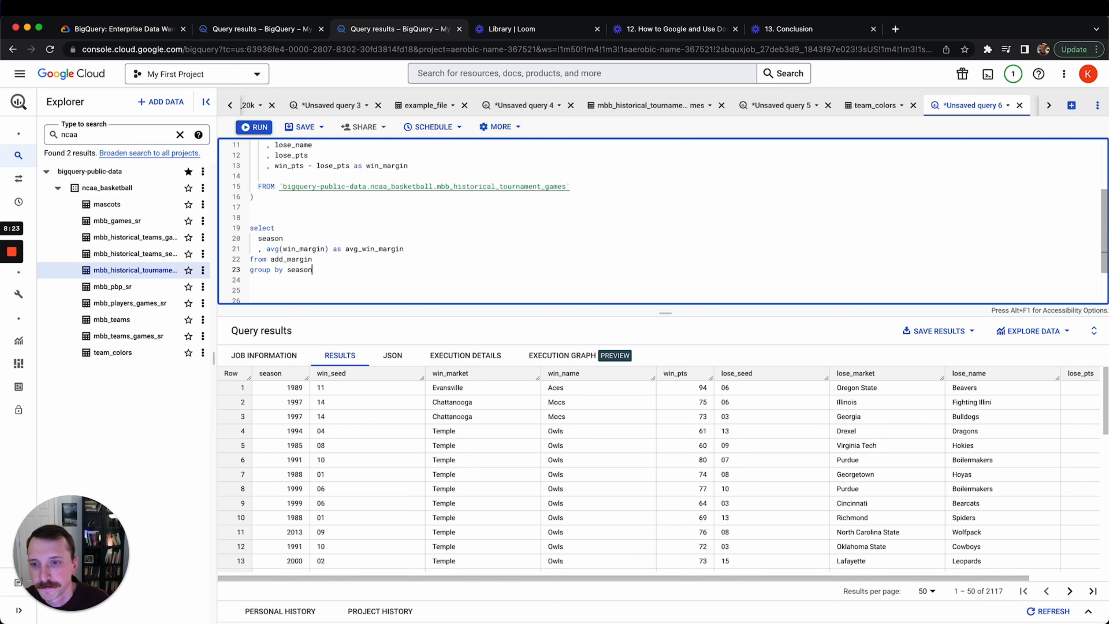
text(order by sa)
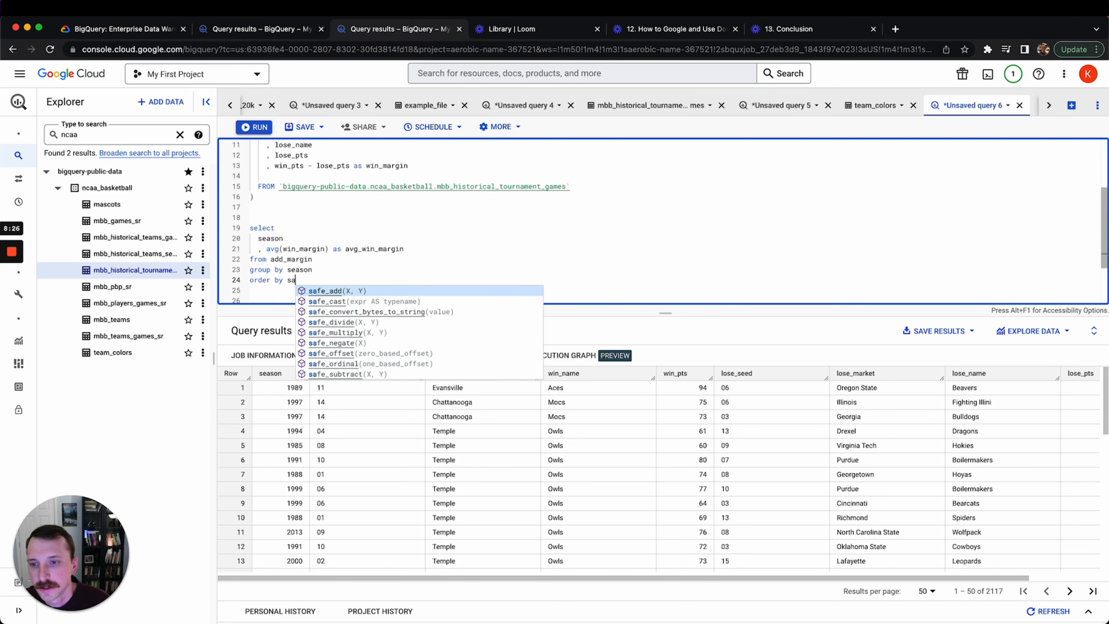
key(BackSpace)
text(eas)
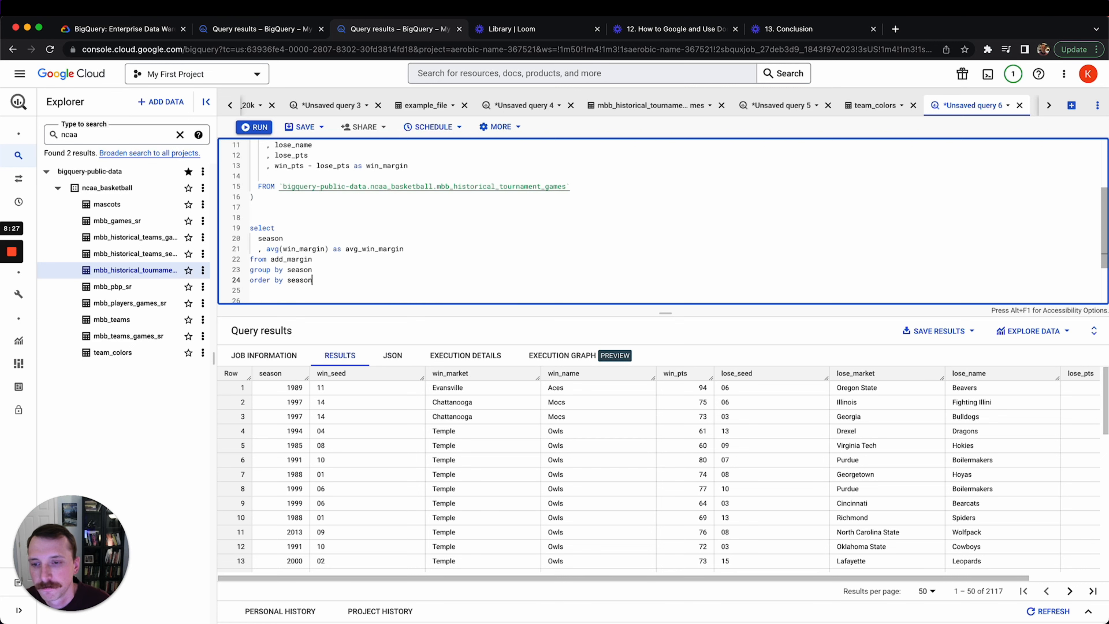
text(on)
Run the query and widen avg_win_margin to read the 33 per-season averages
key(super+Return)
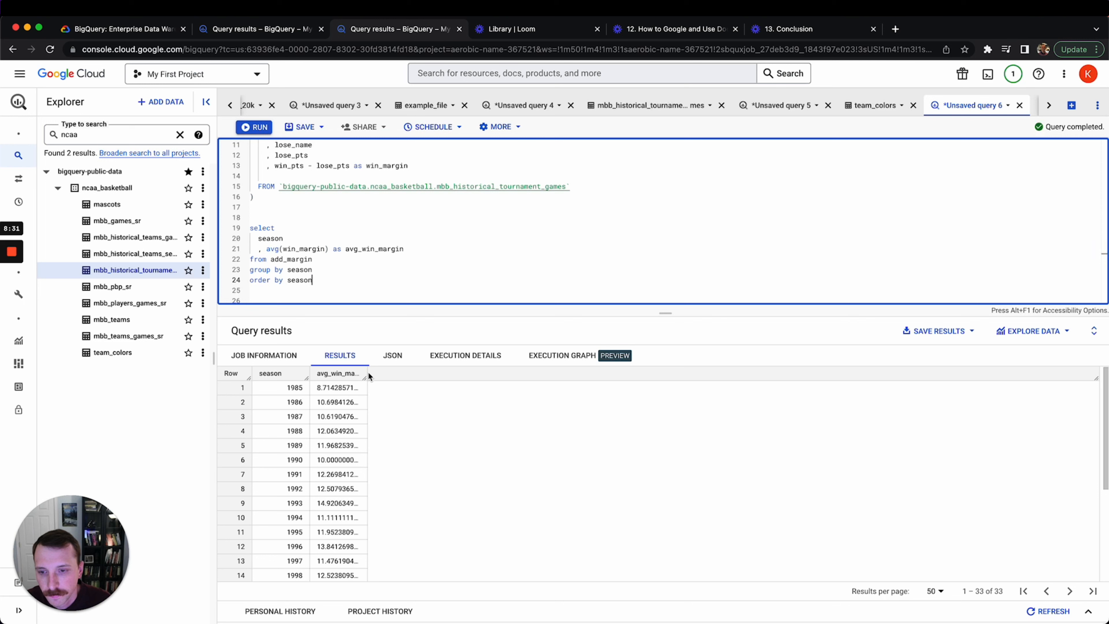
double_click(367, 377)
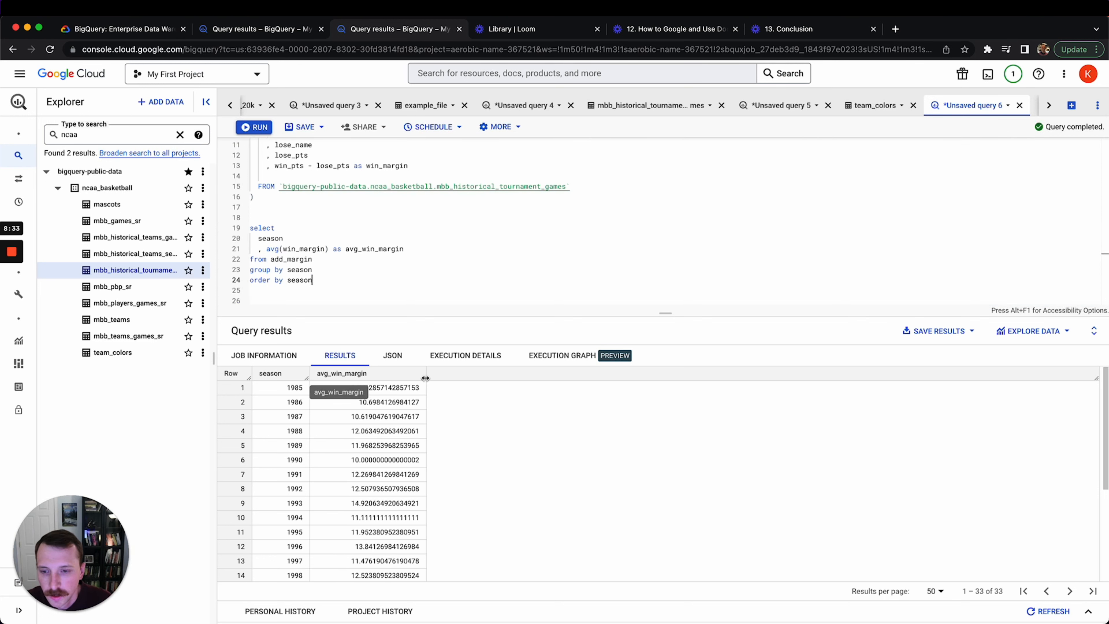
double_click(374, 433)
click(374, 440)
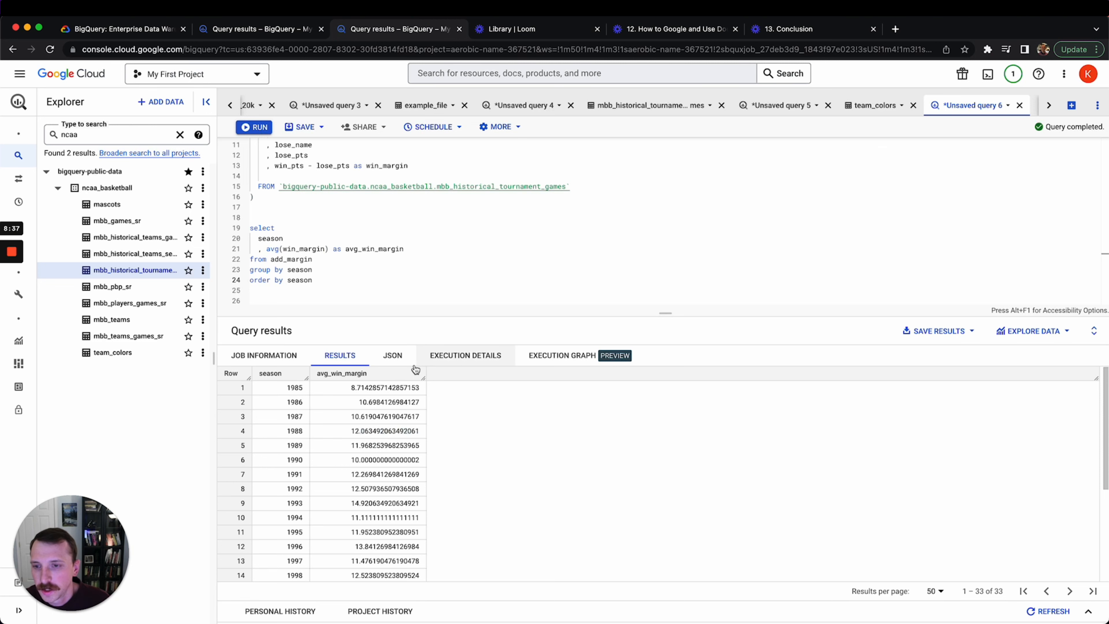
Search 'round bigquery' in a new tab and open BigQuery's Mathematical functions documentation
click(896, 31)
text(round )
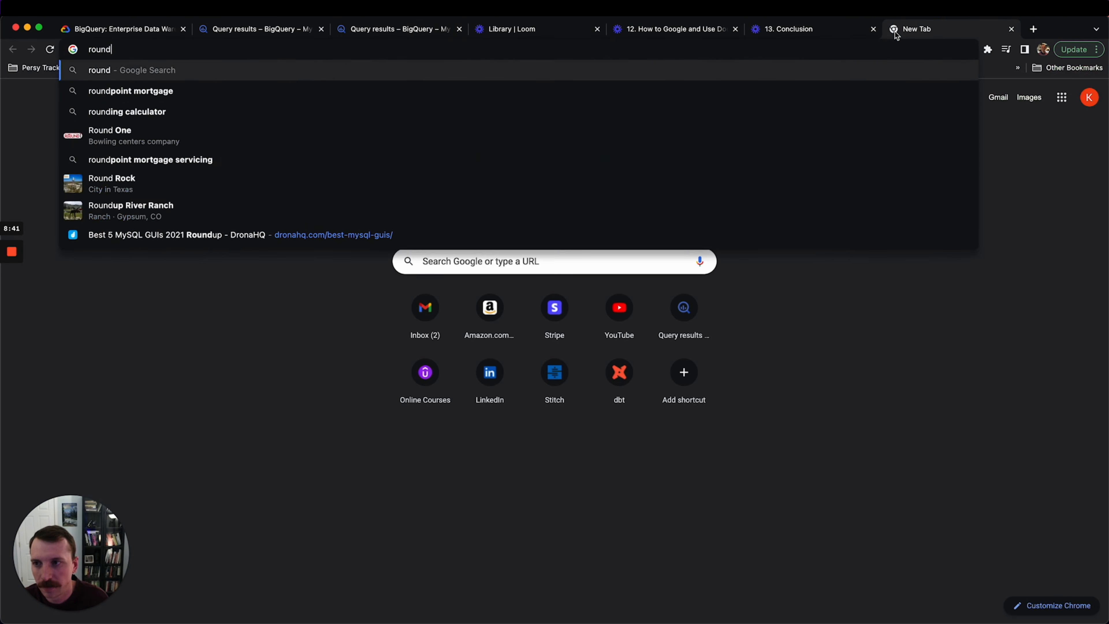
text(bigquery)
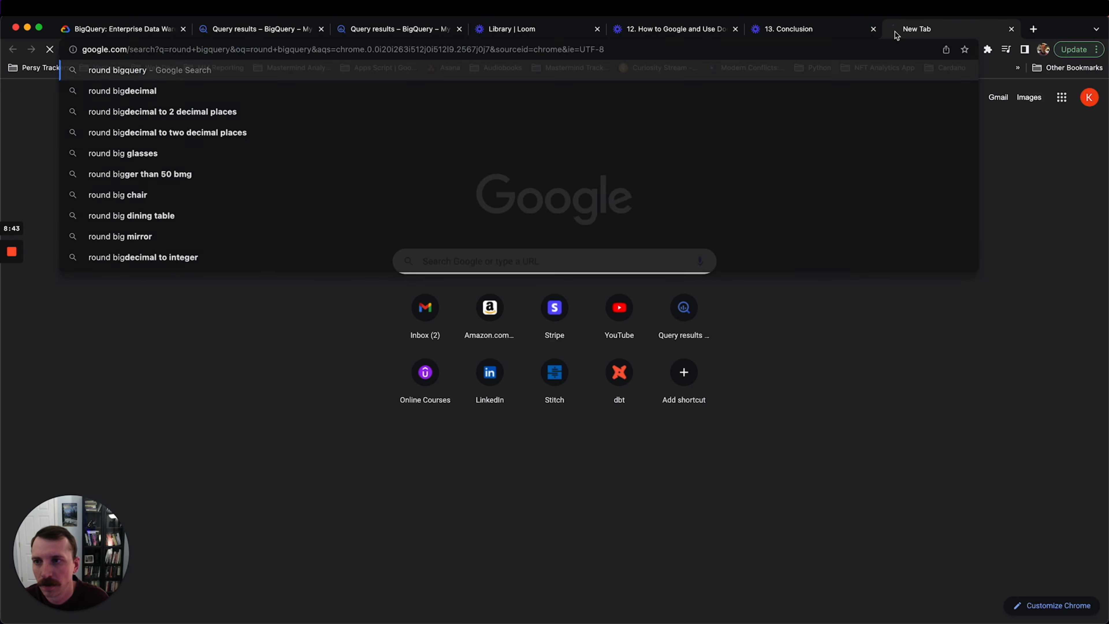
key(Return)
click(232, 188)
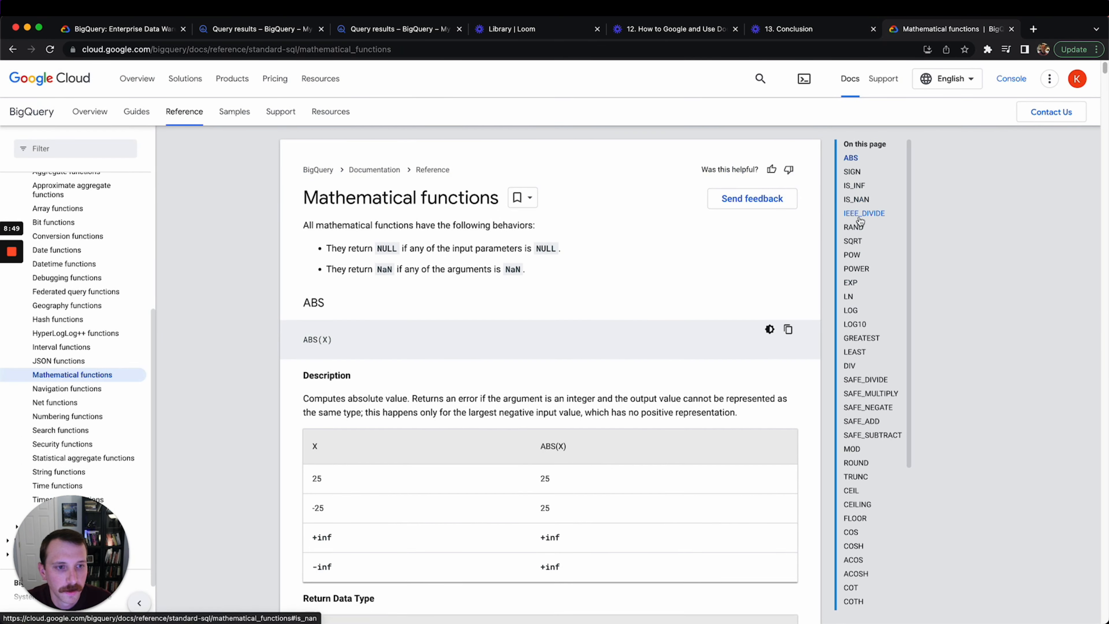
Jump to the ROUND function section and read its examples
scroll(870, 273, down, 3)
scroll(872, 306, down, 2)
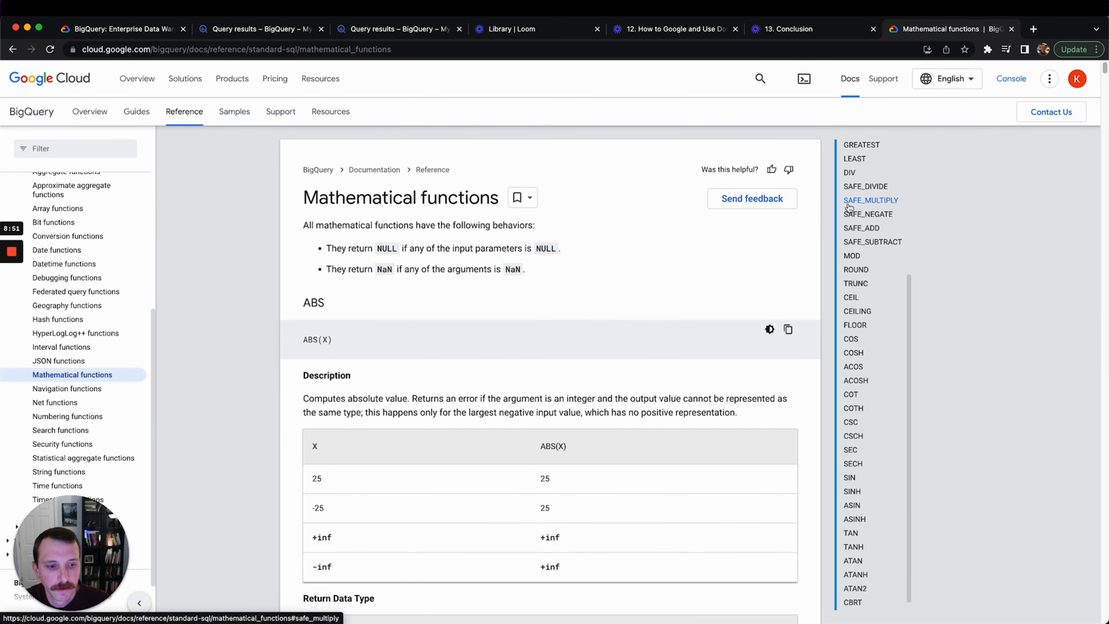
scroll(874, 291, up, 1)
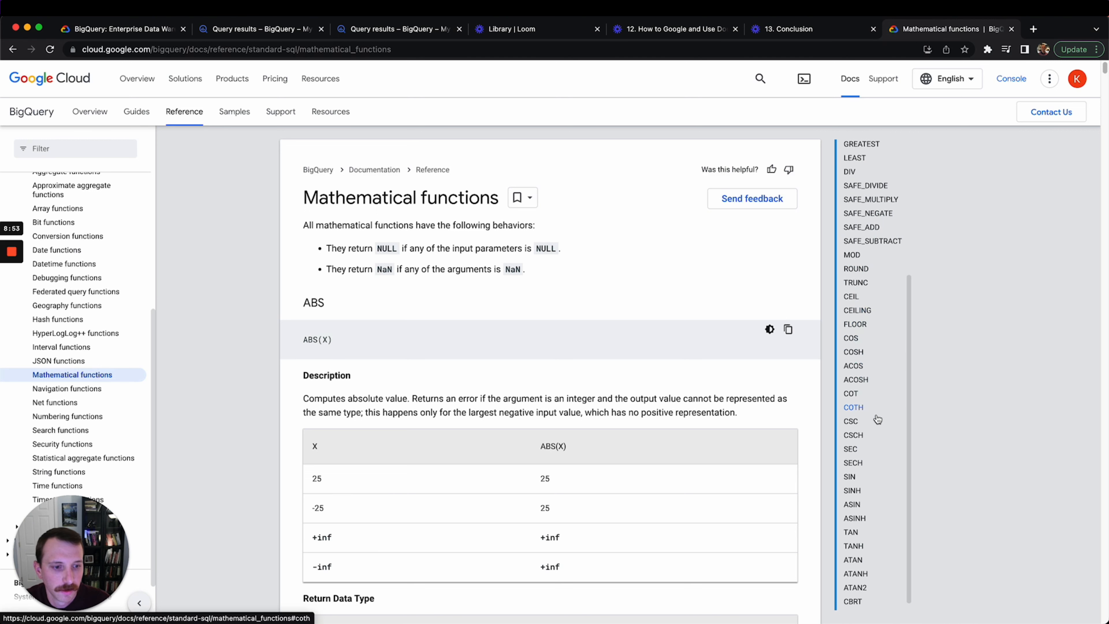
scroll(866, 386, down, 1)
scroll(866, 387, up, 5)
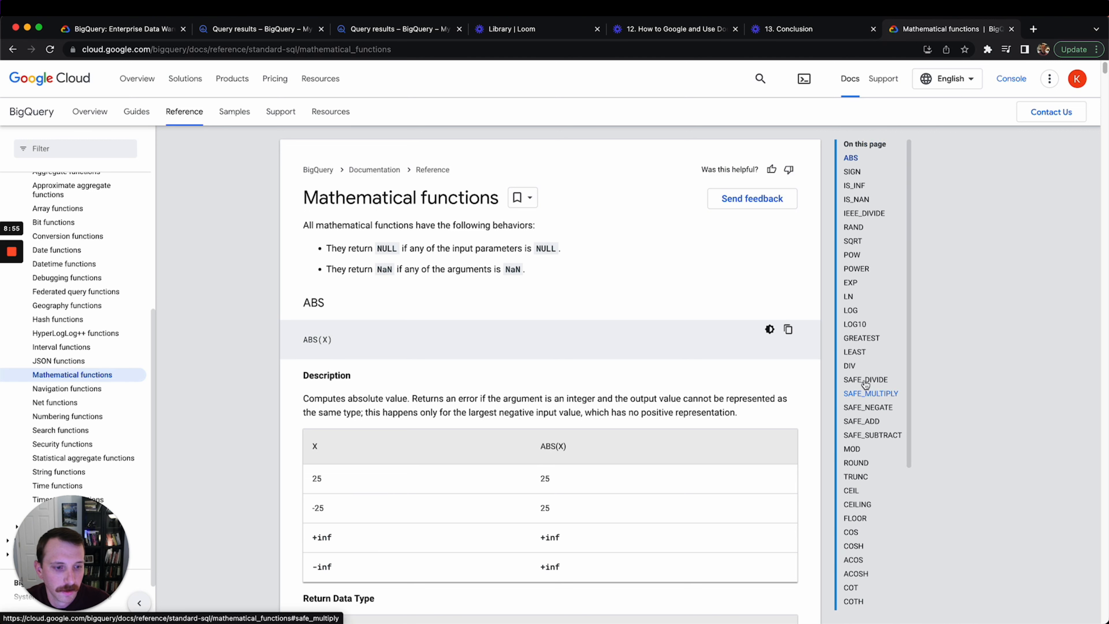
click(855, 463)
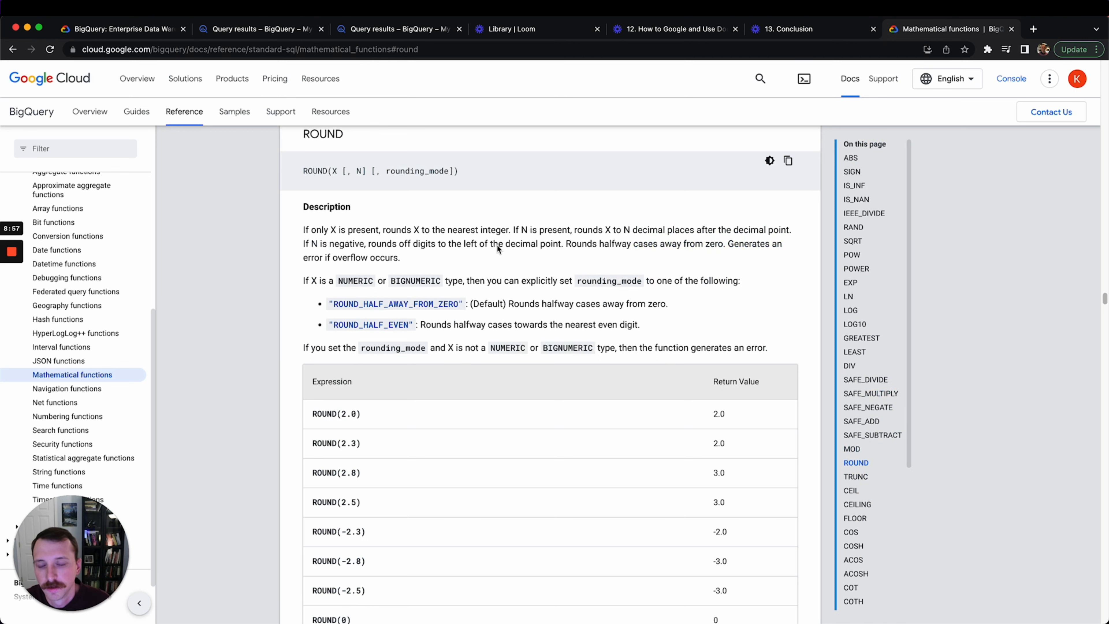
scroll(590, 275, down, 3)
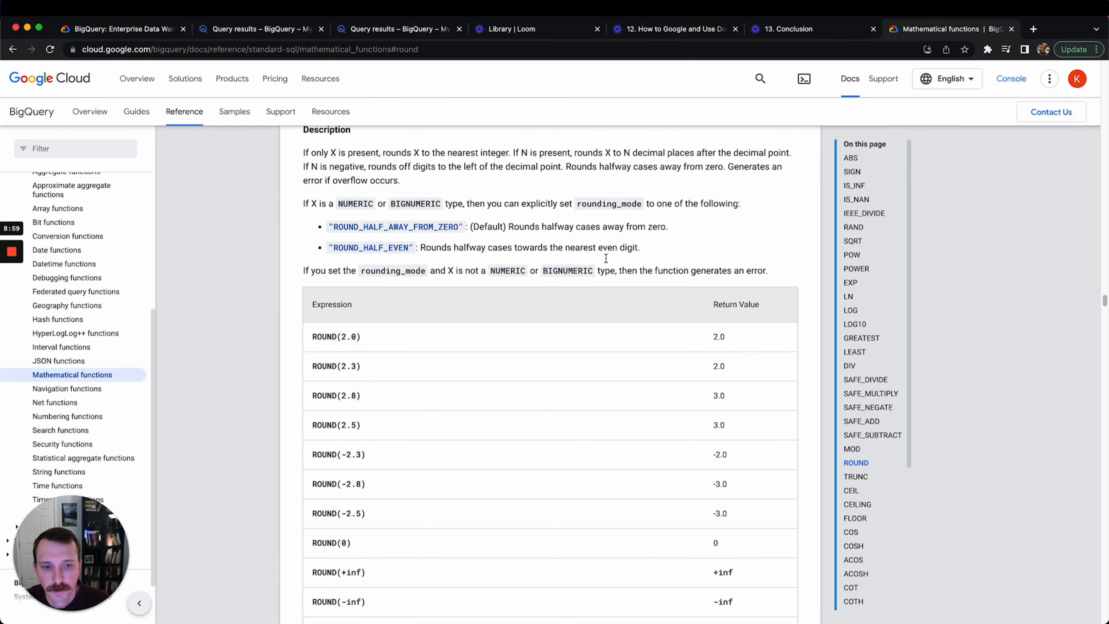
drag(361, 330, 307, 328)
click(366, 338)
Finish reading about ROUND and return to the 'round bigquery' search results
scroll(535, 345, down, 4)
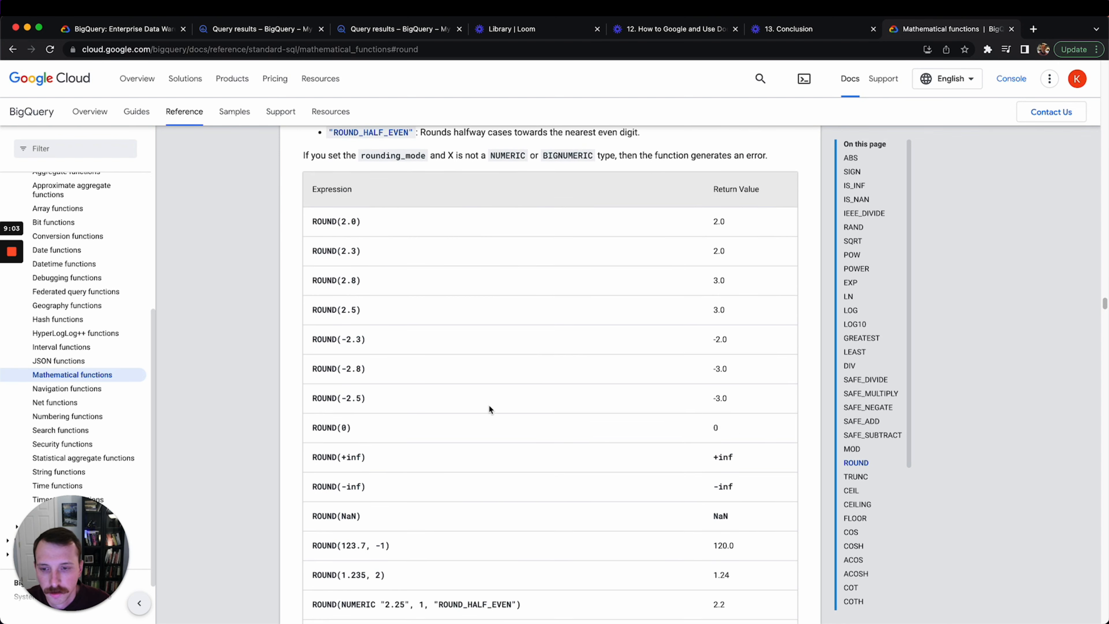
scroll(428, 374, down, 20)
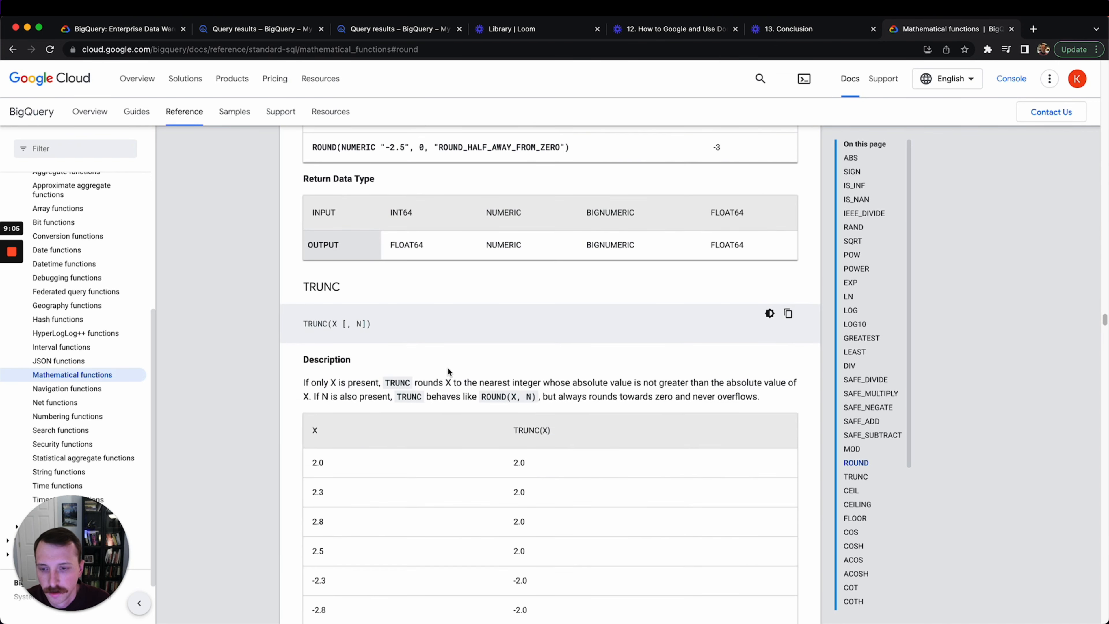
scroll(596, 413, up, 7)
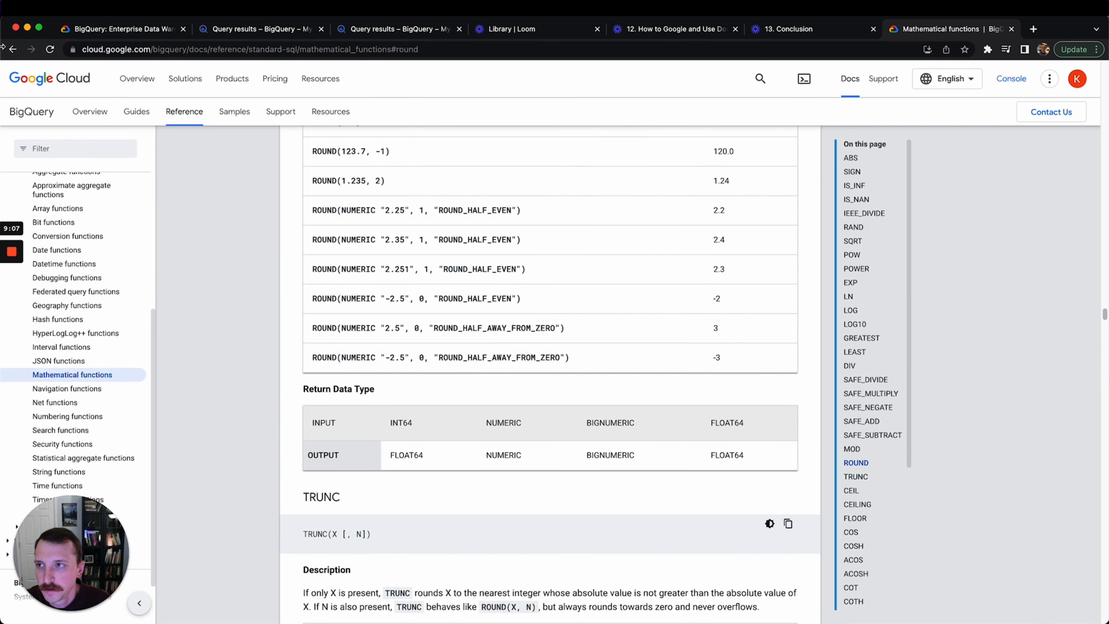
click(9, 50)
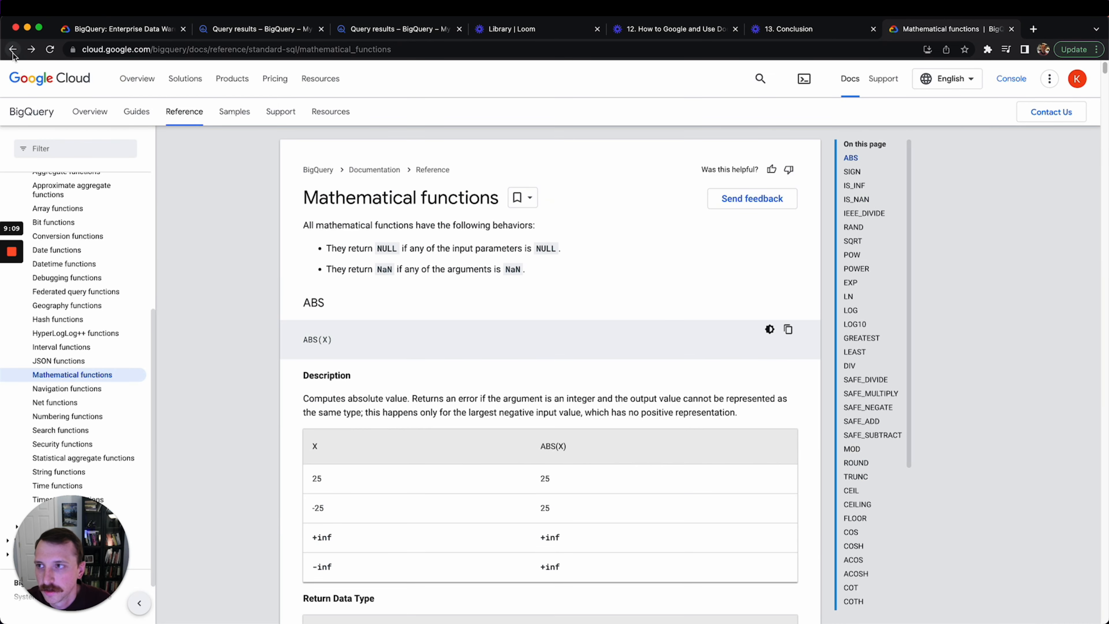
click(13, 51)
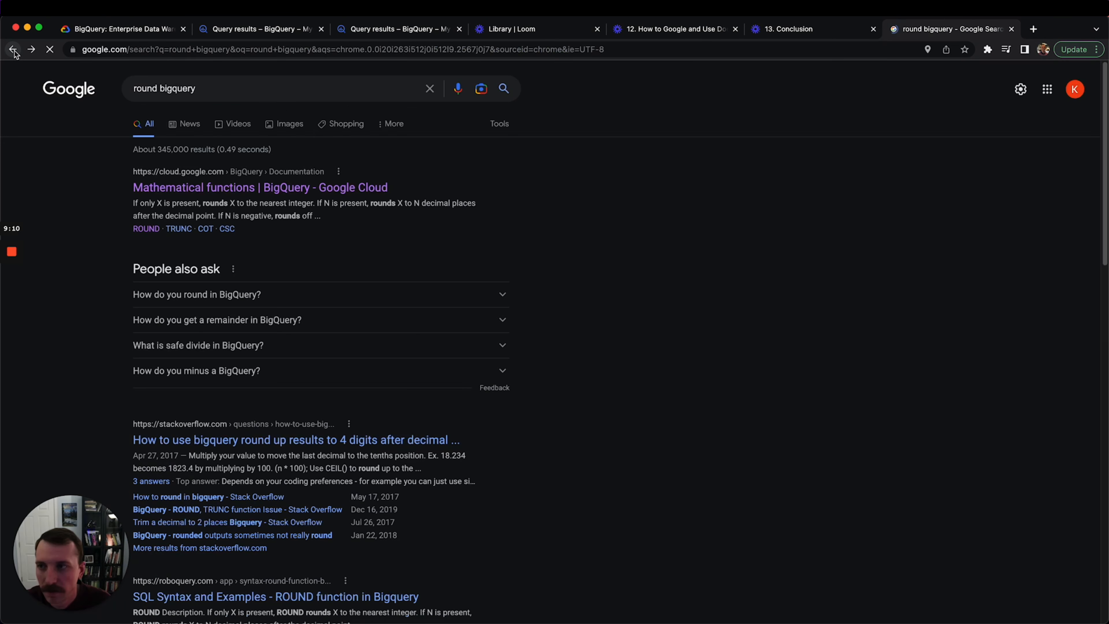
Read the Stack Overflow answer's ROUND(floatvalue + 0.00005, 4) example, then return to the query
click(340, 442)
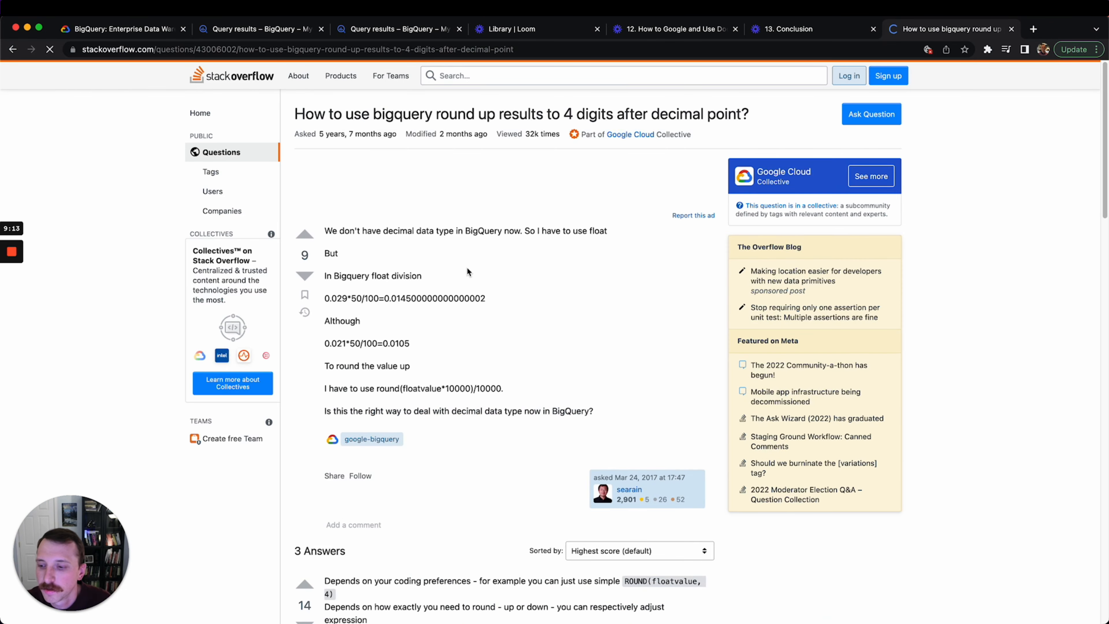
scroll(492, 301, down, 6)
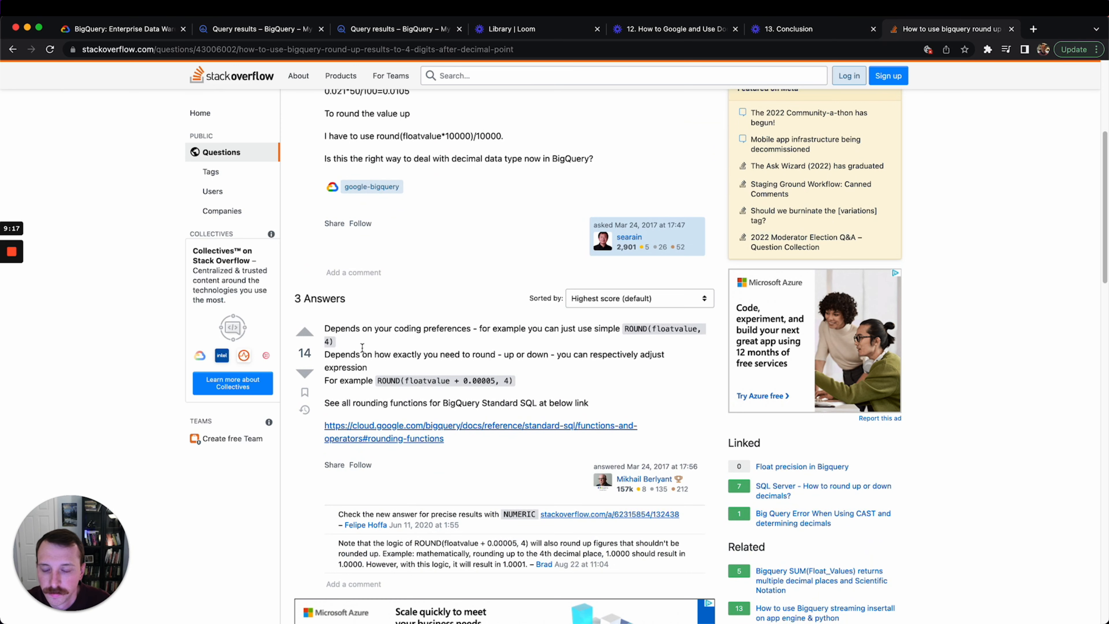
scroll(362, 347, up, 9)
scroll(442, 371, down, 7)
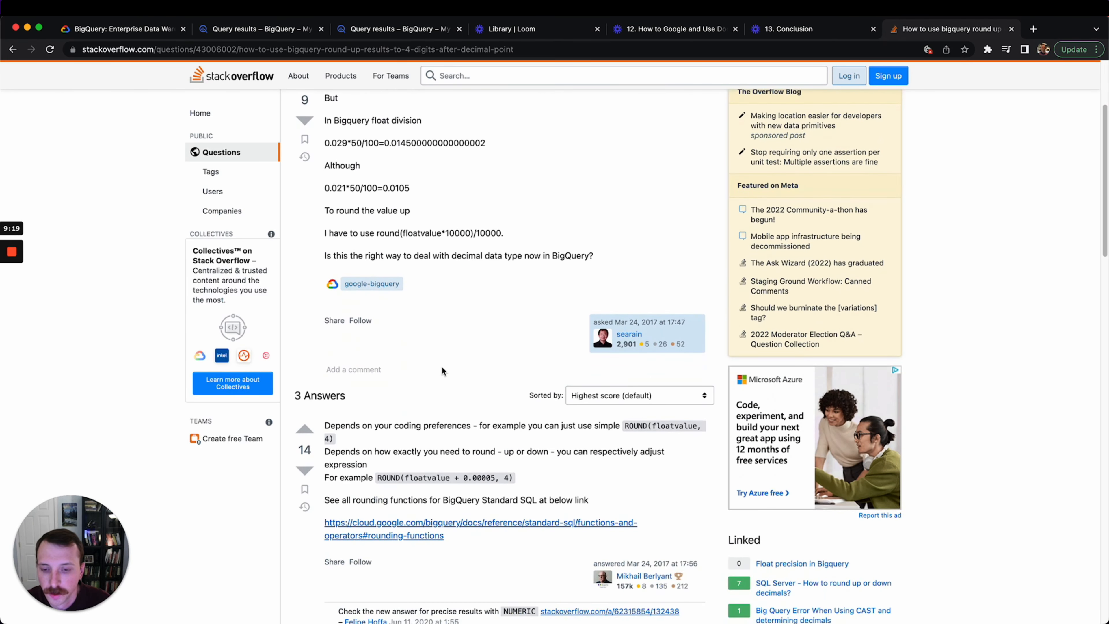
scroll(442, 372, down, 2)
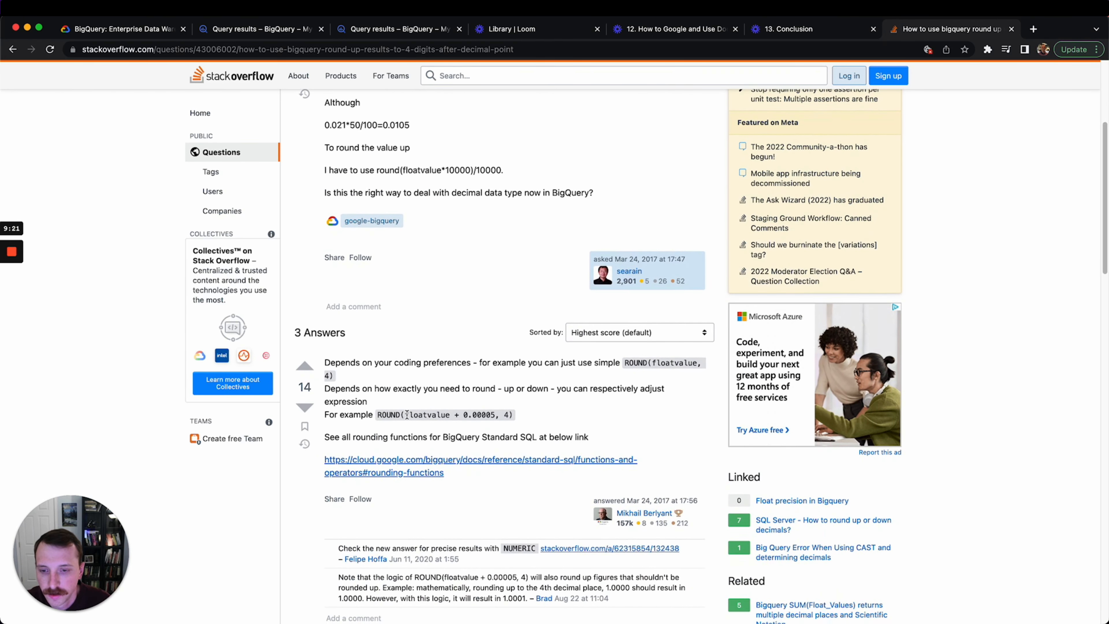
drag(406, 414, 512, 420)
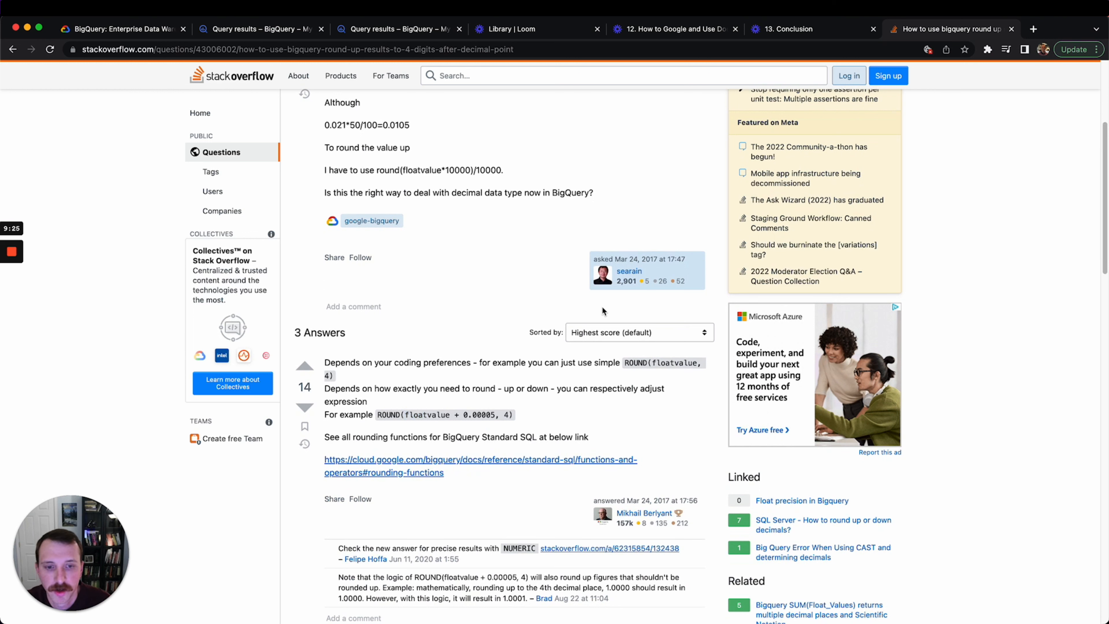
click(14, 50)
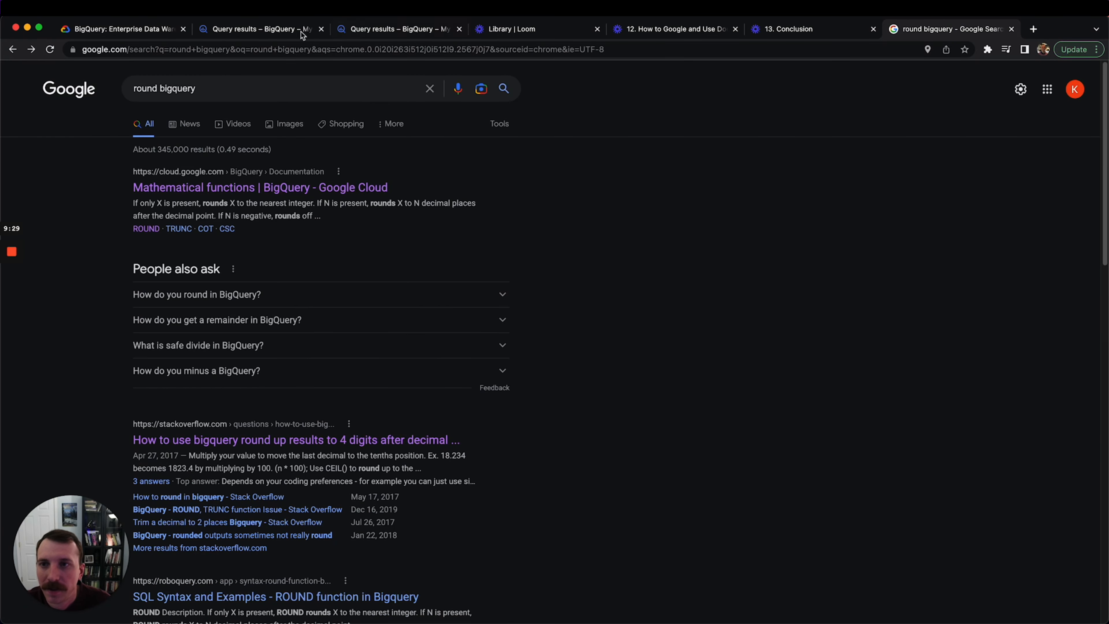
click(344, 29)
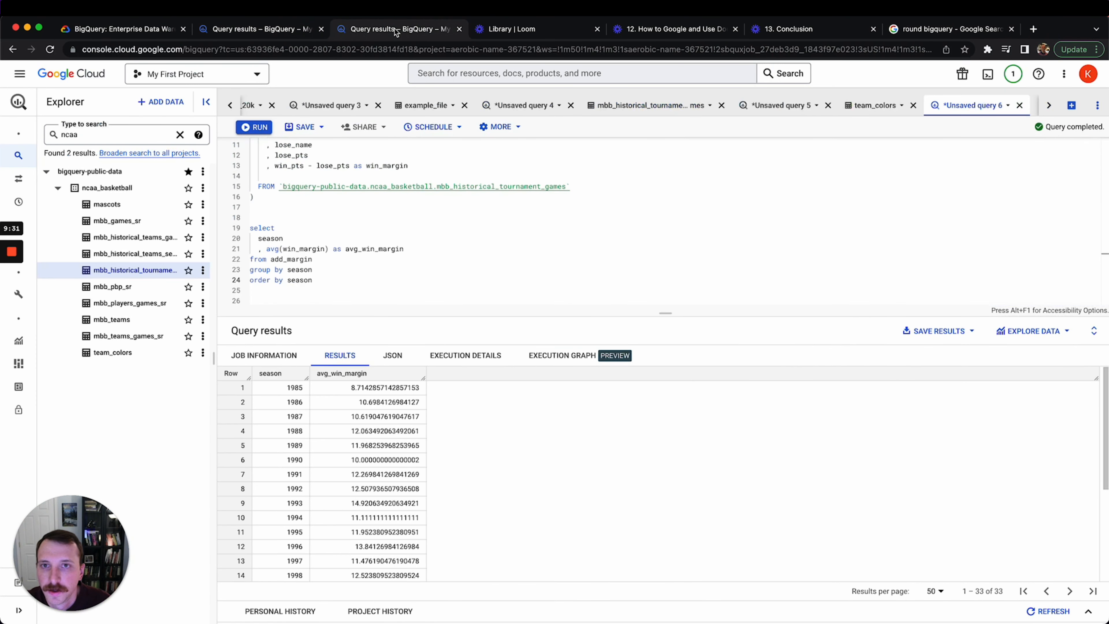
Wrap avg(win_margin) in round(..., 2) on line 21, rerun, and widen the result column
click(267, 249)
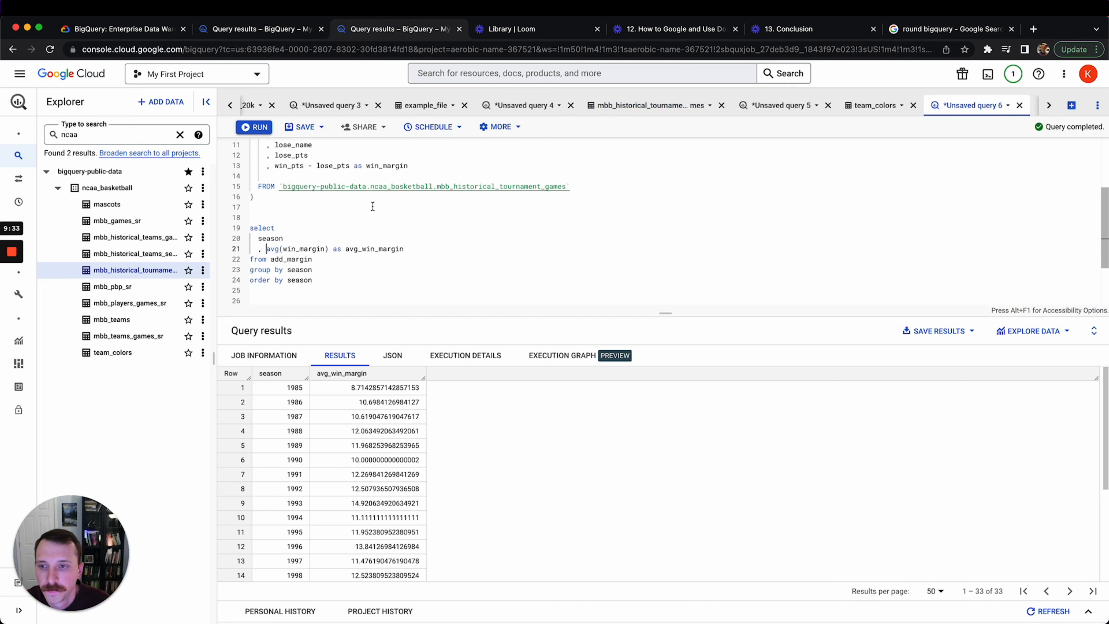
text(round()
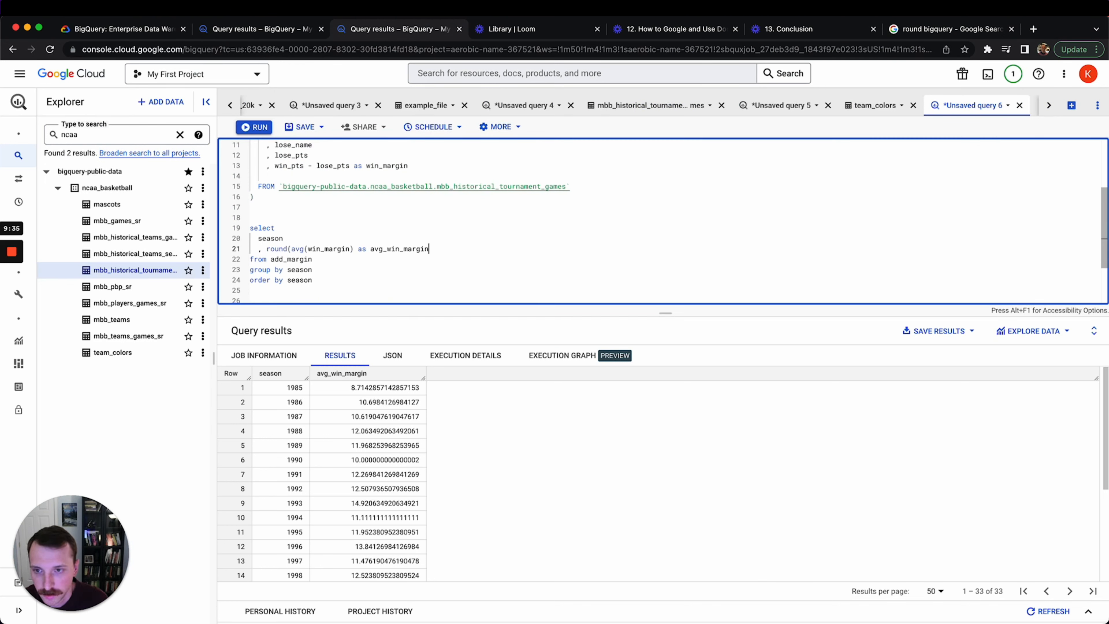
key(Left)
key(Left)
key(Left)
key(Left)
key(Left)
key(Left)
key(Left)
key(Left)
key(Left)
key(Left)
key(Left)
key(Left)
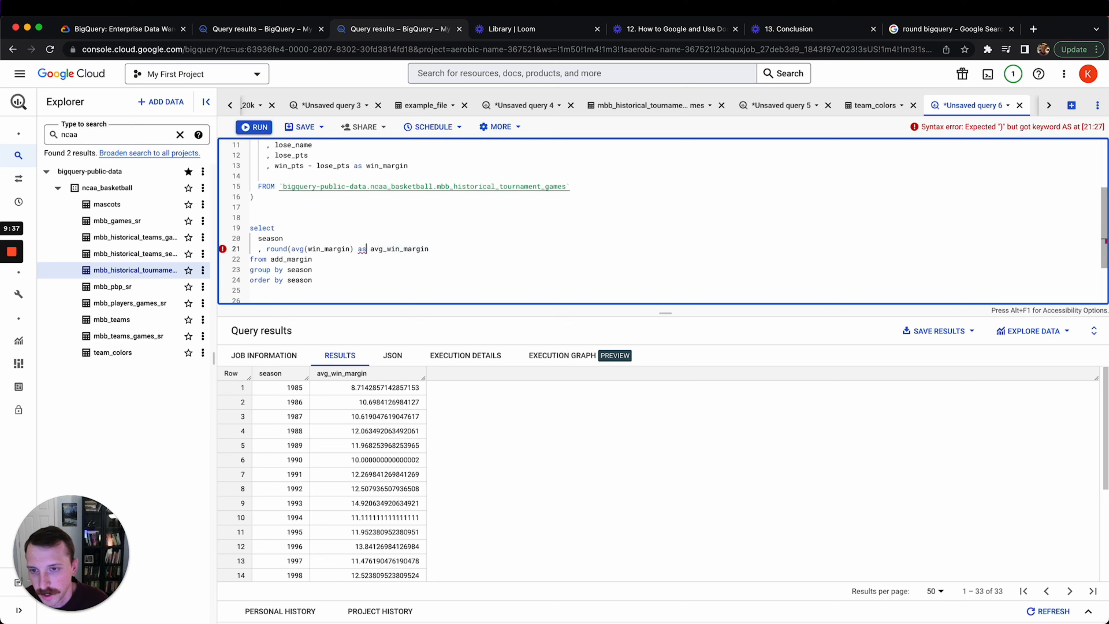
text(,2))
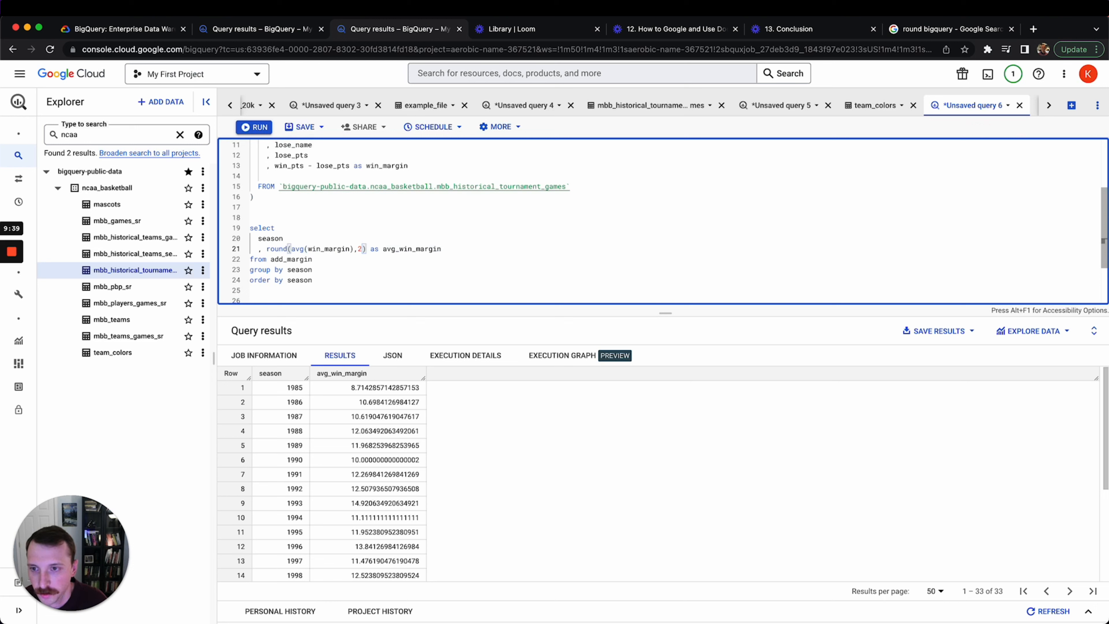
key(super+Return)
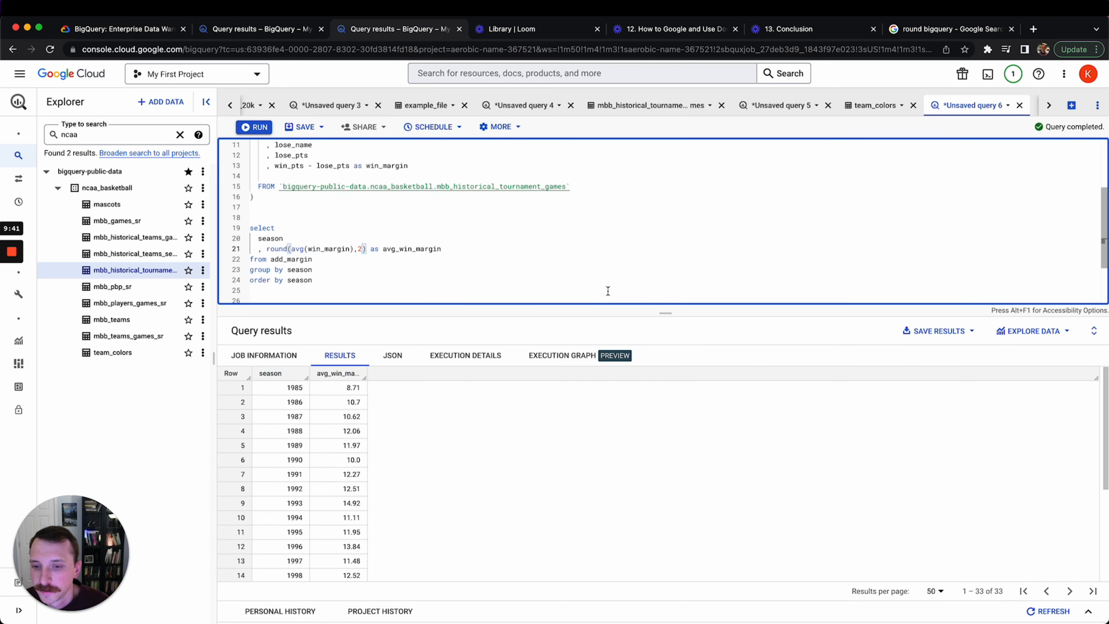
drag(364, 374, 401, 375)
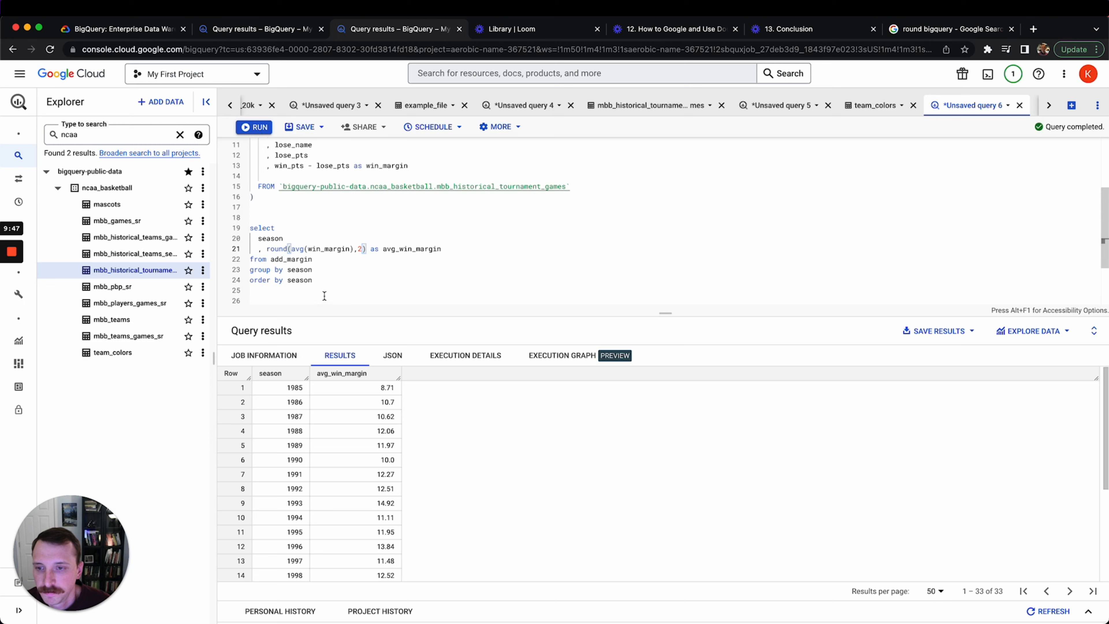
click(307, 222)
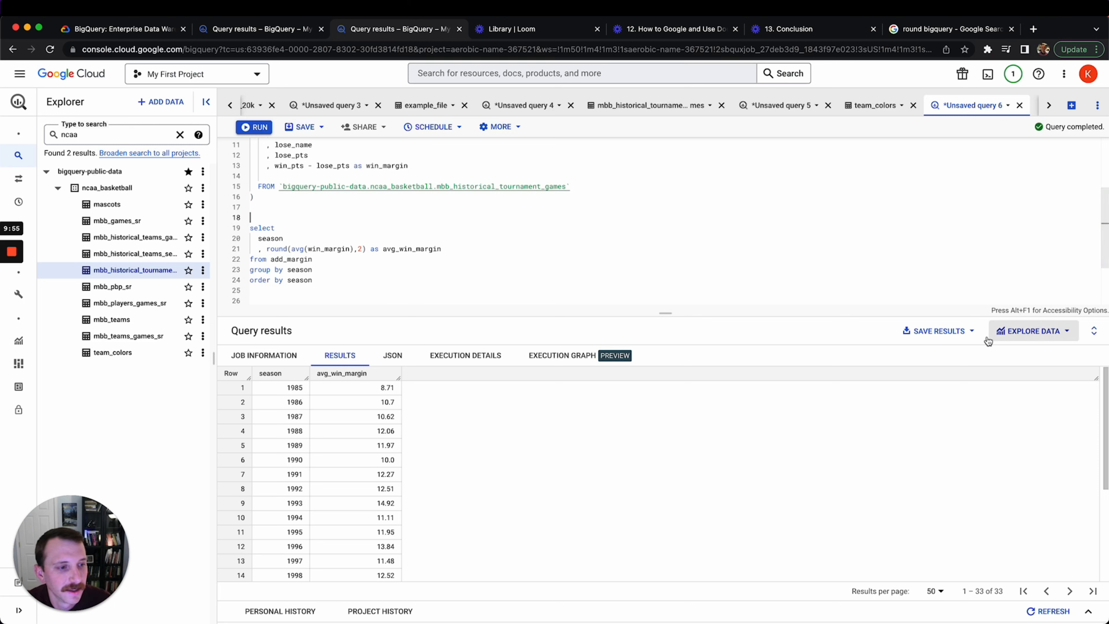
click(1030, 330)
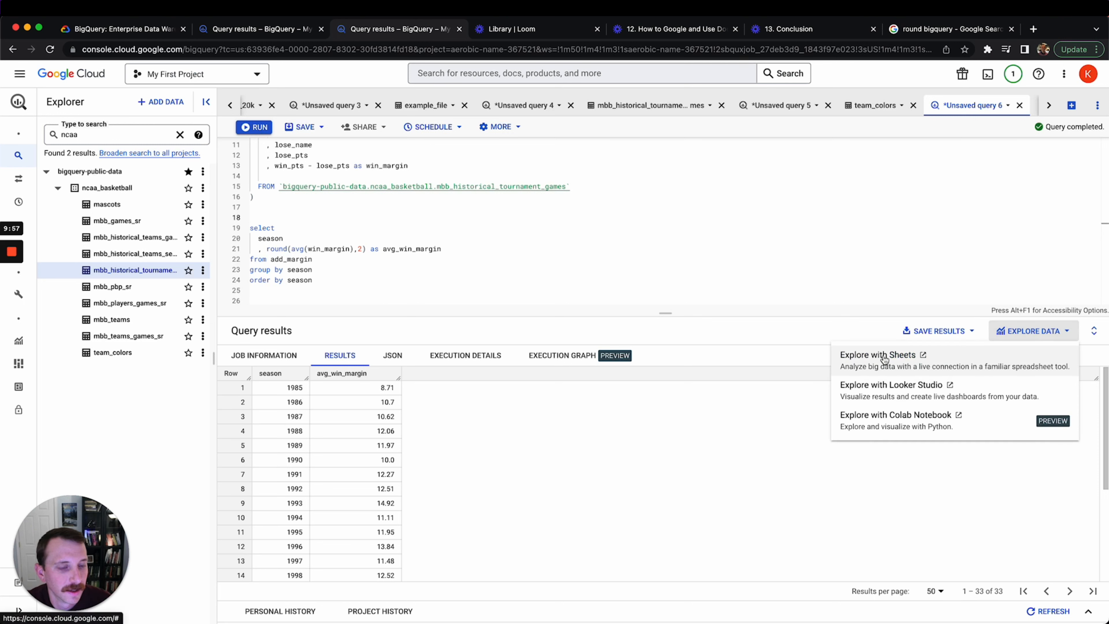
click(855, 329)
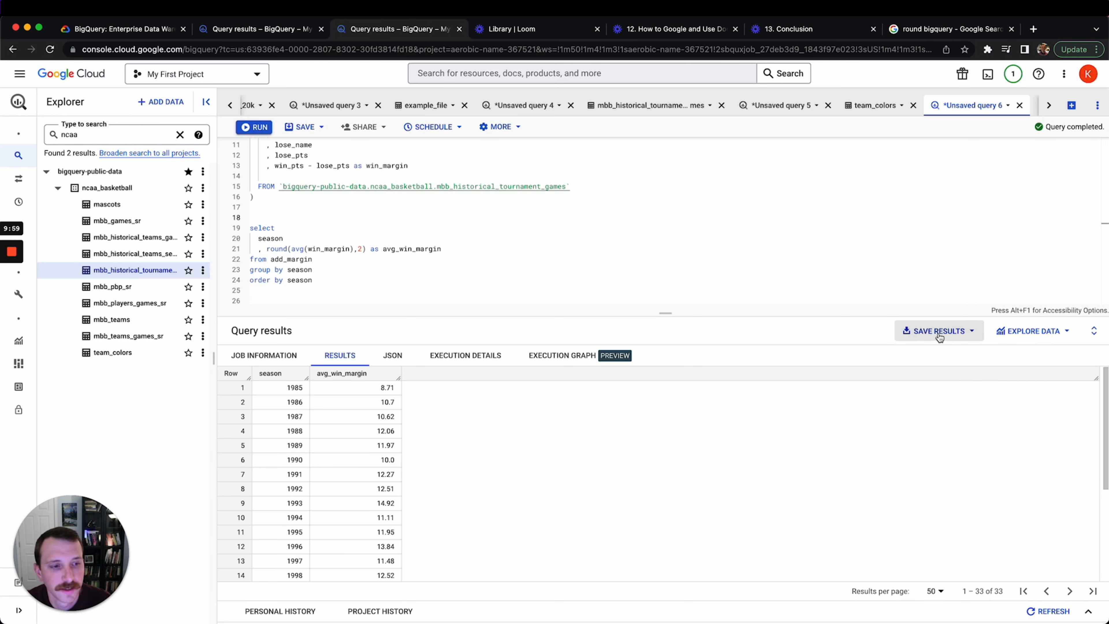
click(939, 337)
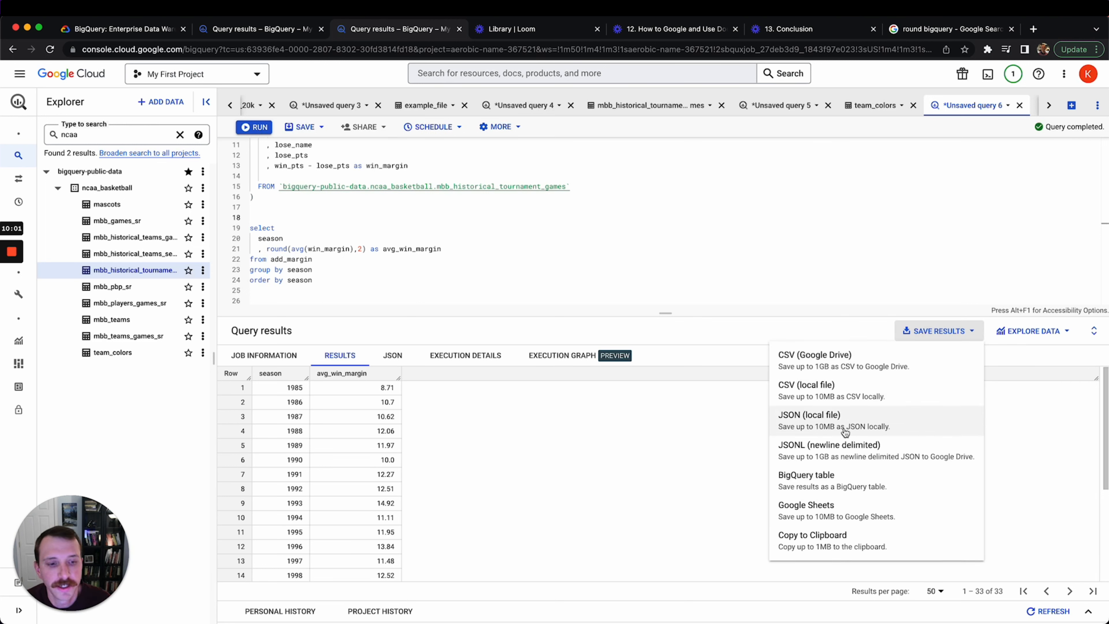
click(838, 517)
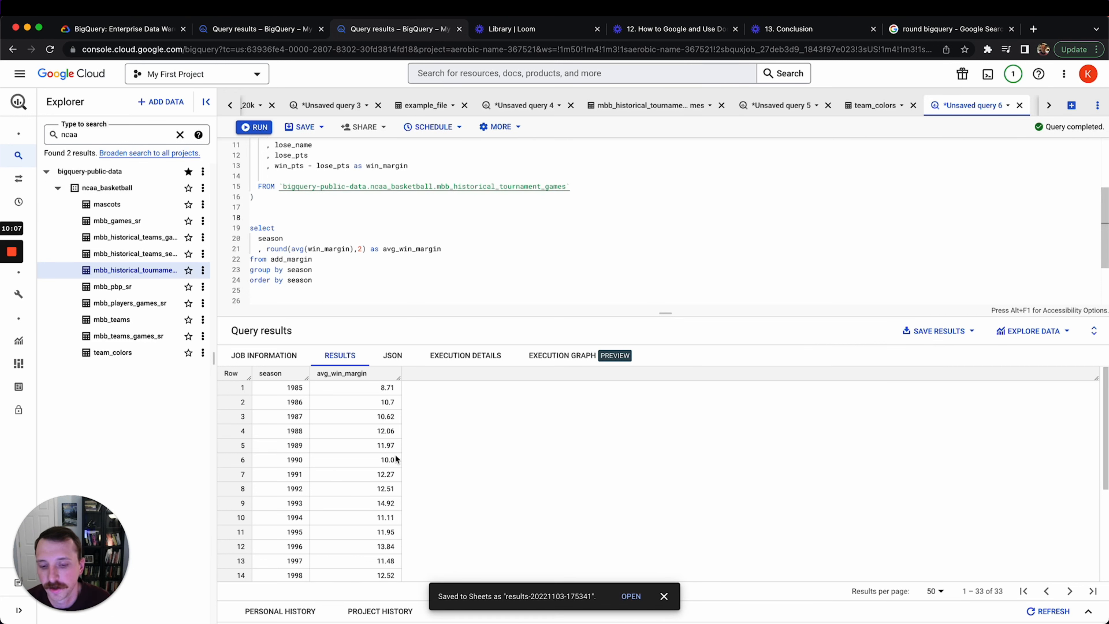
click(623, 597)
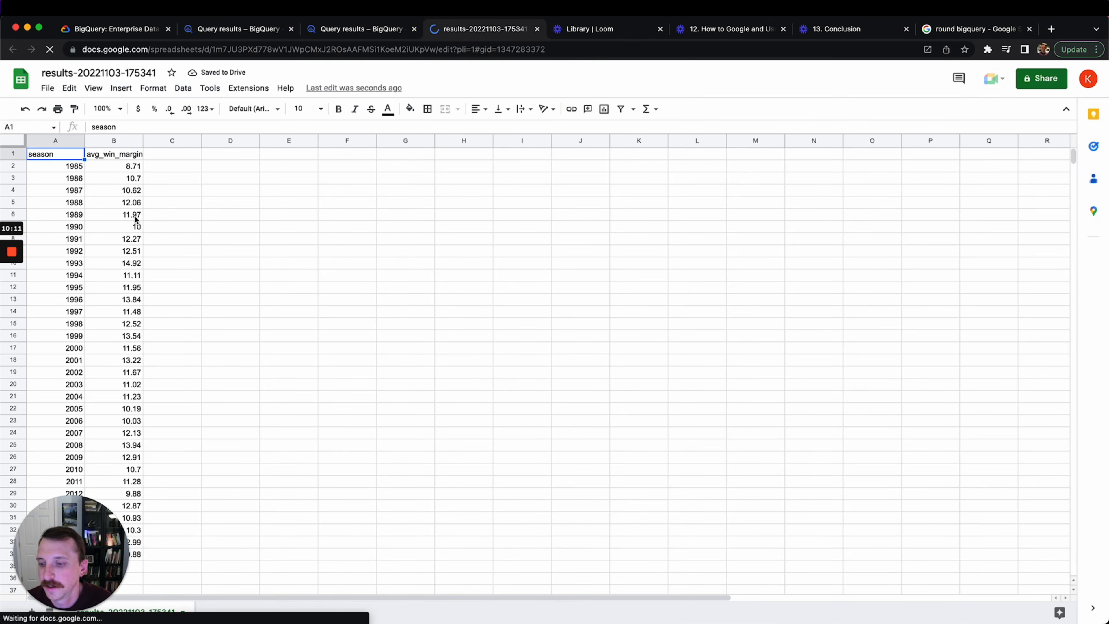
Select the season and avg_win_margin columns and insert a chart
drag(110, 528, 1048, 305)
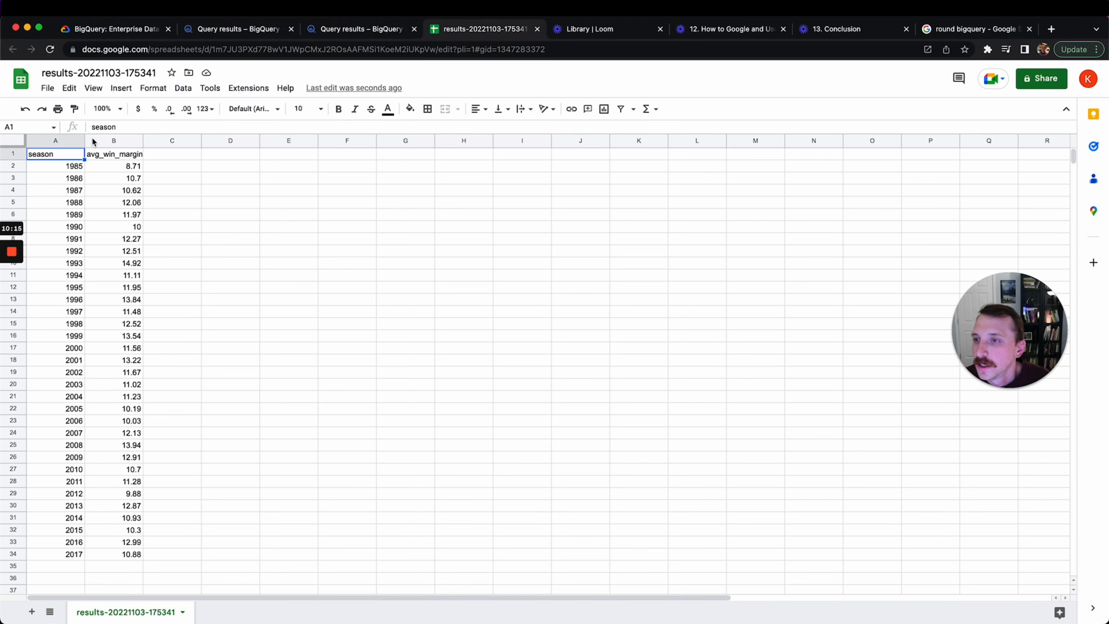
click(110, 164)
drag(114, 139, 55, 140)
click(121, 88)
mouse_move(153, 88)
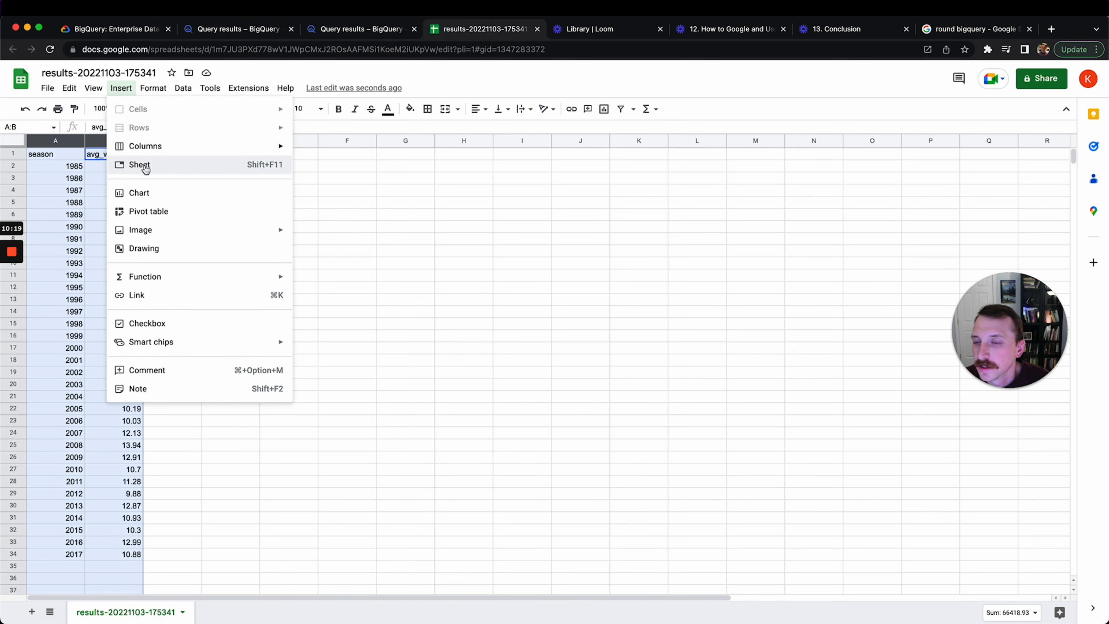
click(139, 192)
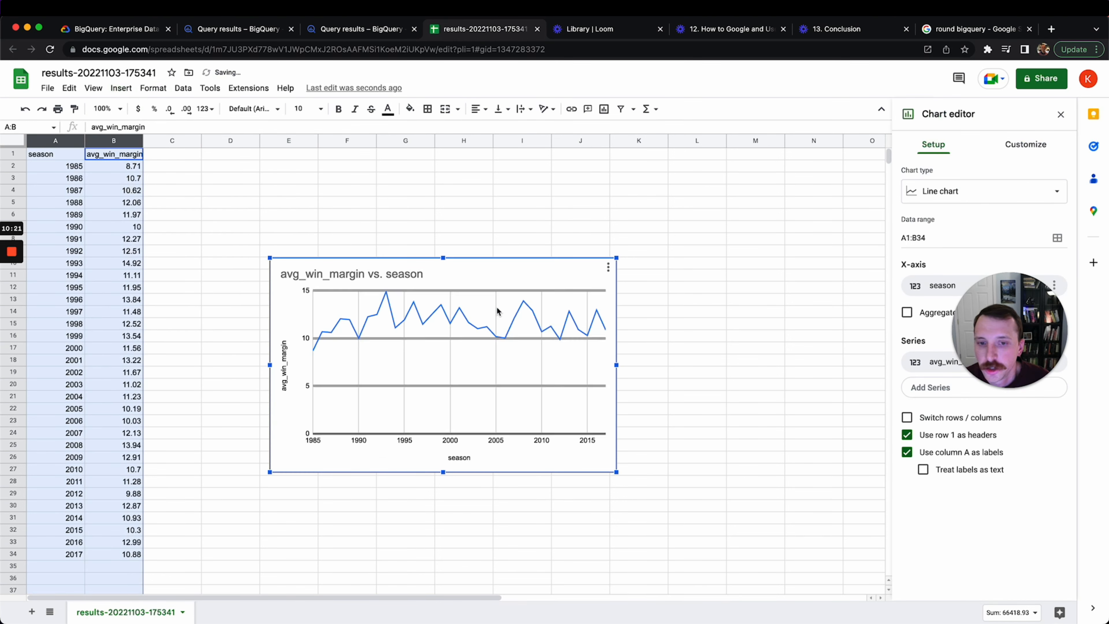
Move the chart higher on the sheet and change its type to Smooth line chart
drag(516, 268, 519, 225)
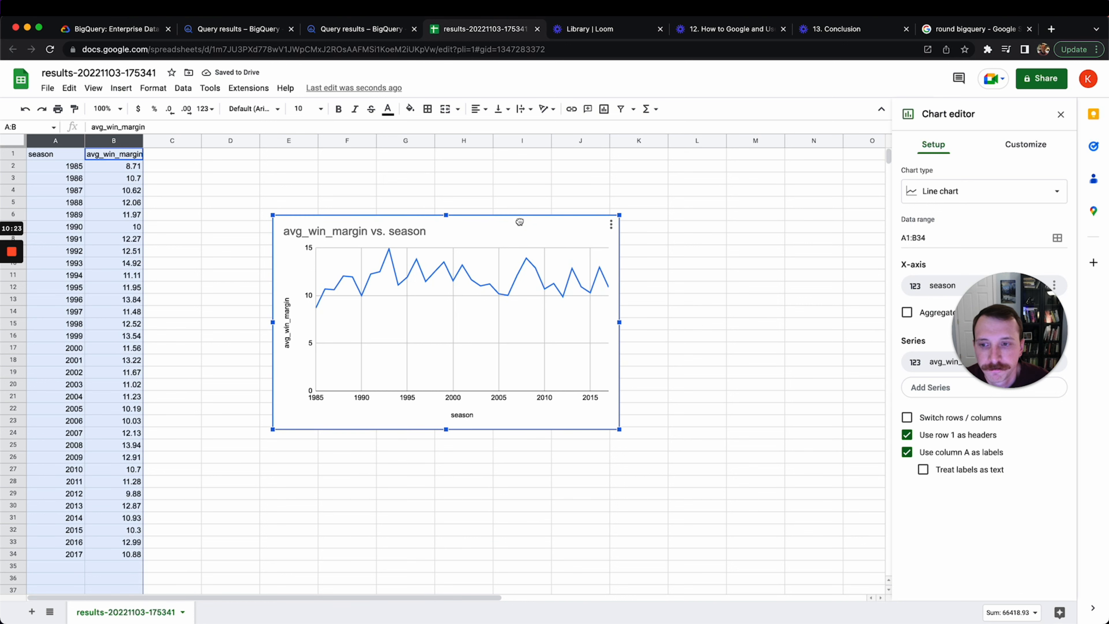
drag(1029, 297, 771, 260)
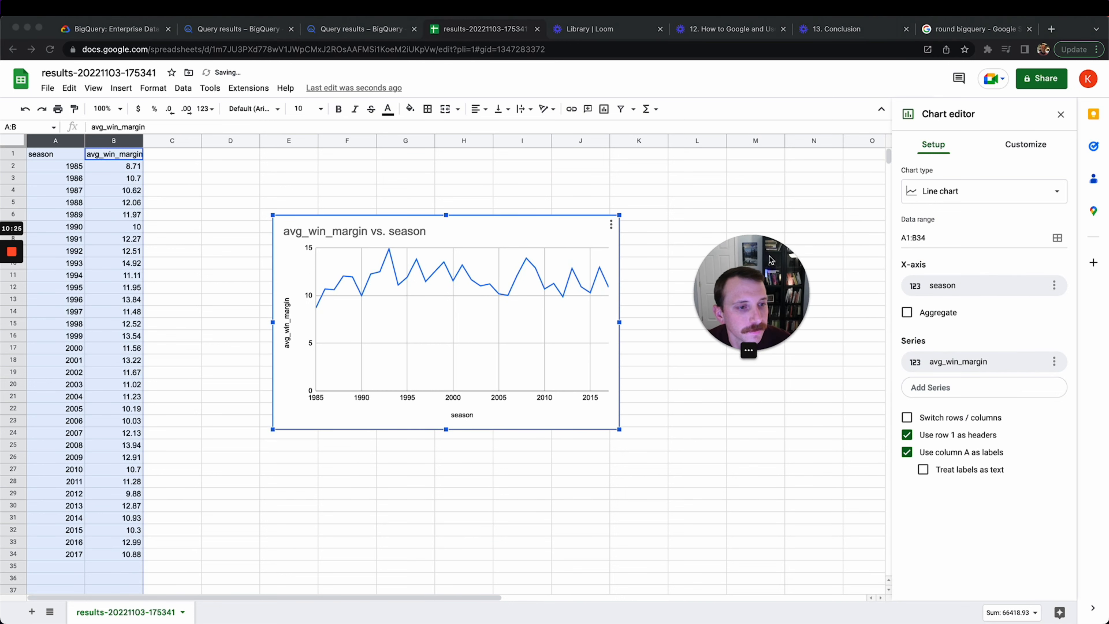
click(975, 194)
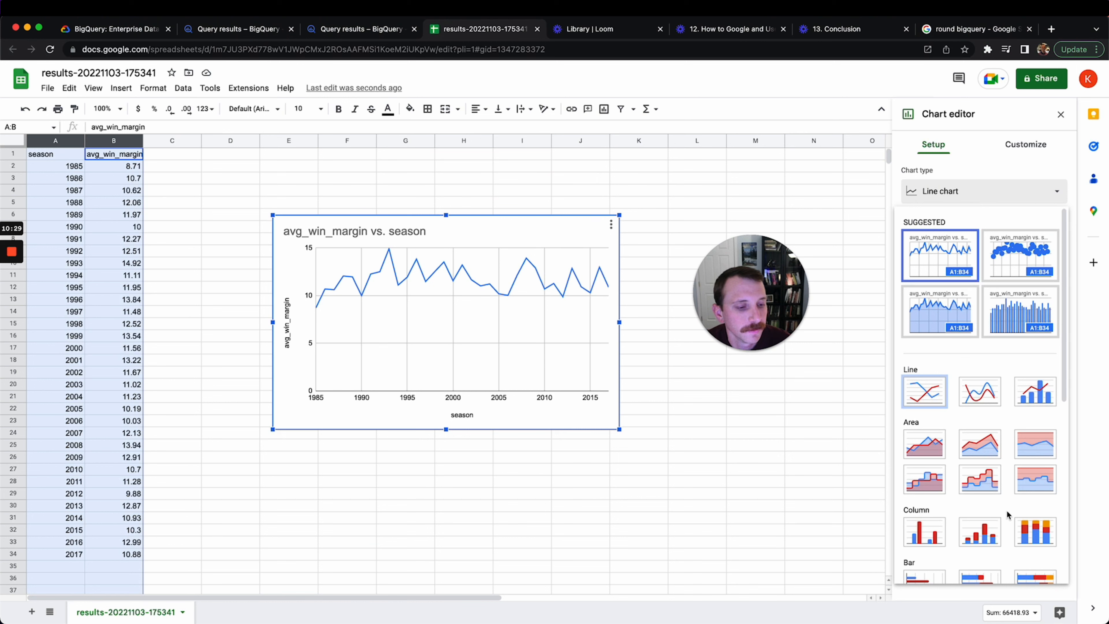
click(980, 393)
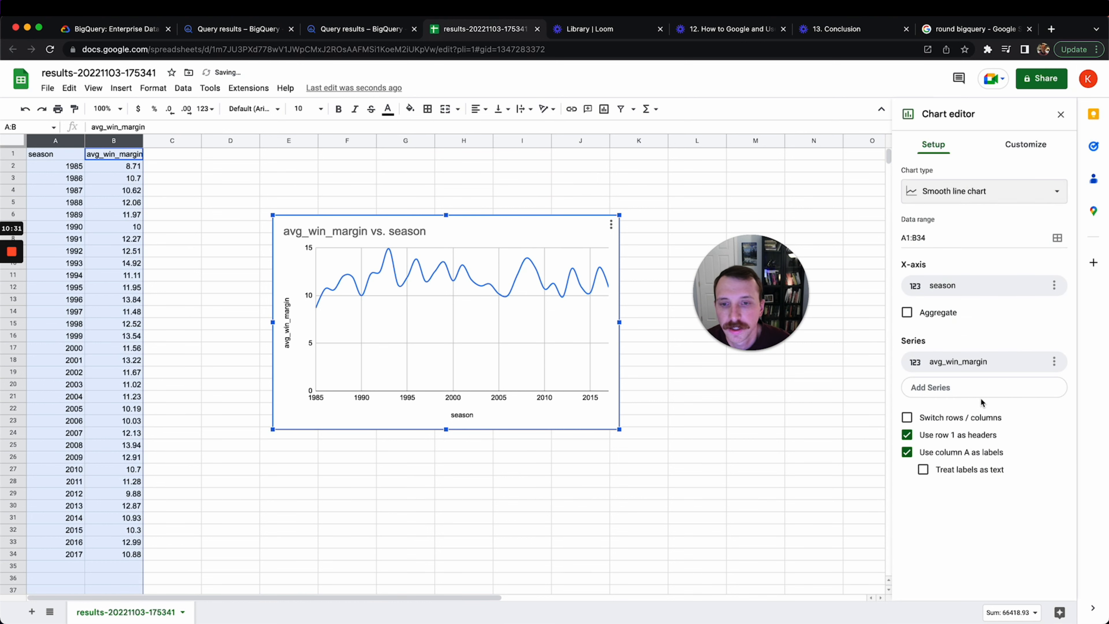
click(797, 293)
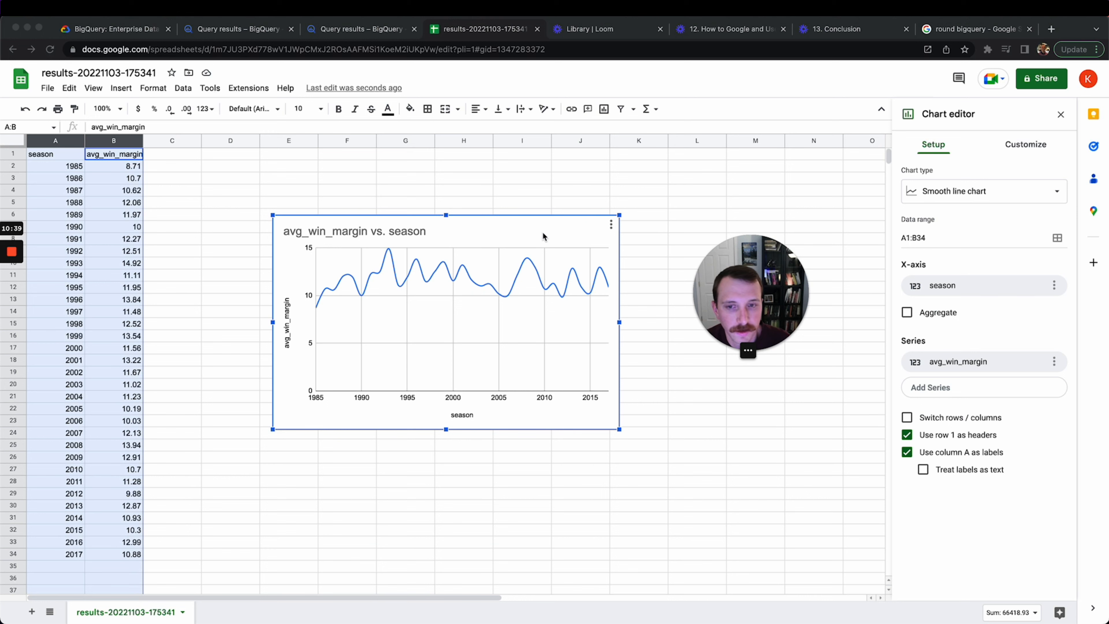
double_click(542, 284)
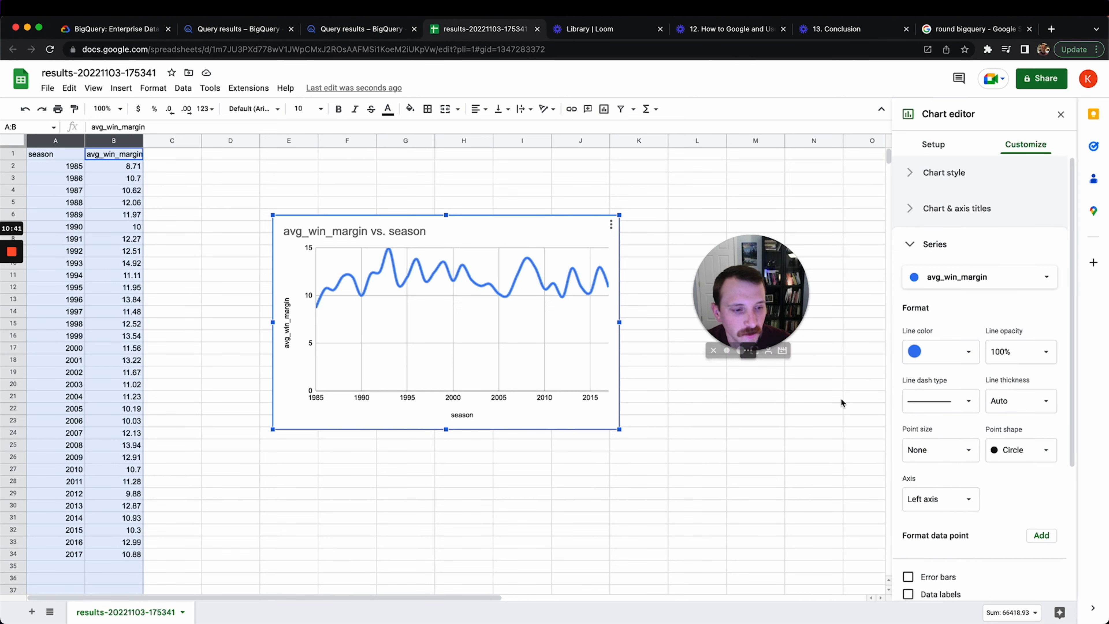
Tick Trendline on the avg_win_margin series, then close the chart editor
scroll(1000, 496, down, 3)
click(909, 516)
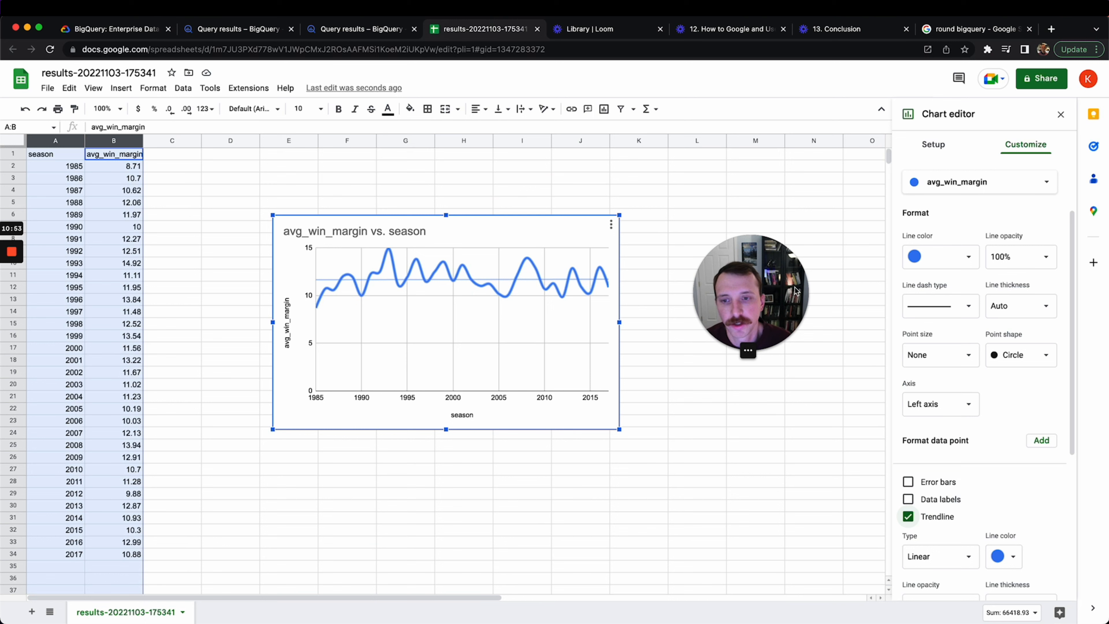
drag(787, 298, 777, 308)
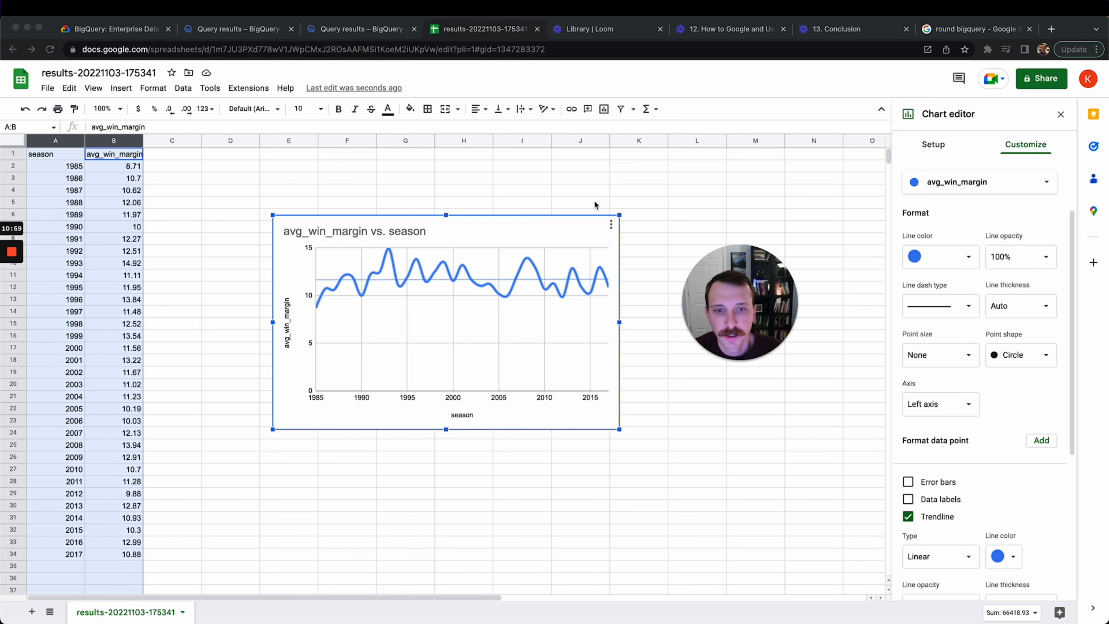
click(595, 157)
click(597, 177)
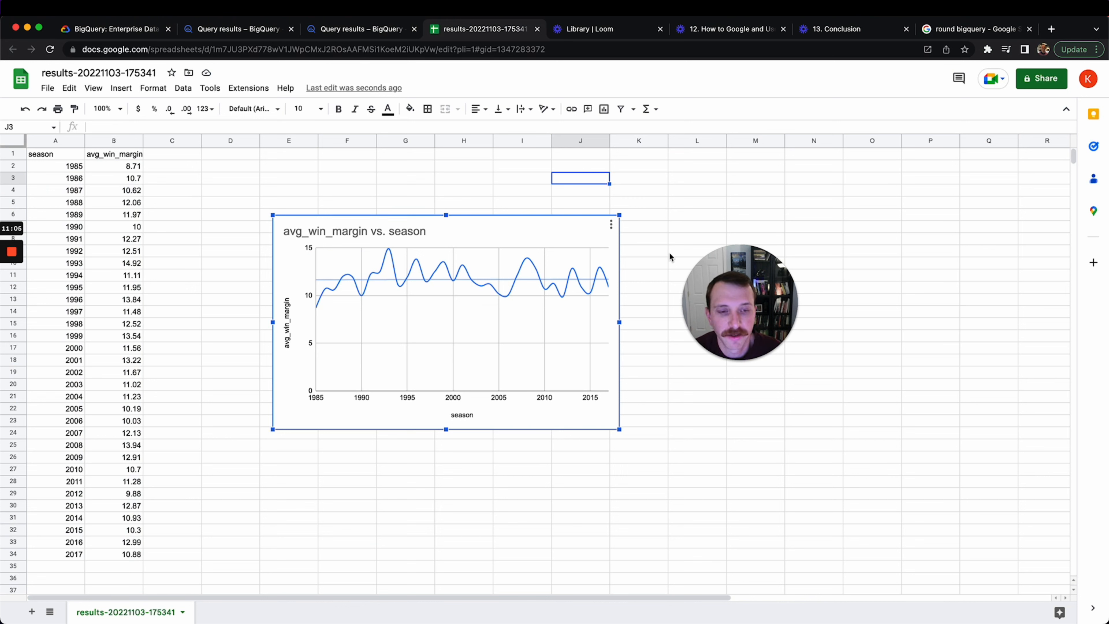
mouse_move(728, 277)
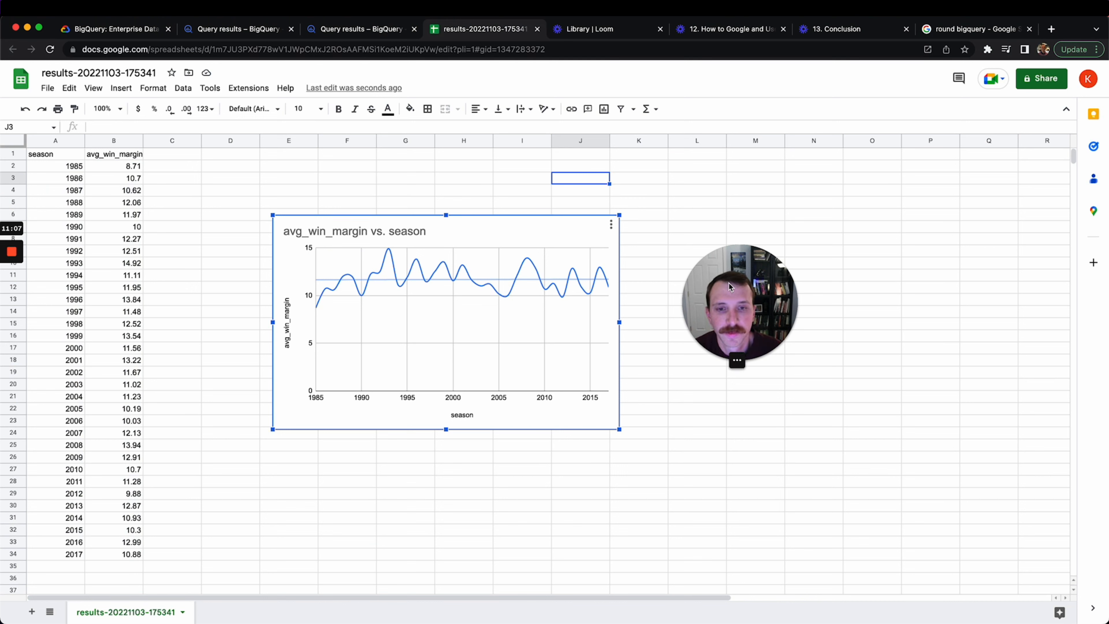